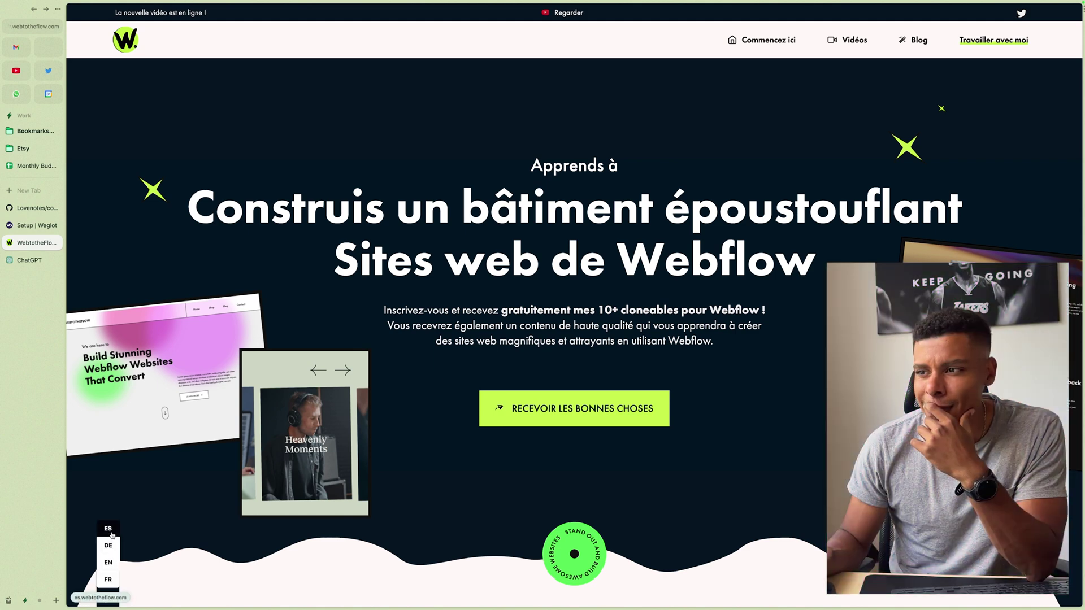
Turn on 'Enable Subdomains or subdirectories' for the project and confirm Enable in the dialog
left_click(112, 535)
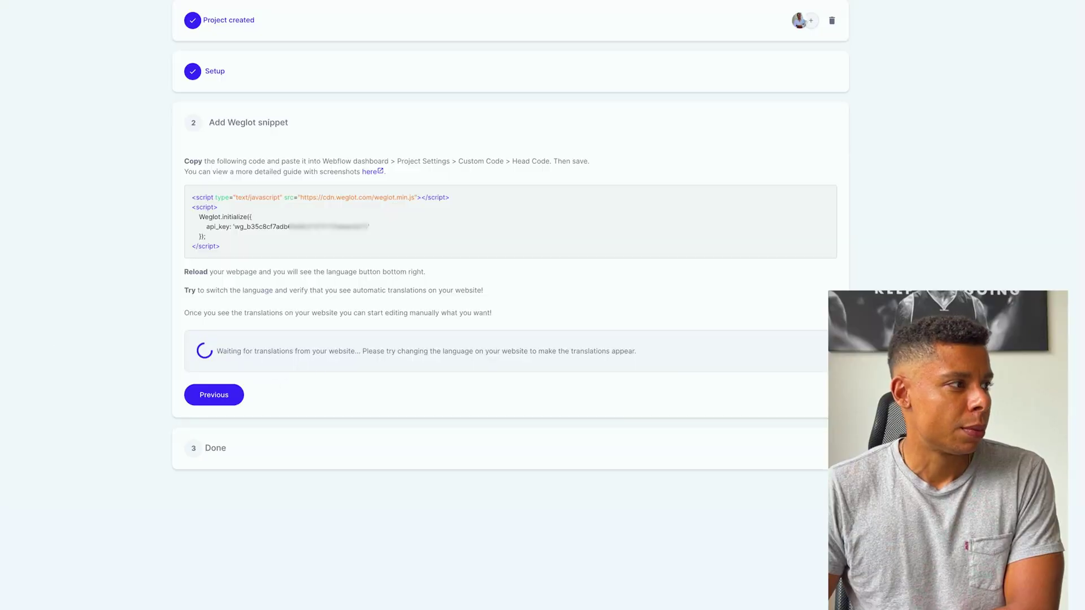
left_click_drag(246, 351, 362, 362)
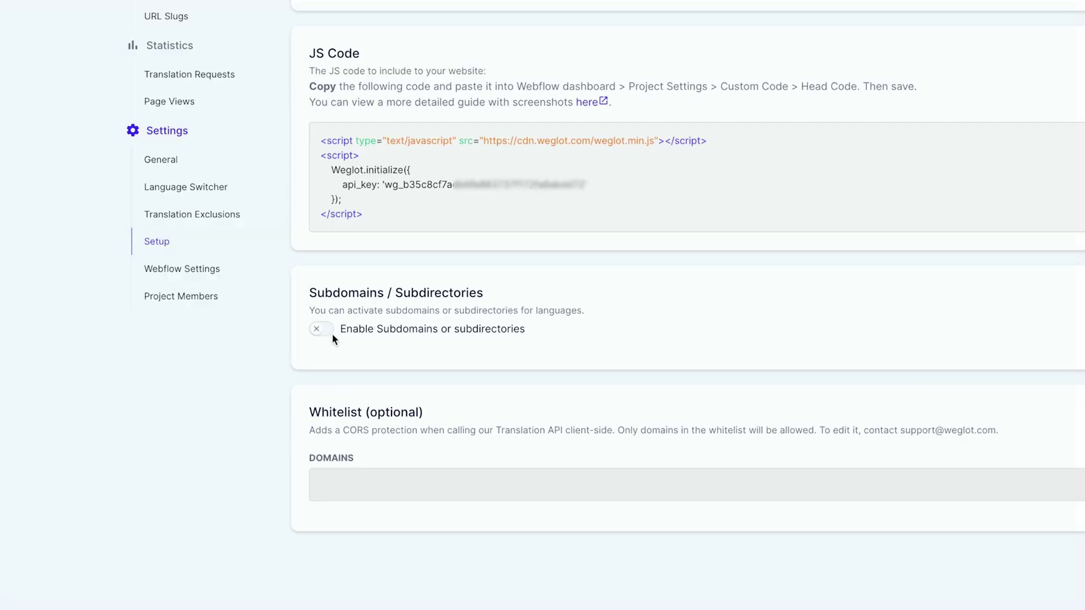
left_click(319, 329)
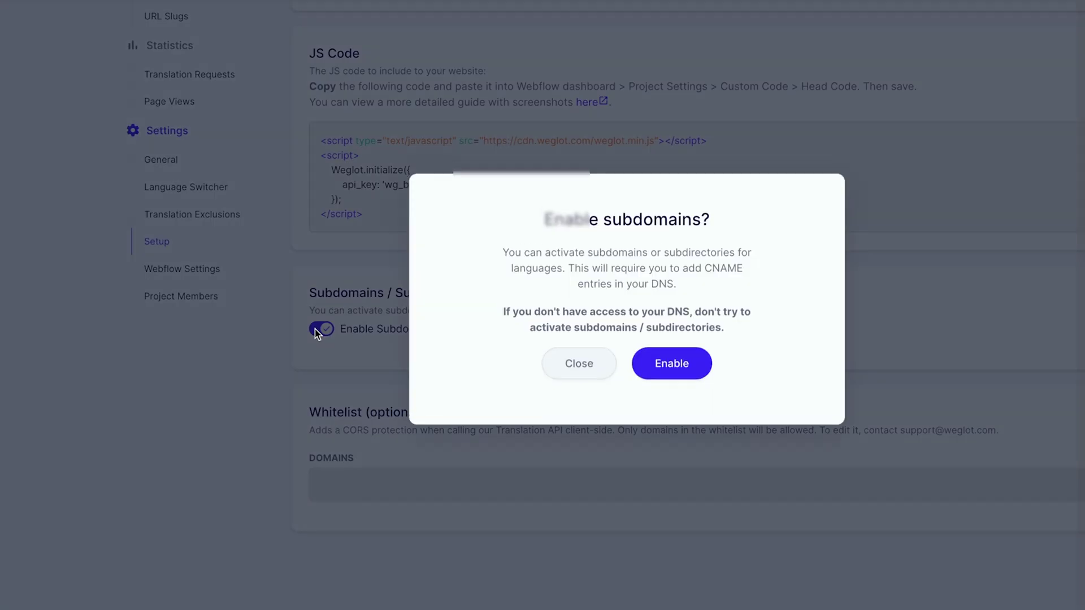
left_click(670, 368)
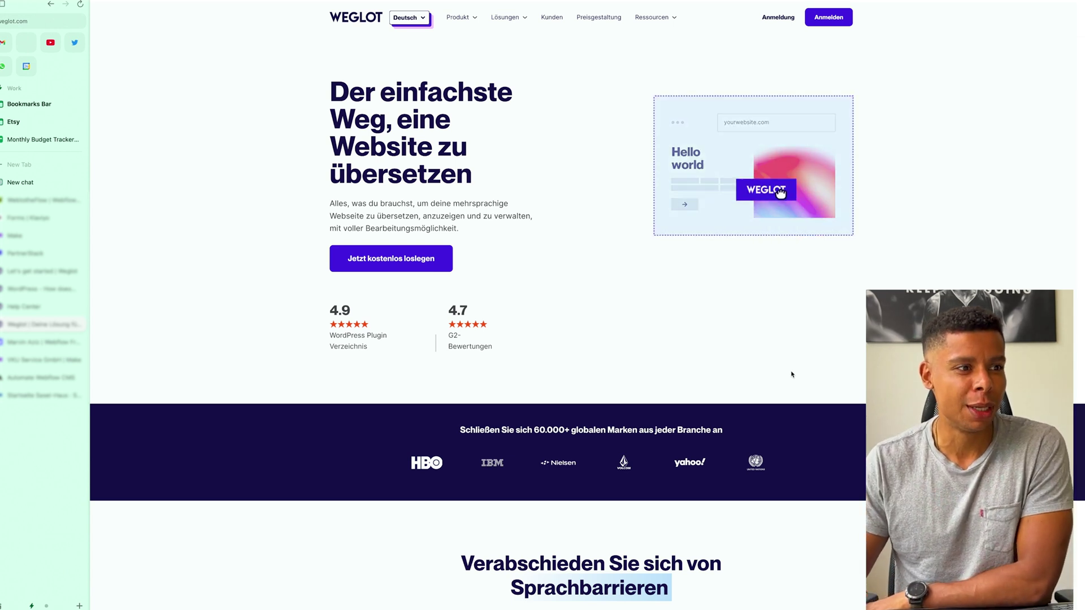
Change the Weglot site from Deutsch to English and bring up its pricing page
mouse_move(436, 46)
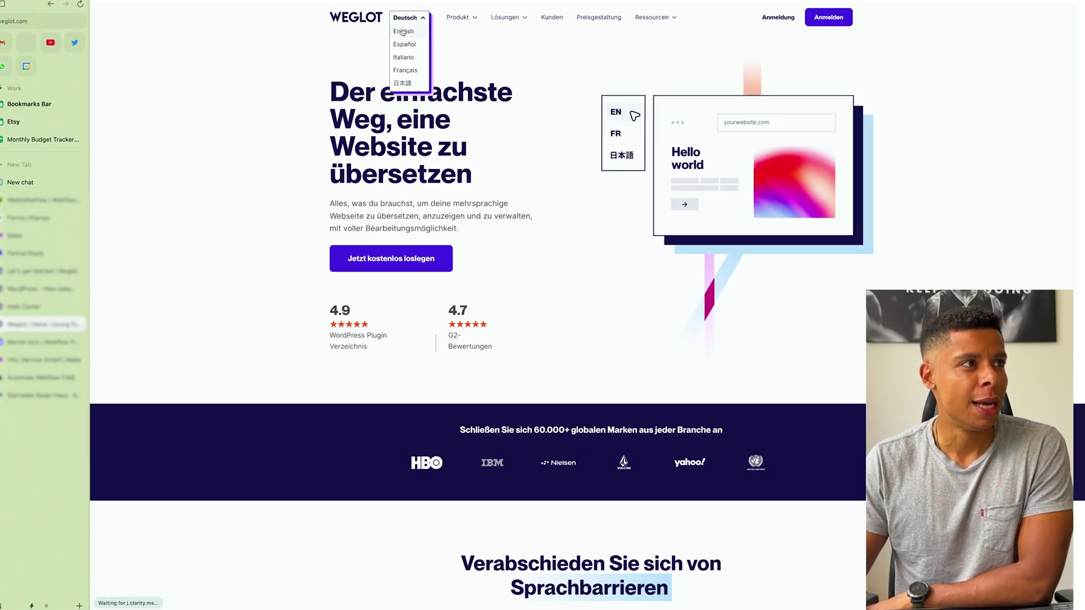
left_click(403, 31)
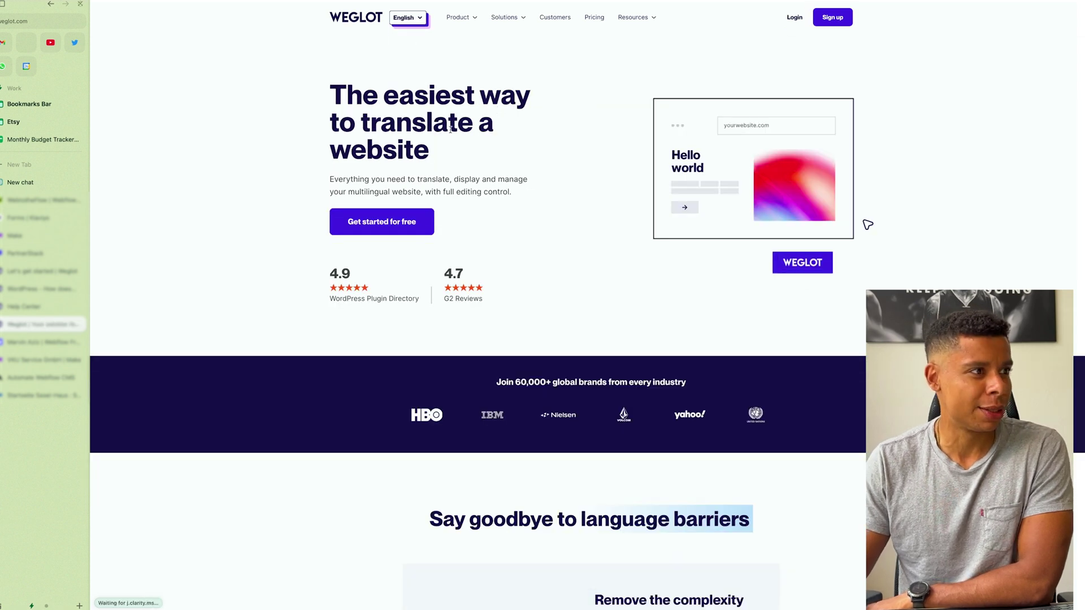
scroll(443, 435, "down", 15)
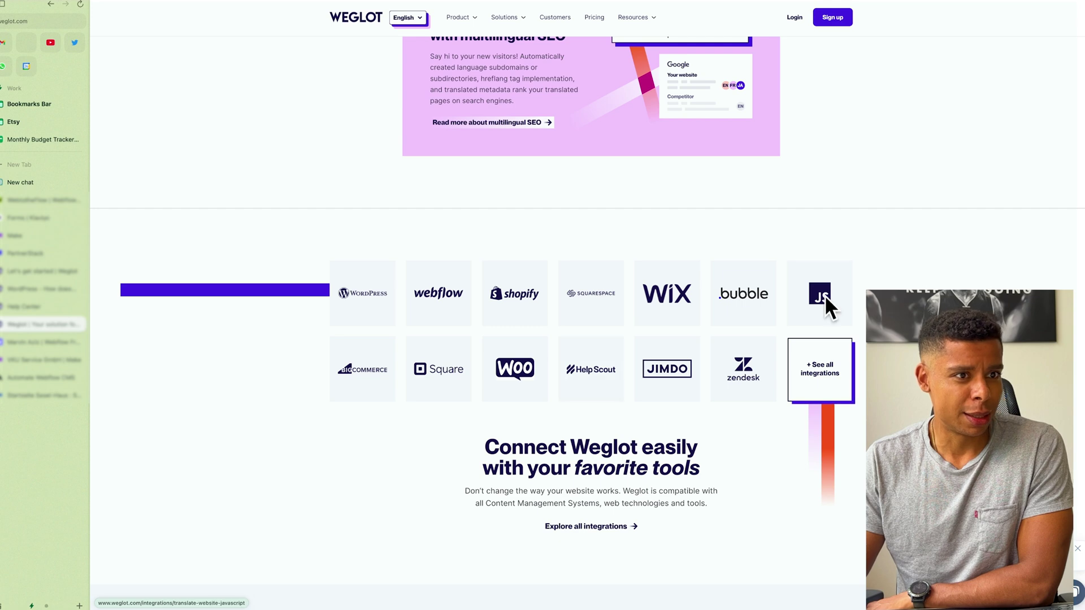
scroll(616, 124, "up", 10)
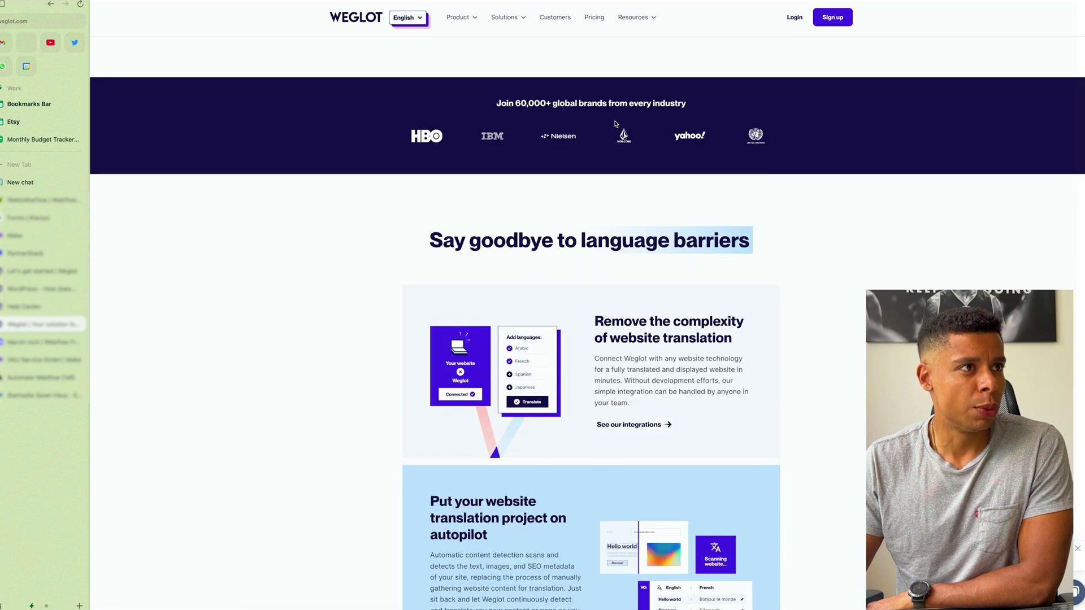
left_click(600, 19)
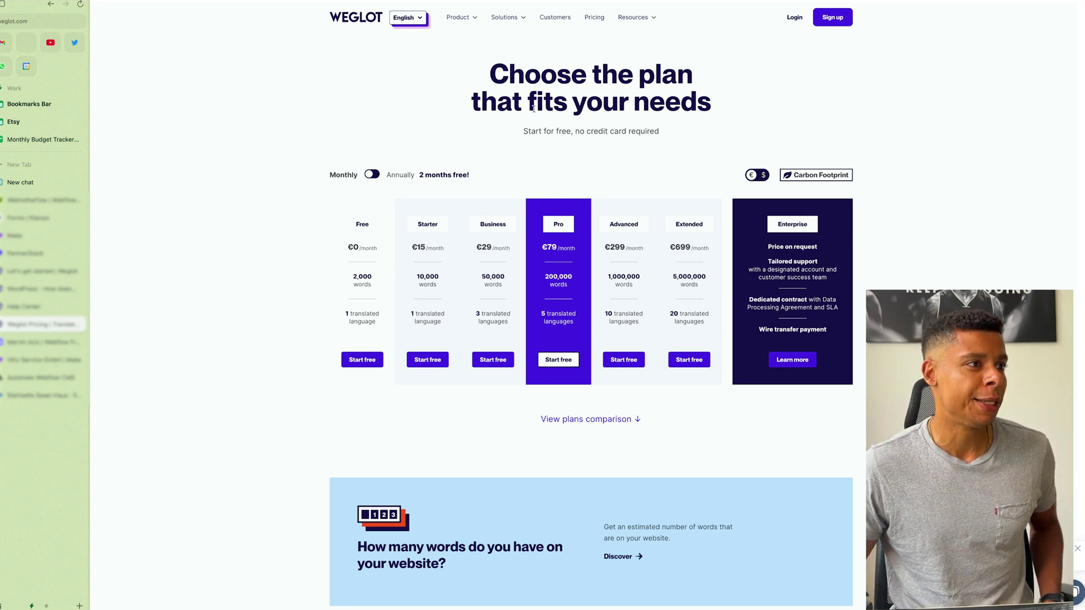
Open the 'Webflow - Integration / Setup' article under Resources > Getting Started
left_click(655, 18)
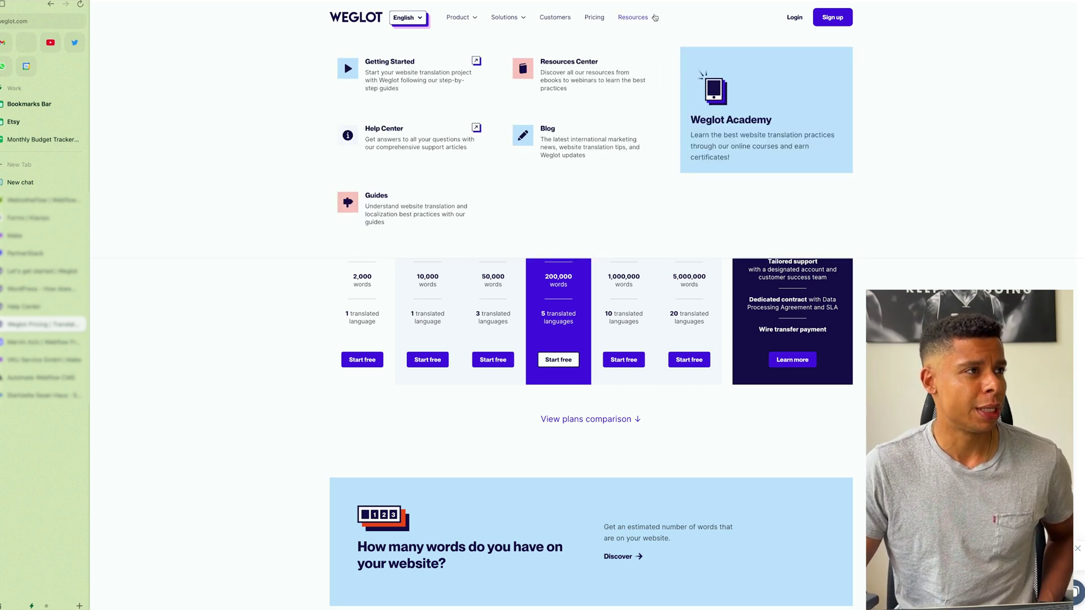
left_click(407, 73)
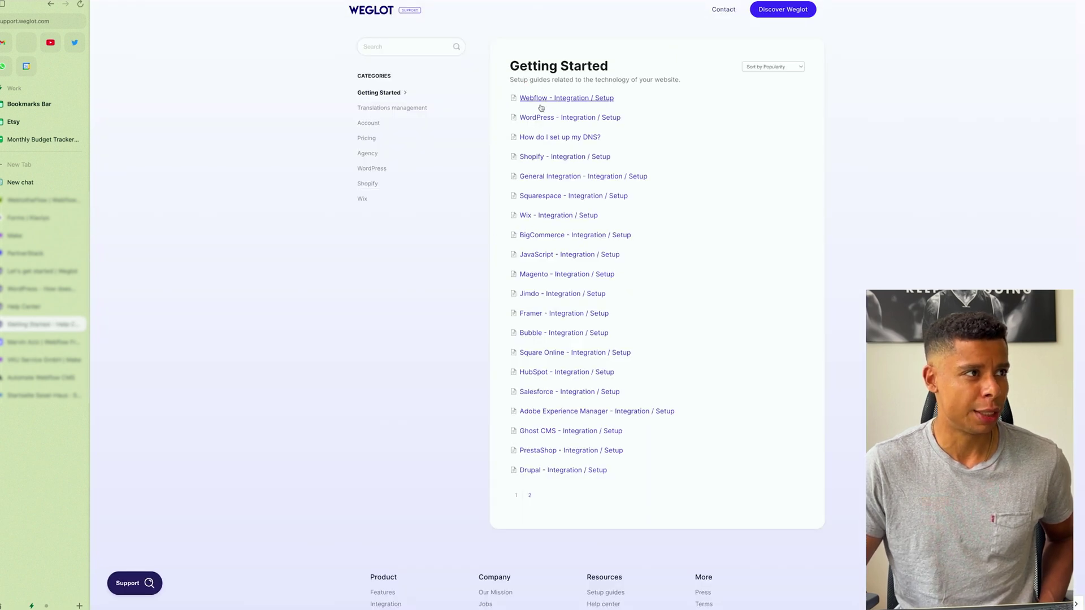
left_click(562, 98)
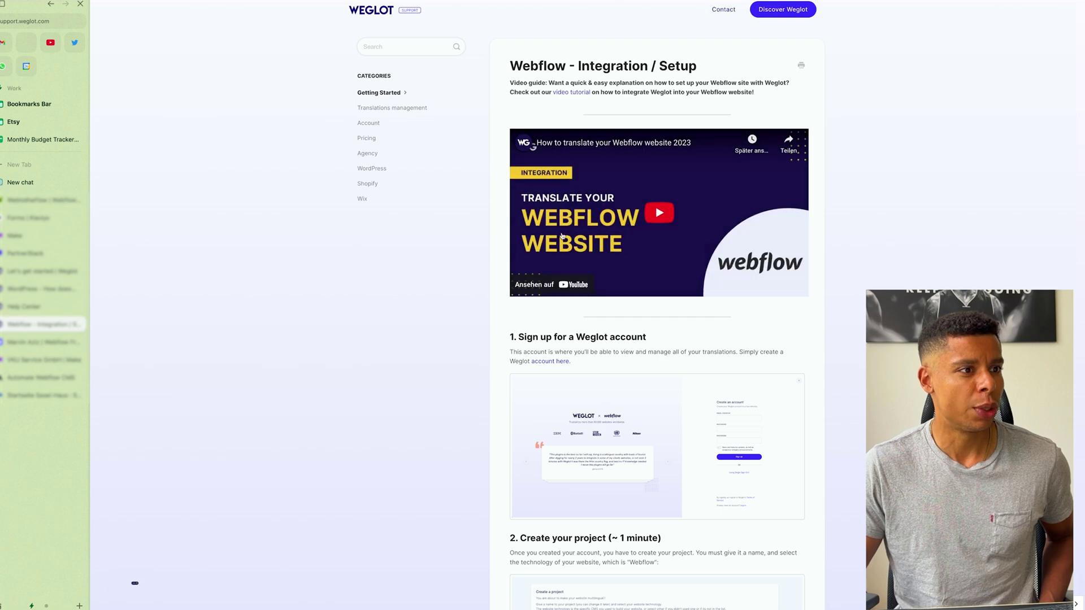
scroll(628, 256, "down", 20)
scroll(627, 256, "up", 20)
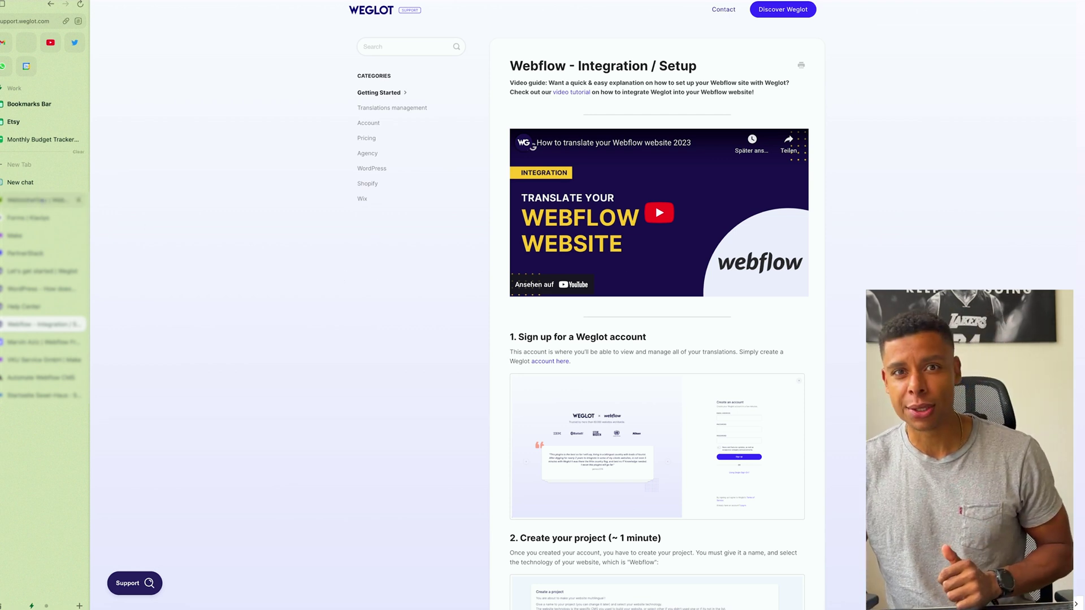
On live webtotheflow.com, switch the language to French, then Spanish
left_click(39, 200)
scroll(447, 360, "up", 3)
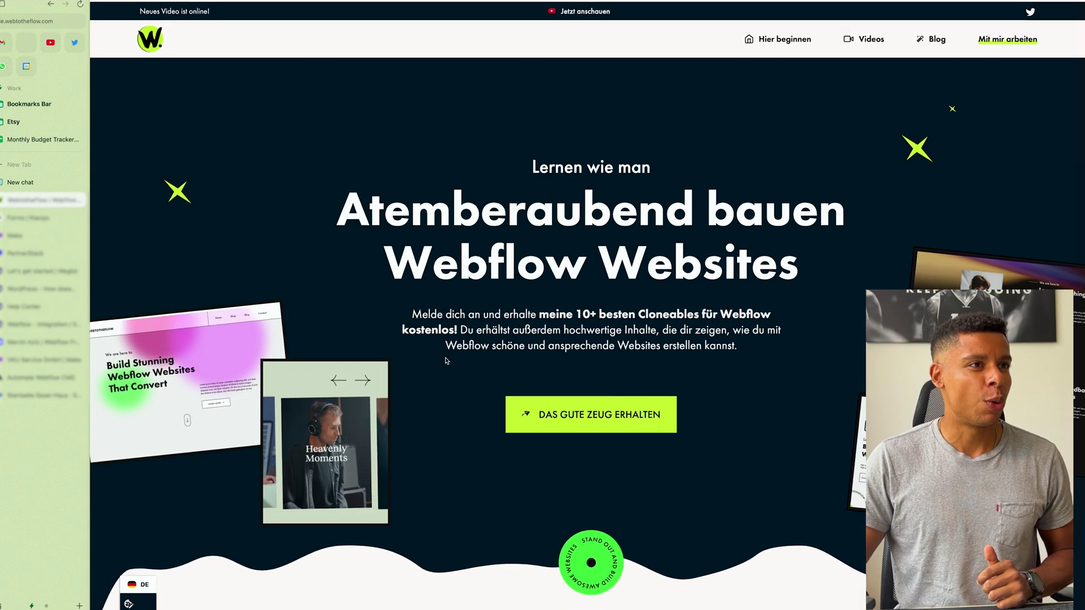
scroll(426, 369, "down", 1)
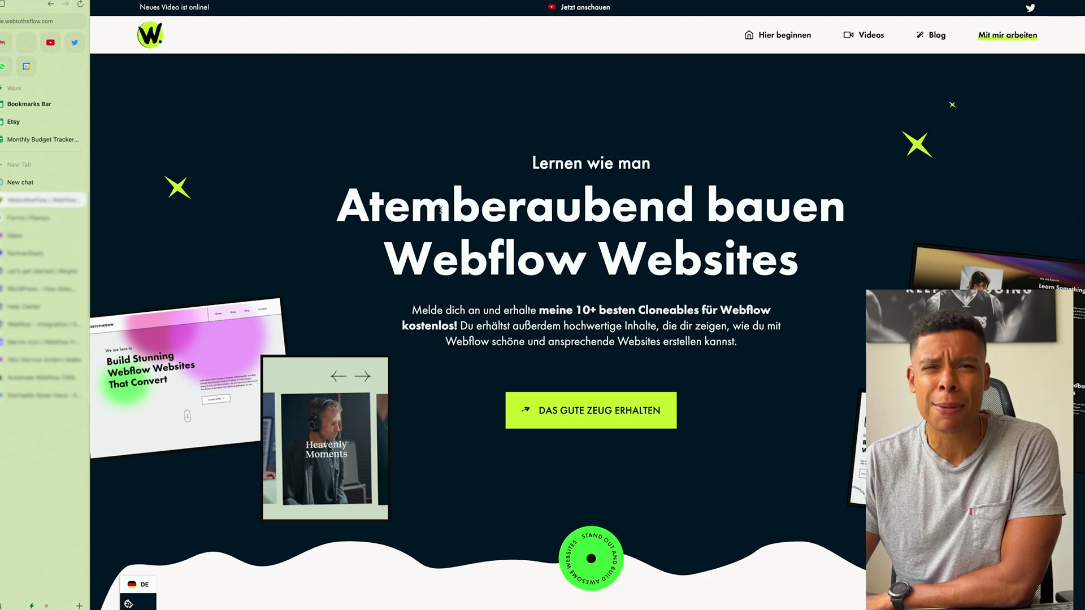
scroll(439, 211, "down", 7)
mouse_move(142, 584)
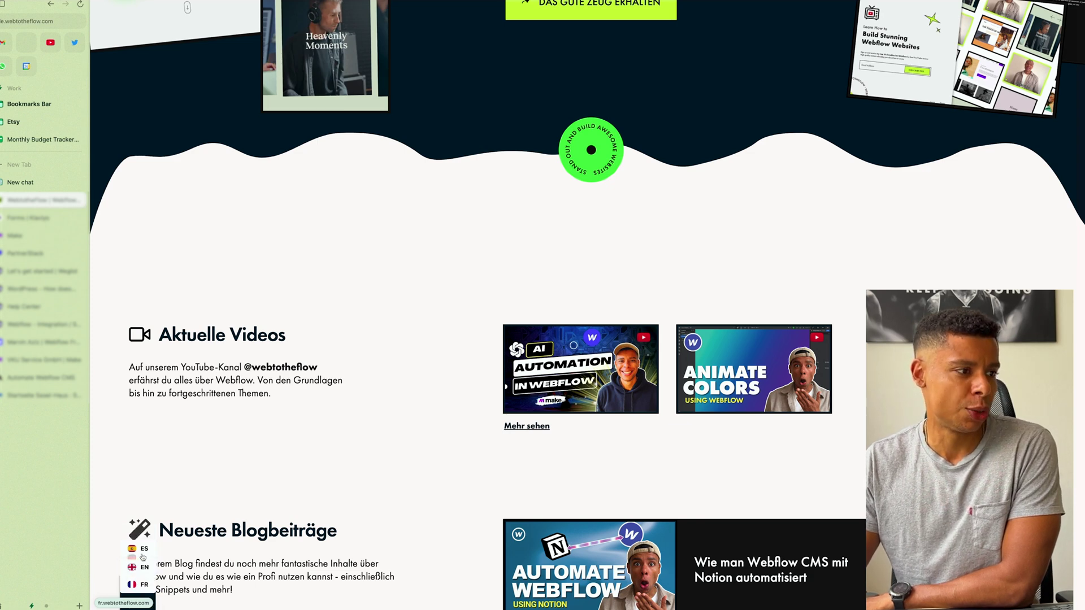
left_click(139, 549)
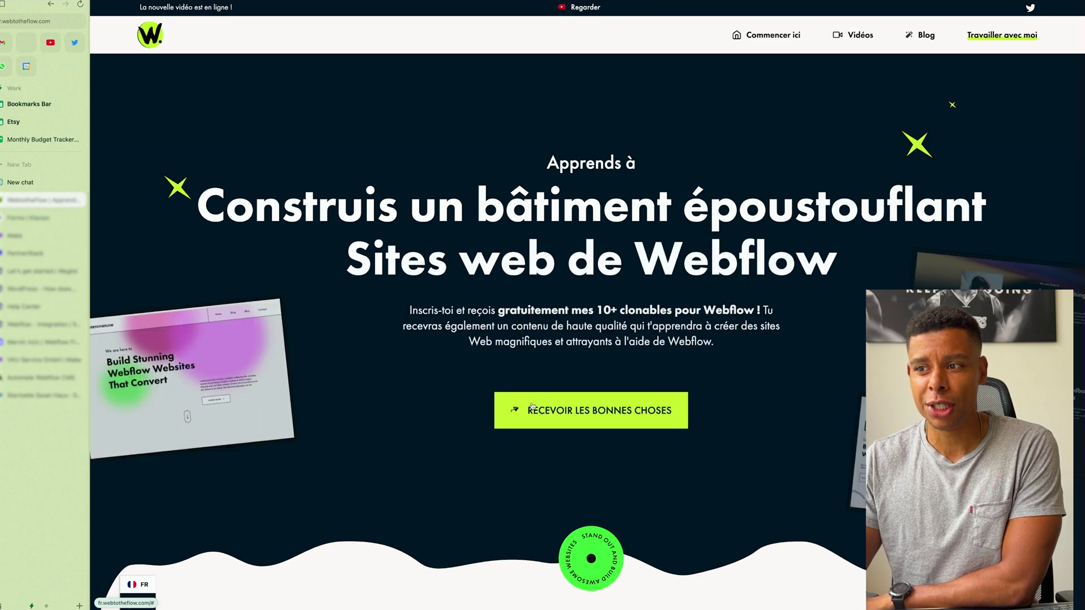
left_click(138, 584)
left_click(138, 534)
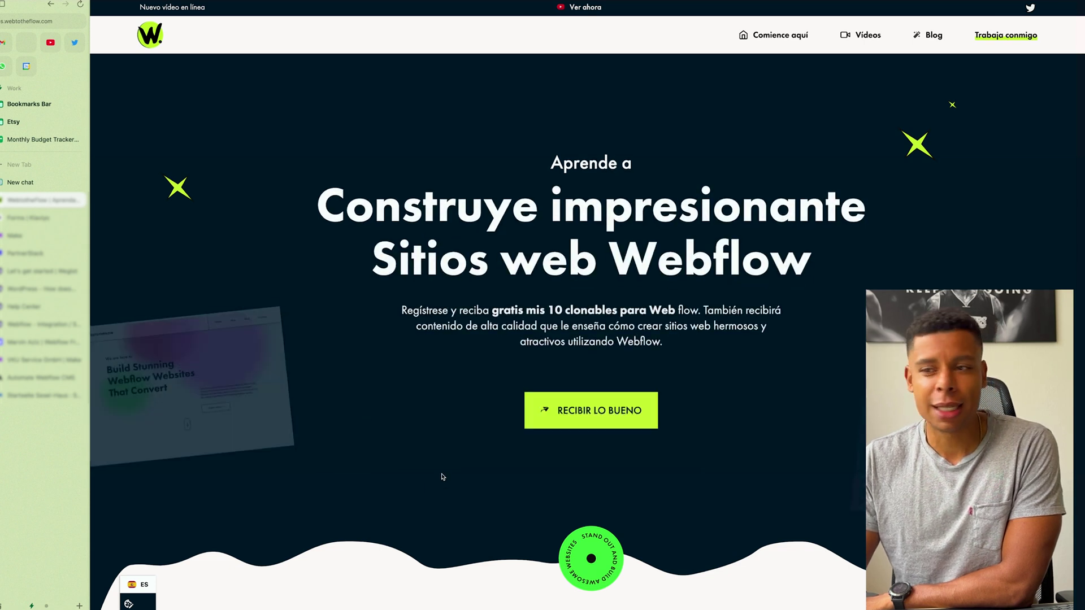
Load the site's fr. subdomain and read the first blog article in French
left_click(20, 24)
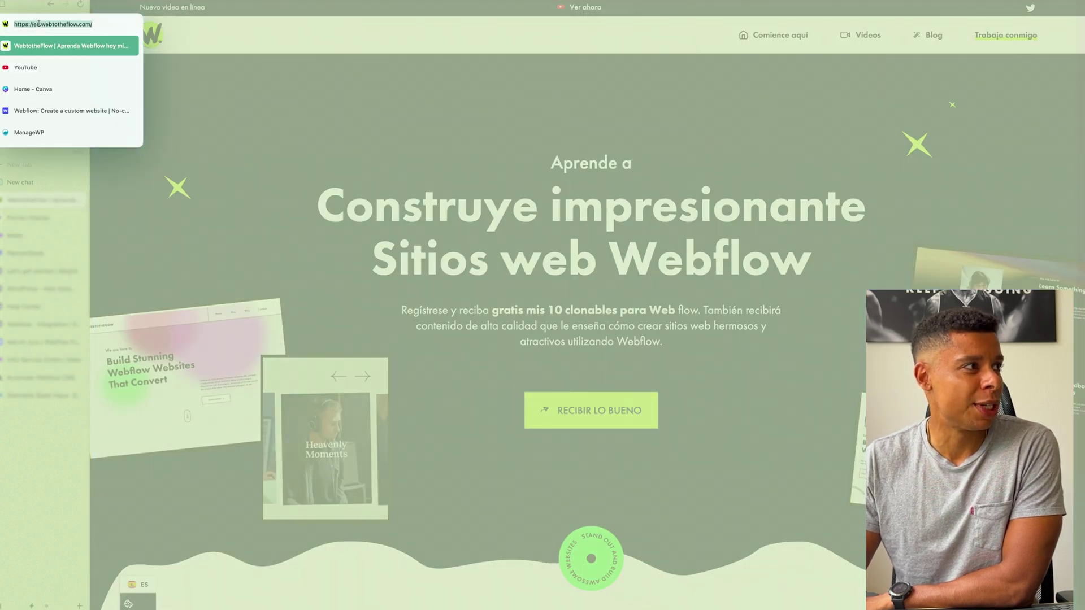
left_click(40, 24)
type("fr")
key("Return")
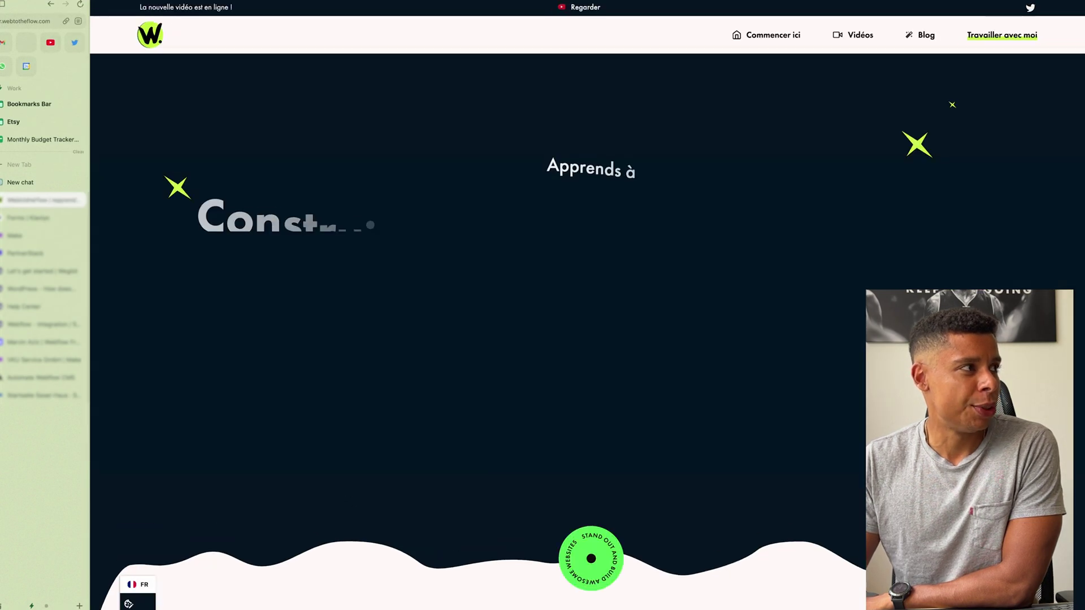
mouse_move(149, 593)
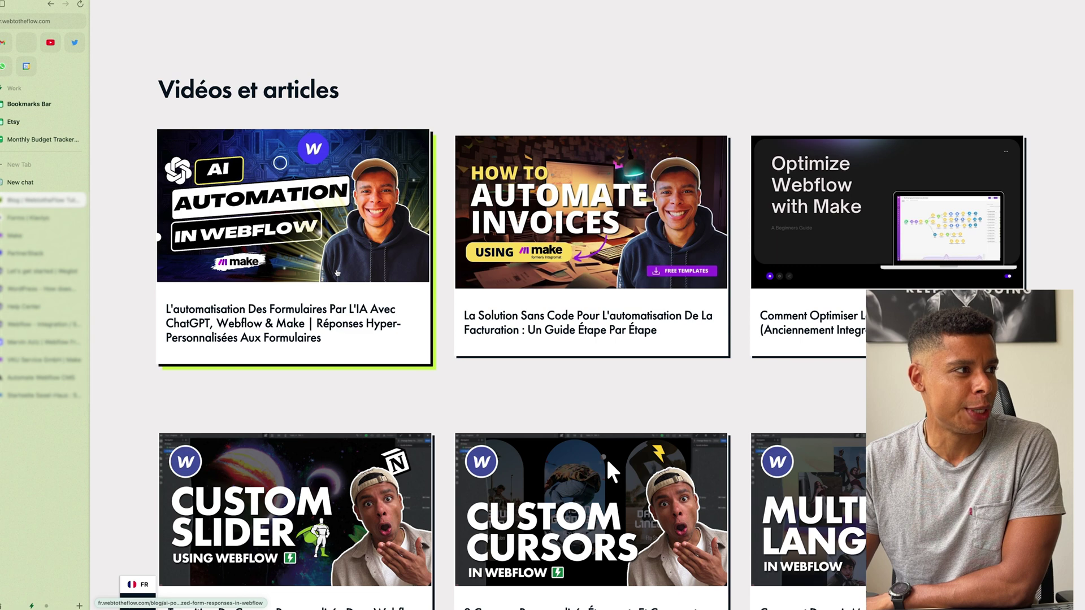
left_click(337, 274)
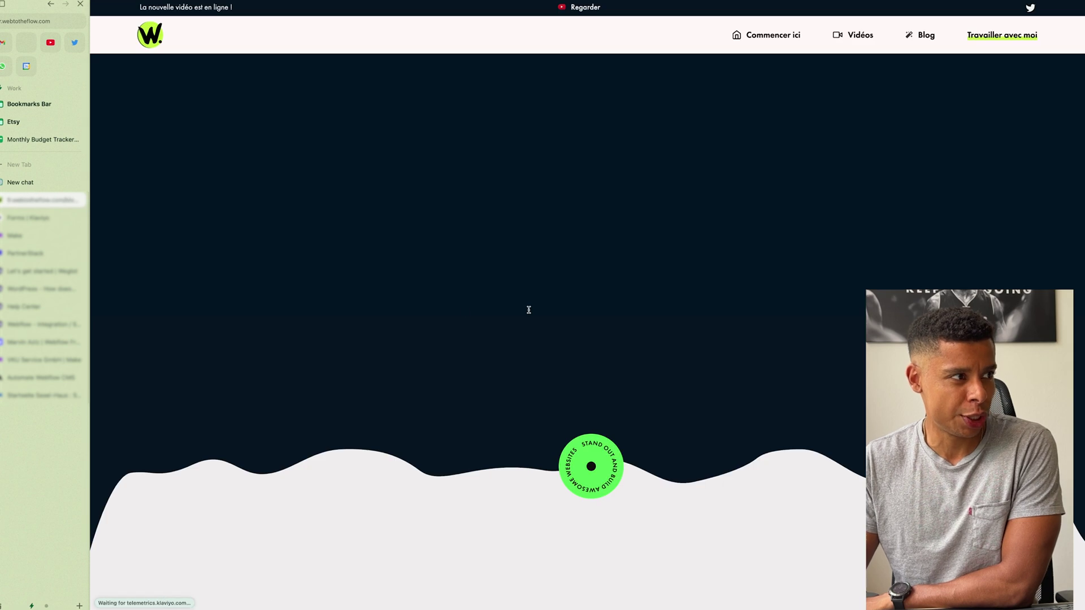
scroll(437, 317, "down", 5)
scroll(351, 309, "down", 7)
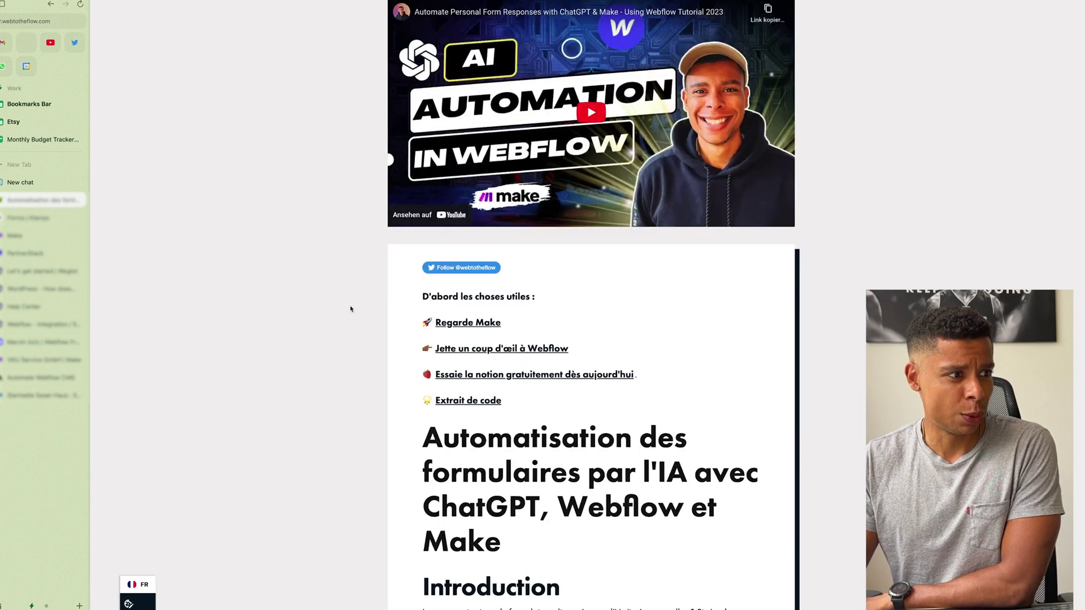
scroll(352, 308, "down", 10)
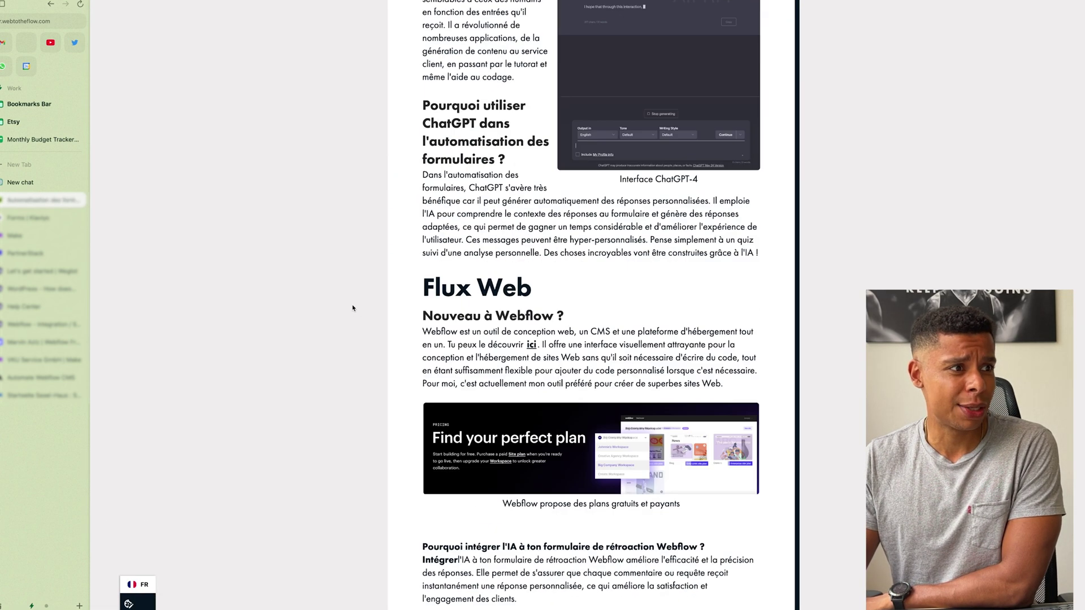
mouse_move(145, 583)
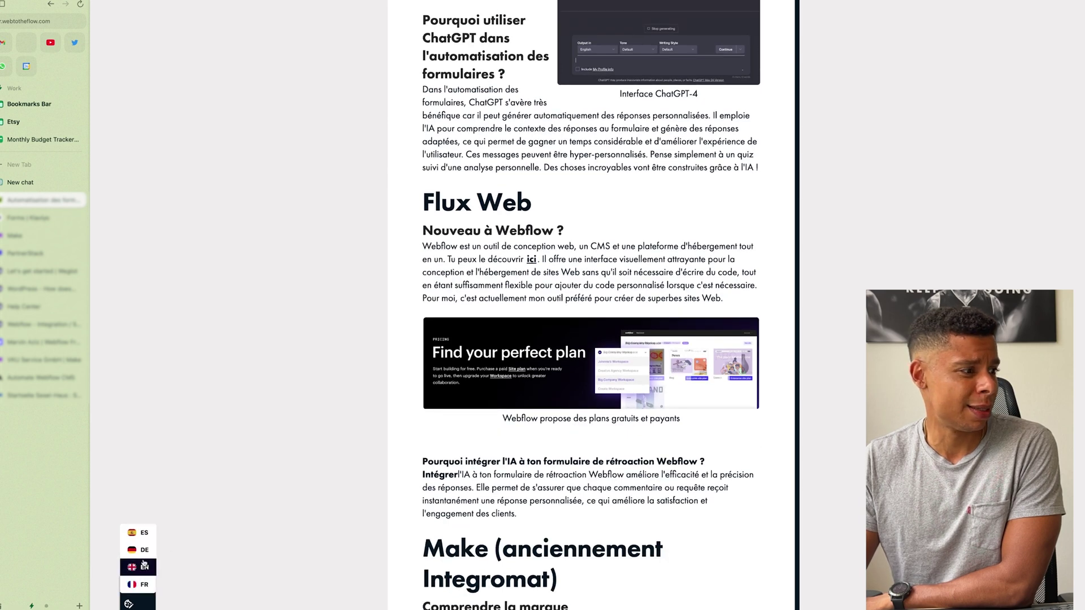
Switch the site to English and log in to the Weglot dashboard with the saved account
left_click(144, 556)
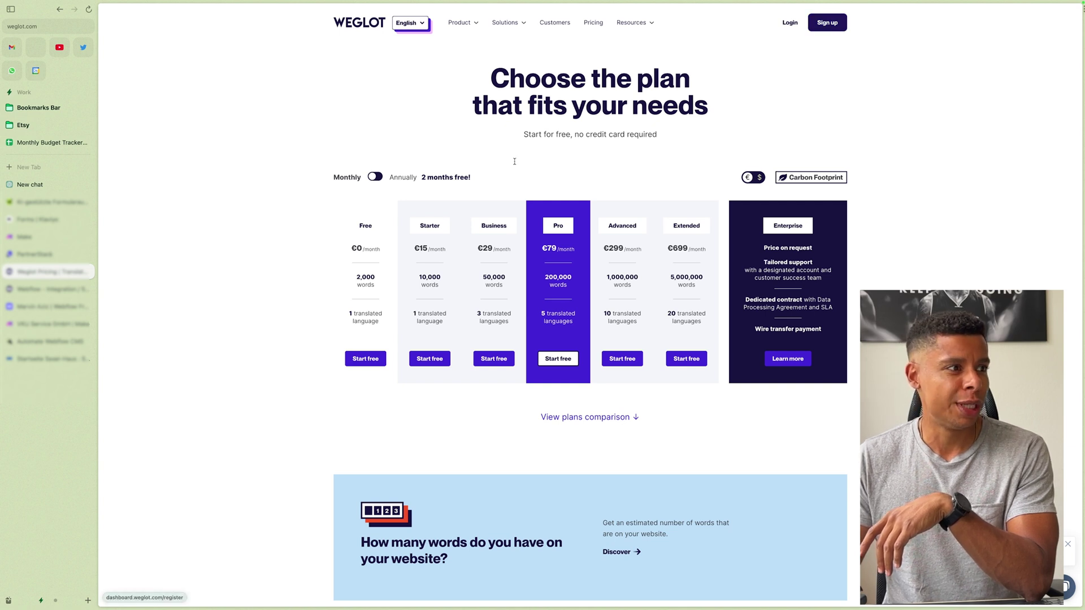
left_click(789, 22)
left_click(849, 257)
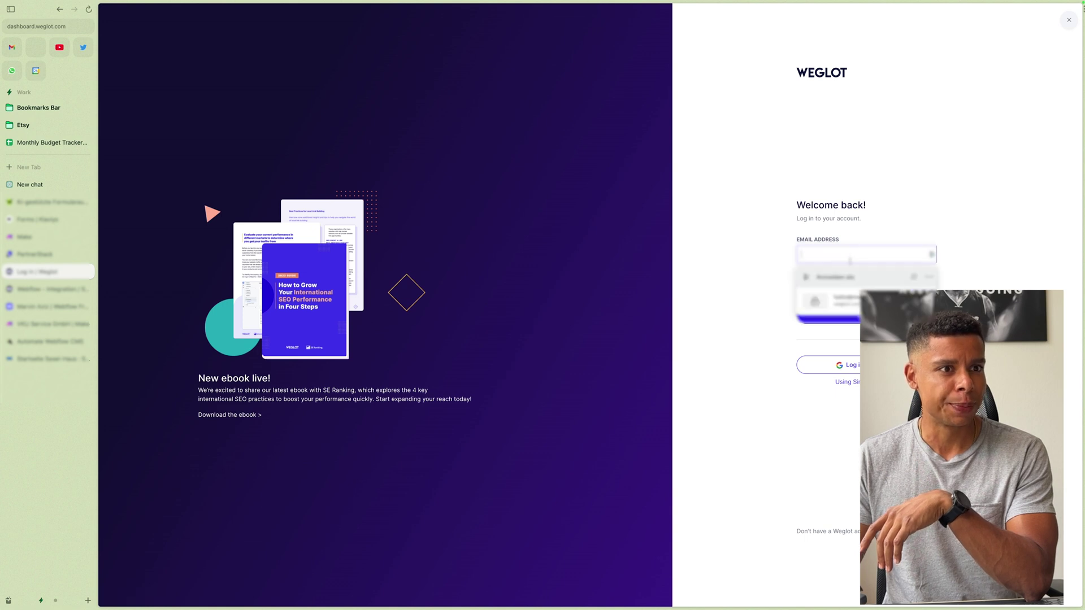
left_click(831, 301)
left_click(829, 314)
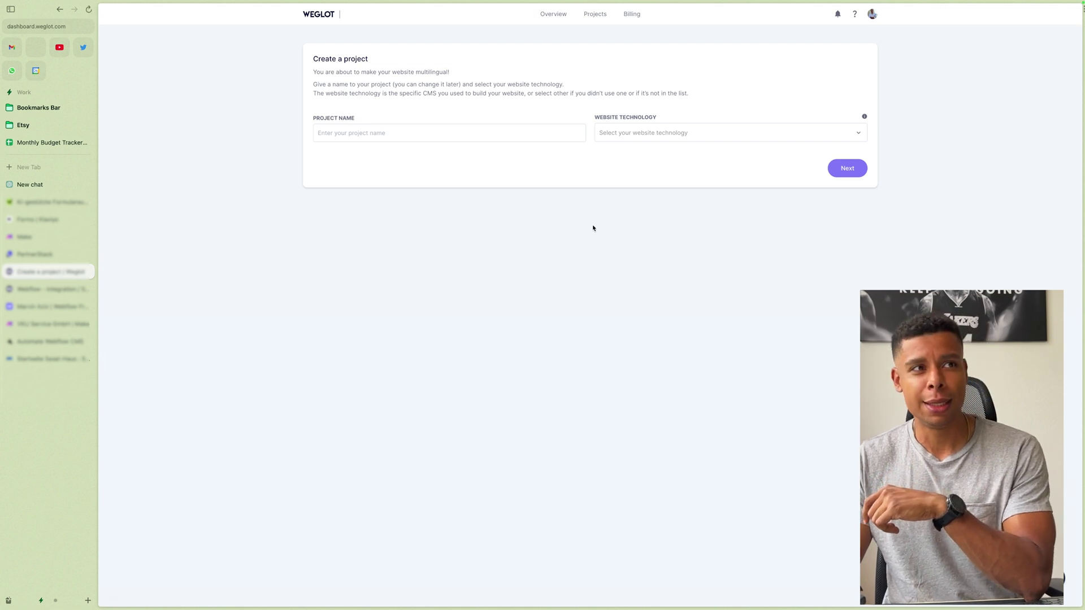
Name the new project WTTF and choose Webflow as its website technology
left_click(353, 131)
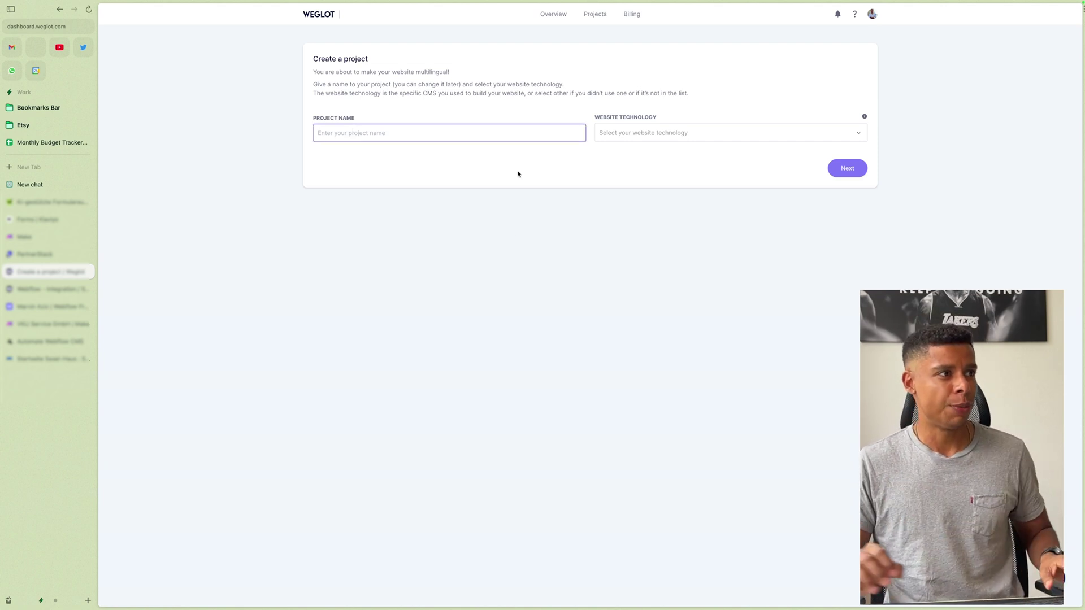
type("WTTF")
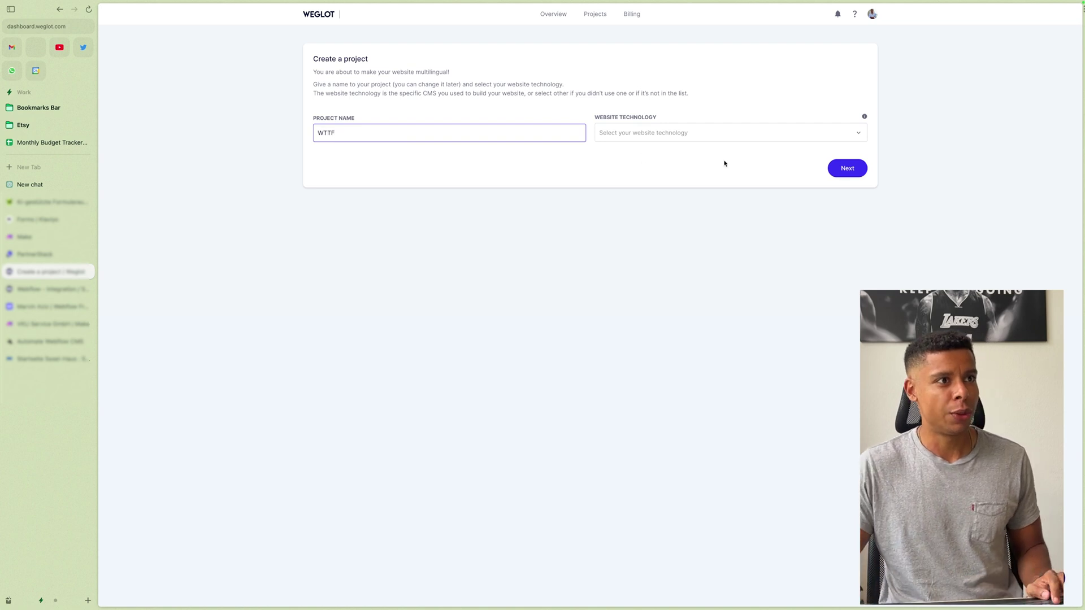
left_click(664, 135)
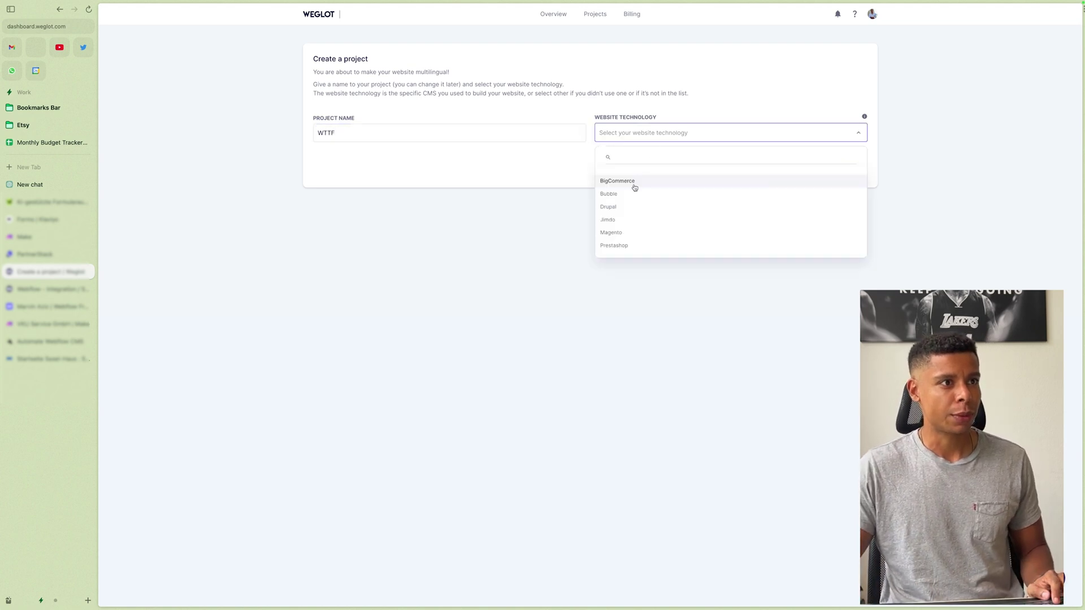
scroll(648, 211, "down", 3)
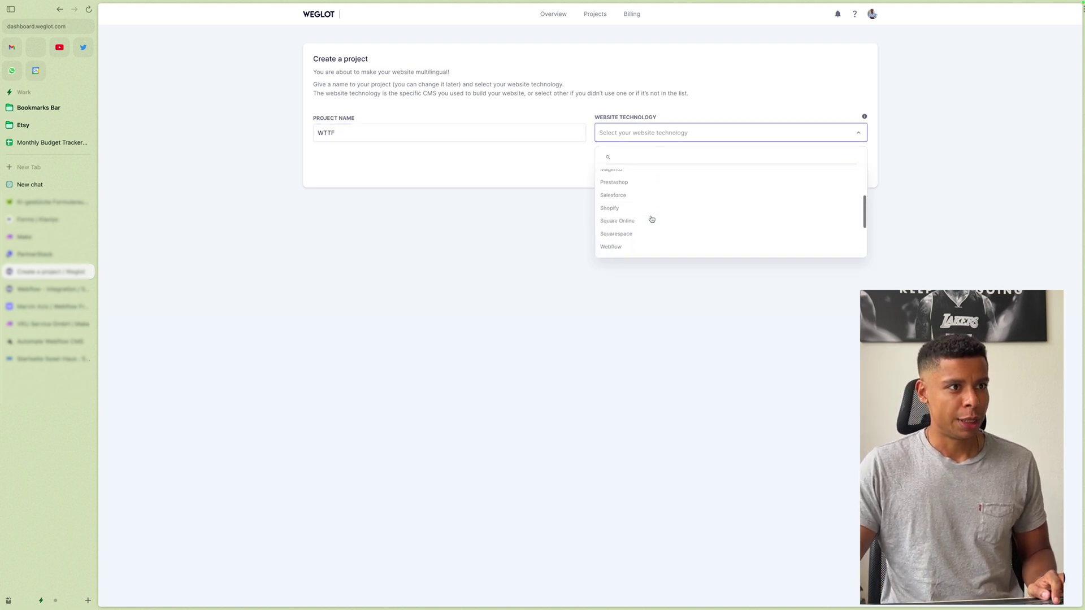
left_click(611, 247)
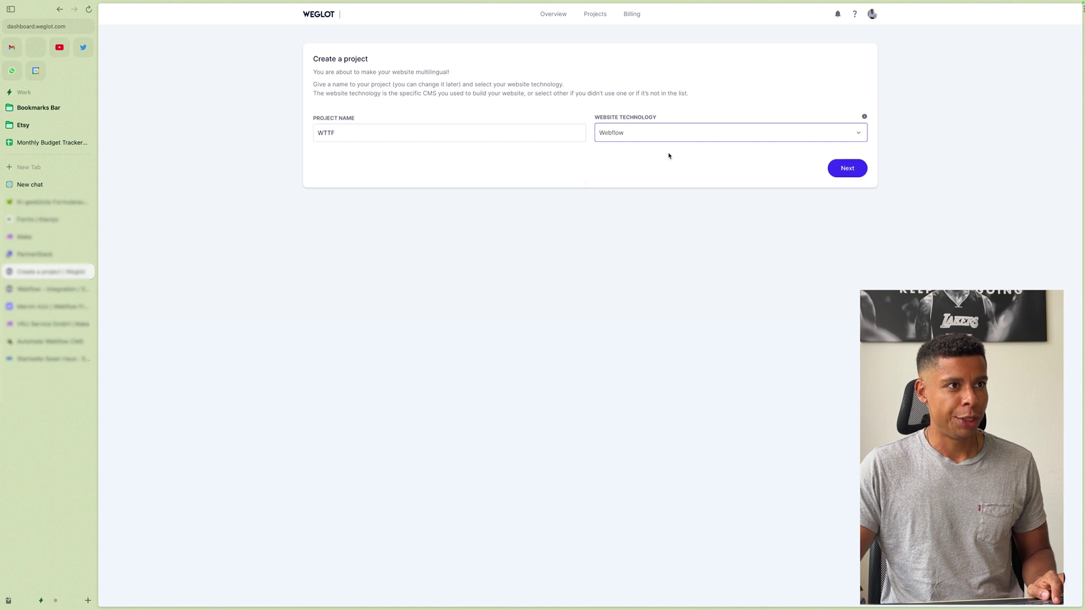
Enter webtotheflow.com as the domain and English as the original language
left_click(862, 175)
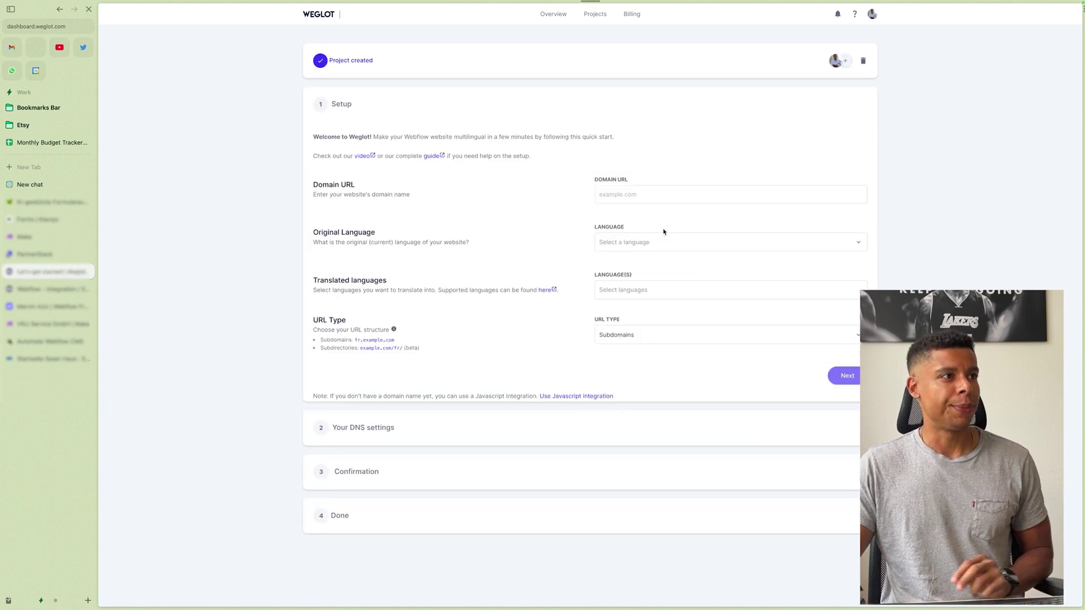
left_click(639, 197)
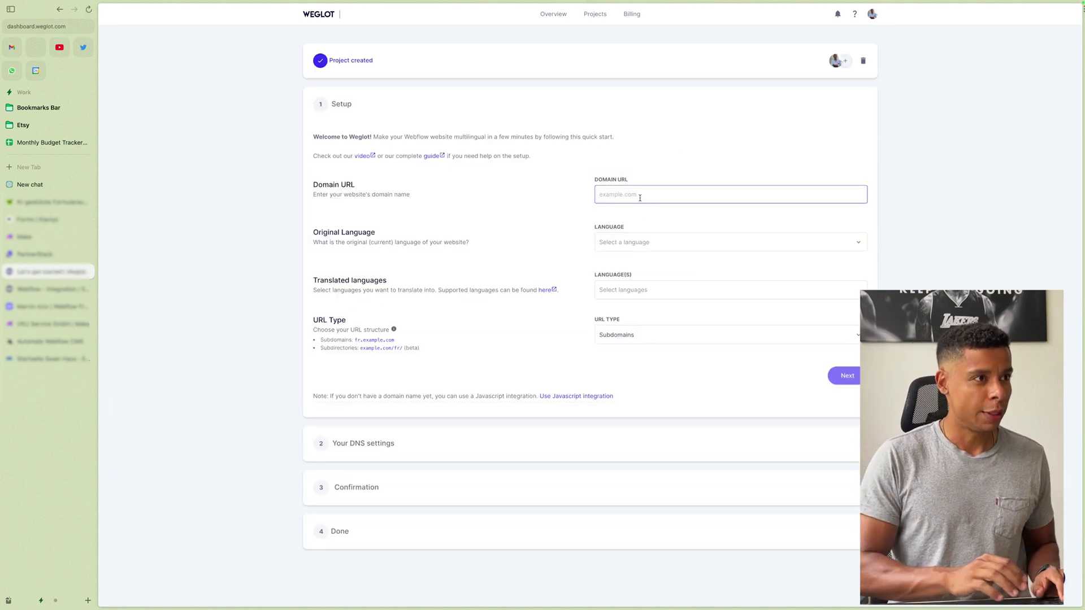
type("webtotheflow.com")
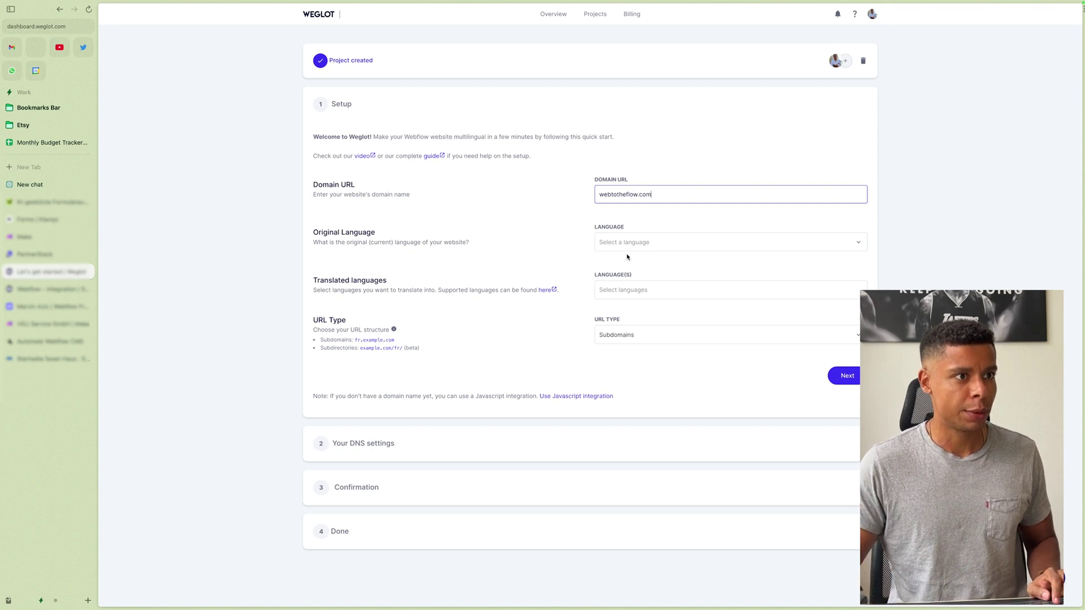
left_click(639, 246)
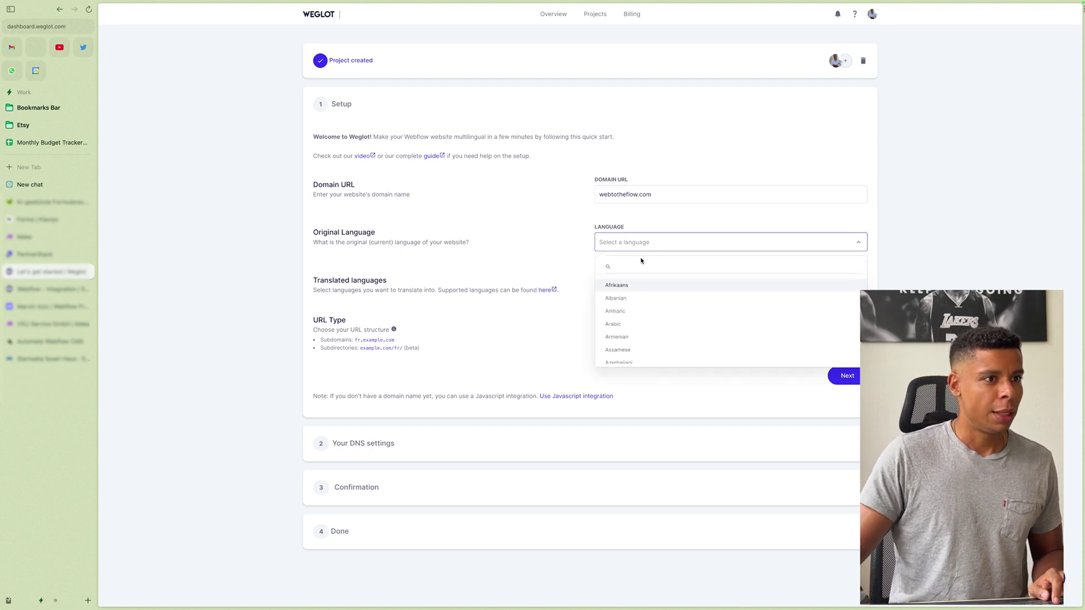
type("engli")
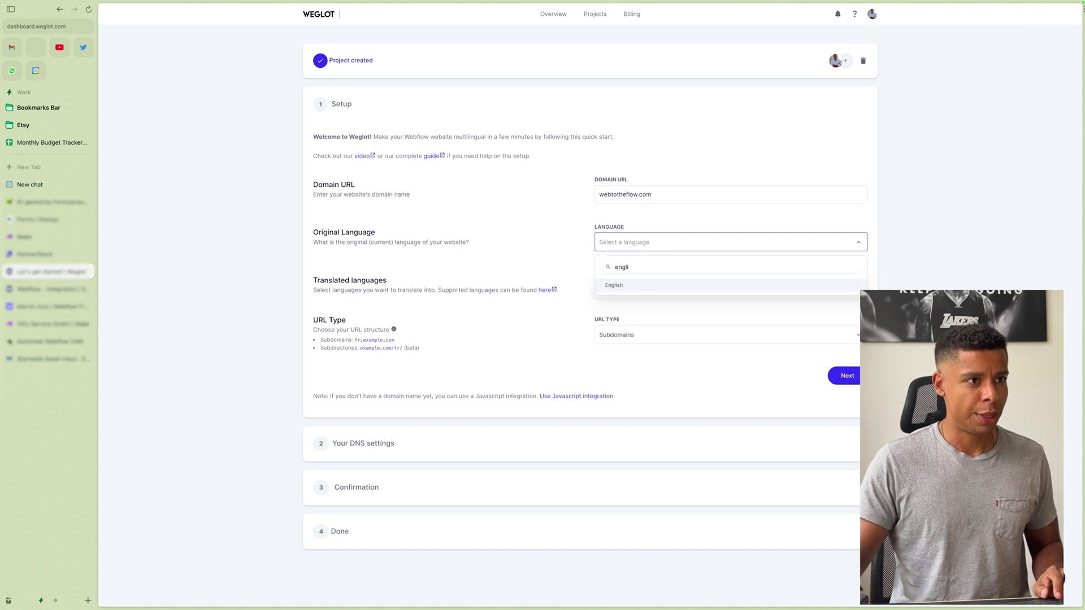
left_click(619, 286)
Add German, Spanish, French and Hindi as translation languages
left_click(620, 289)
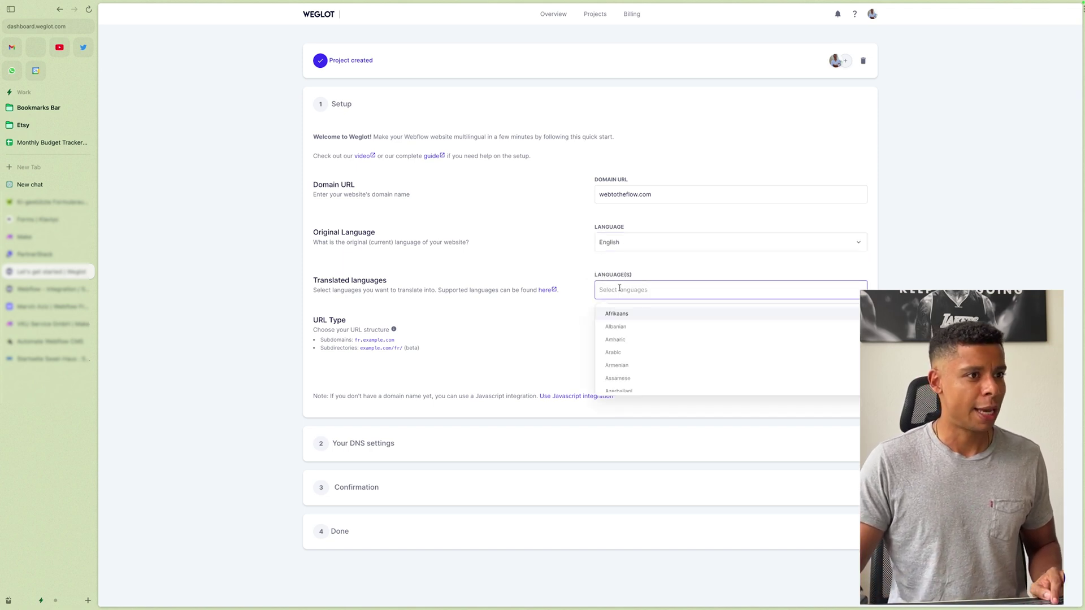
type("germ")
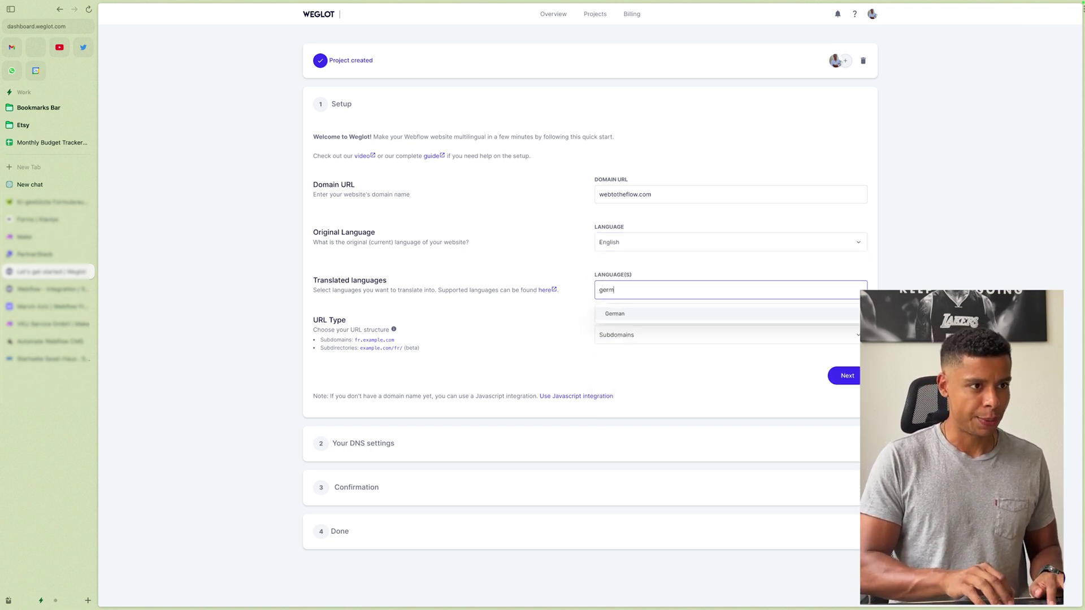
key("Return")
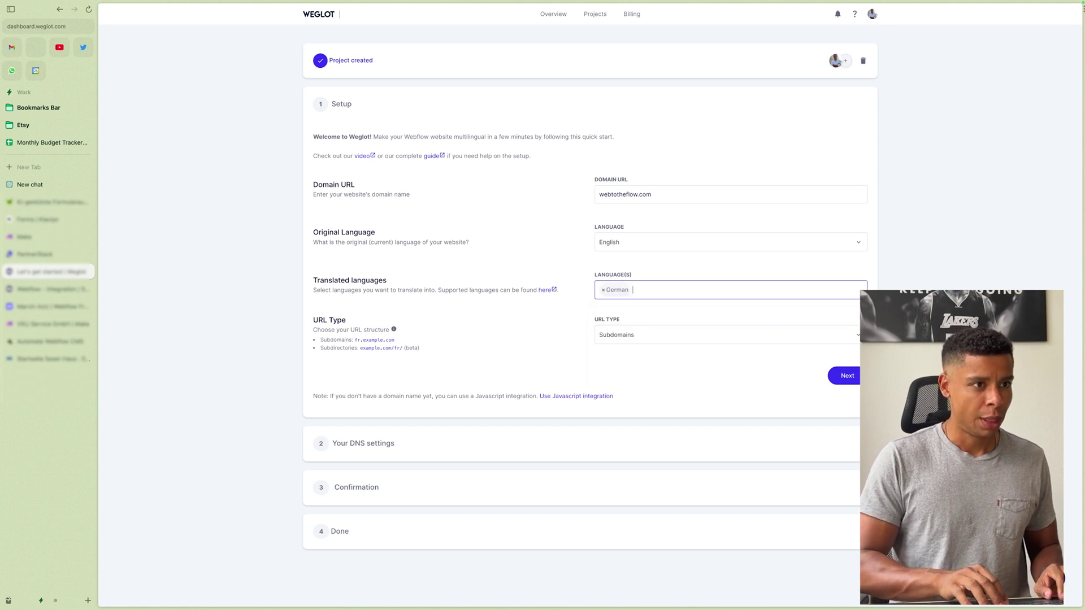
type("span")
key("Return")
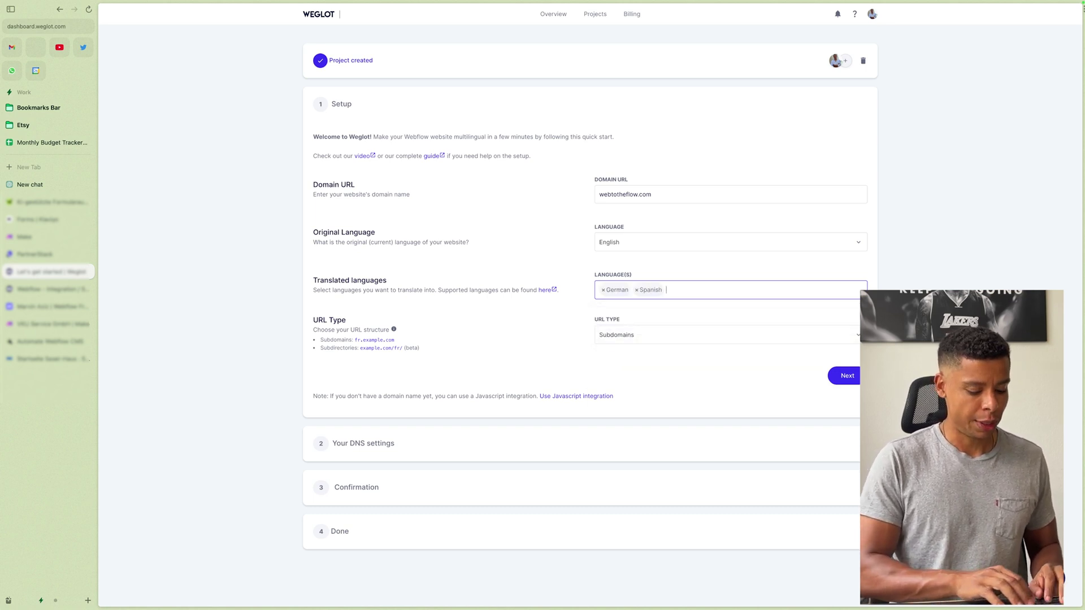
type("fr")
key("Down")
key("Return")
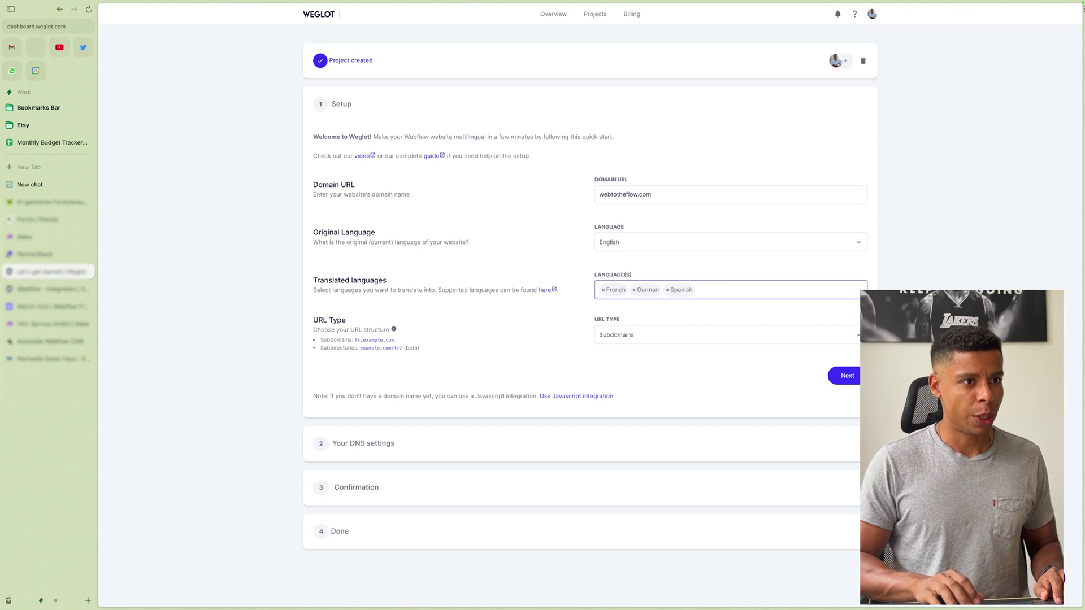
type("hi")
key("Return")
left_click(317, 320)
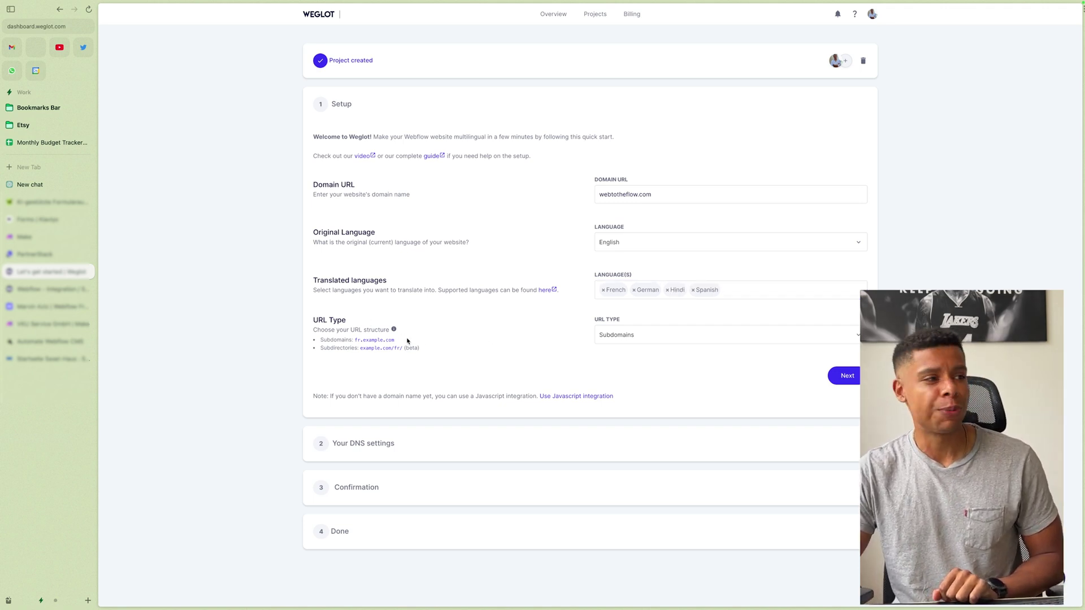
Keep Subdomains as the URL type and submit the project setup
left_click_drag(353, 343, 435, 360)
left_click(431, 363)
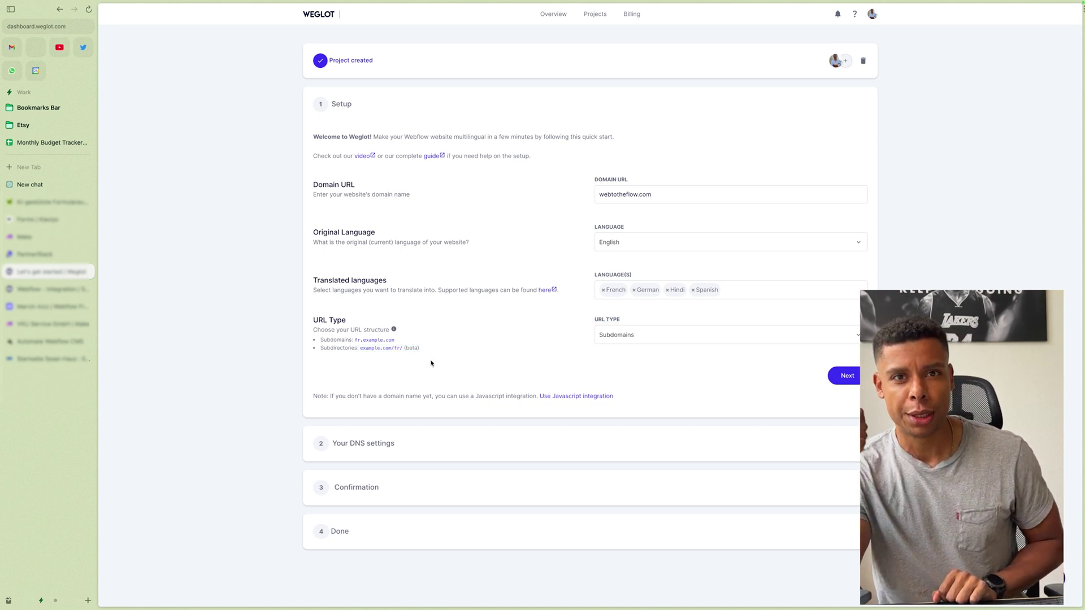
left_click(643, 336)
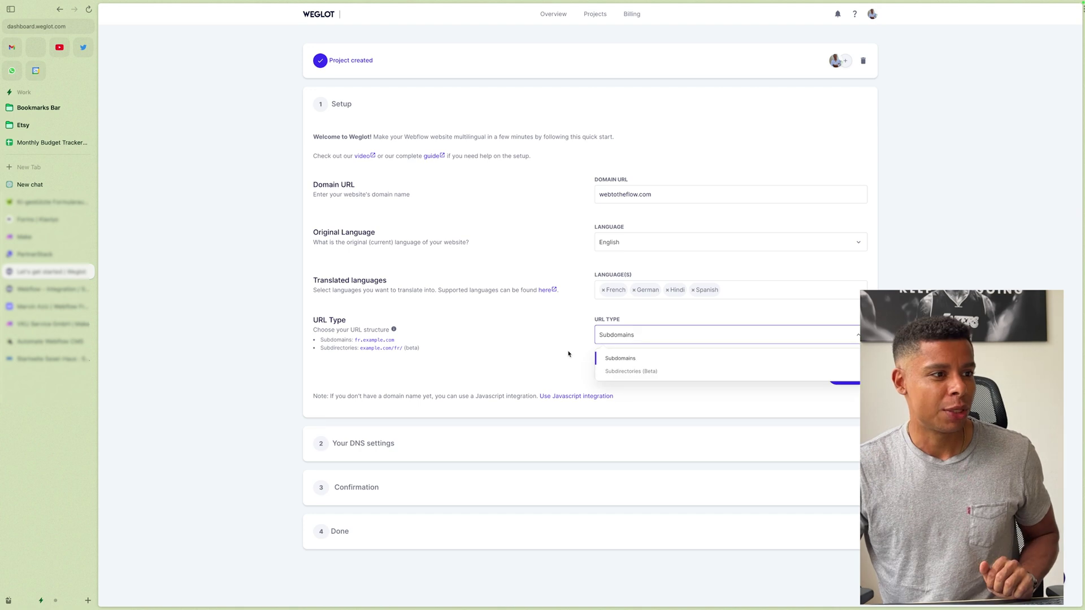
left_click(621, 359)
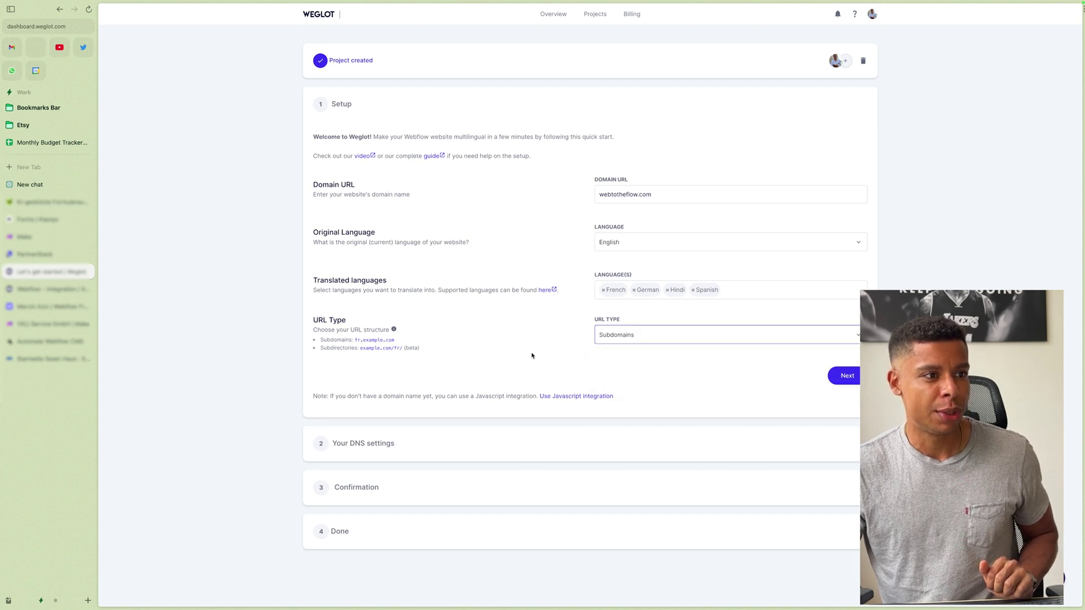
left_click(850, 377)
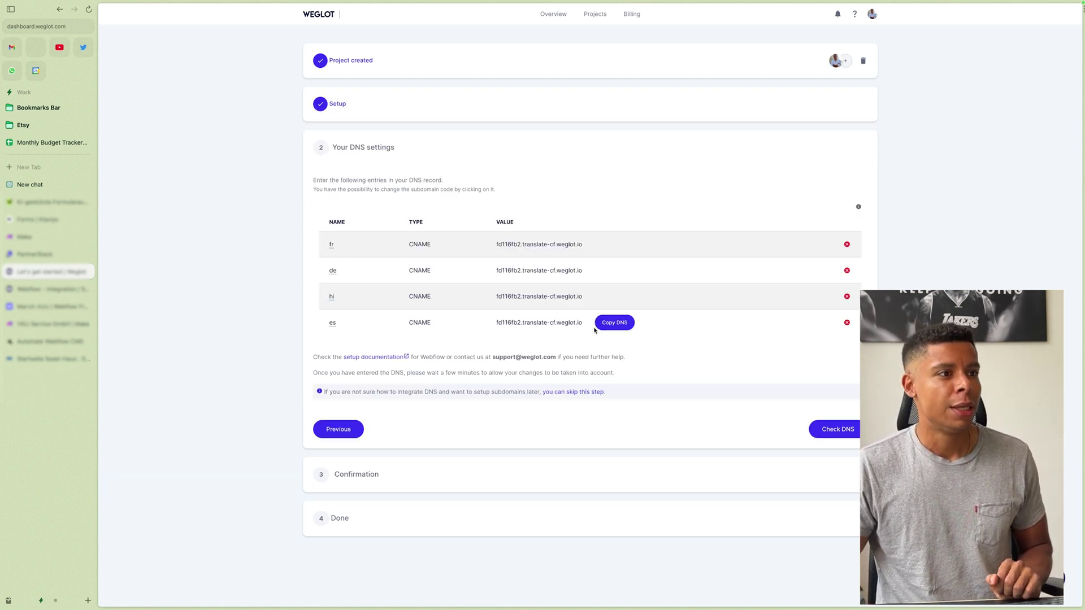
Review the CNAME DNS records, copy the es subdomain record, and skip the DNS step
mouse_move(600, 245)
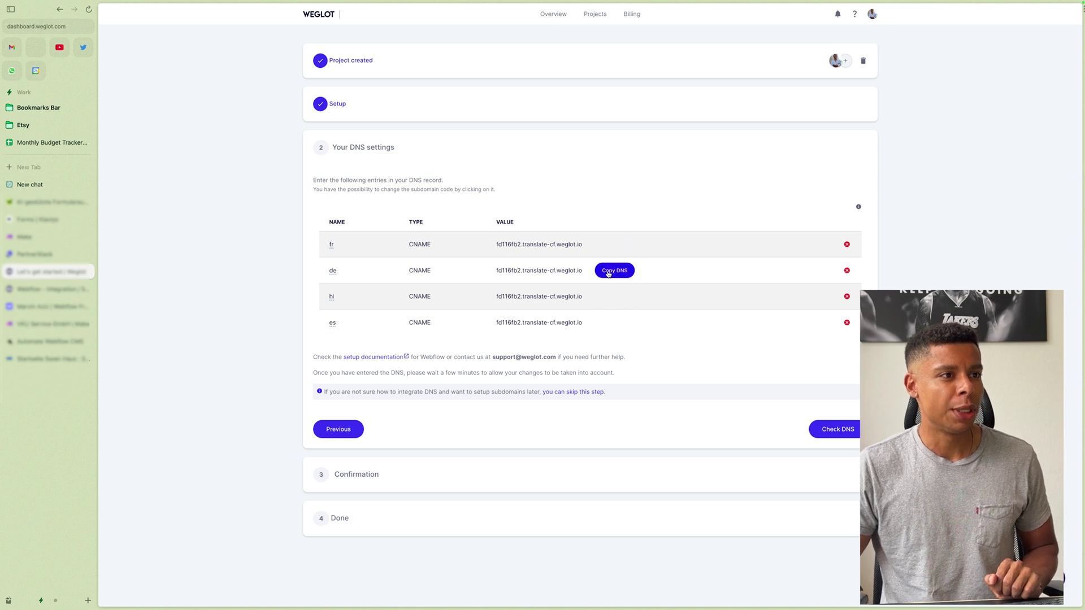
mouse_move(571, 321)
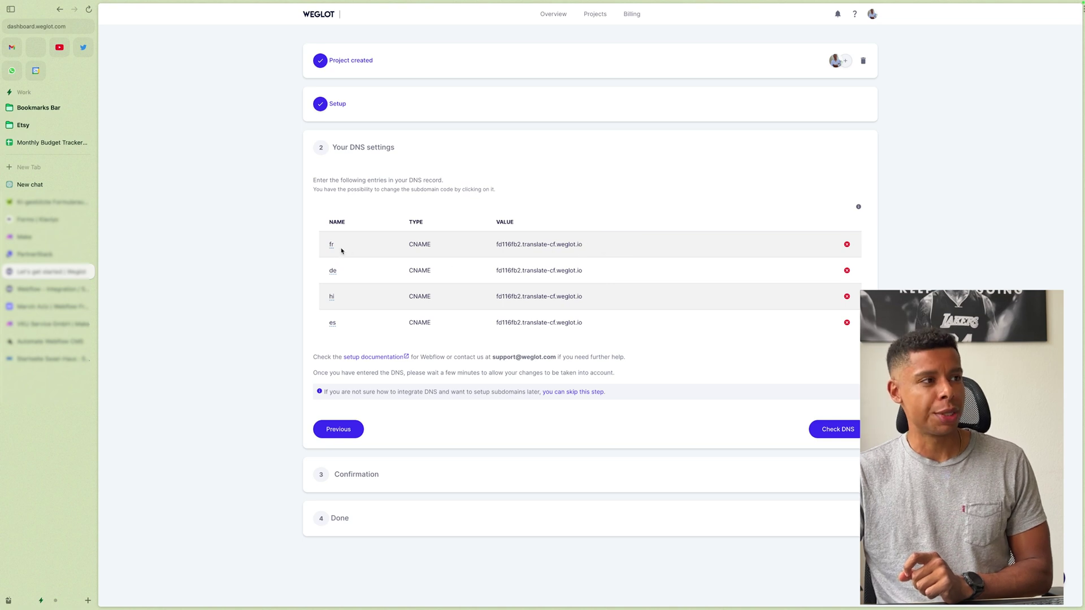
left_click_drag(329, 243, 649, 332)
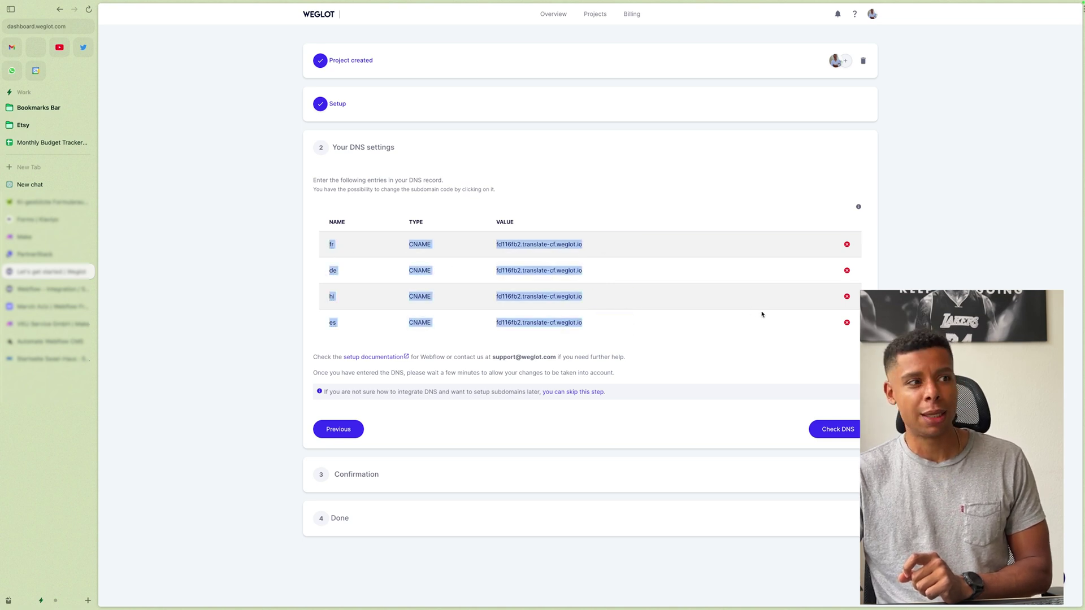
left_click(683, 361)
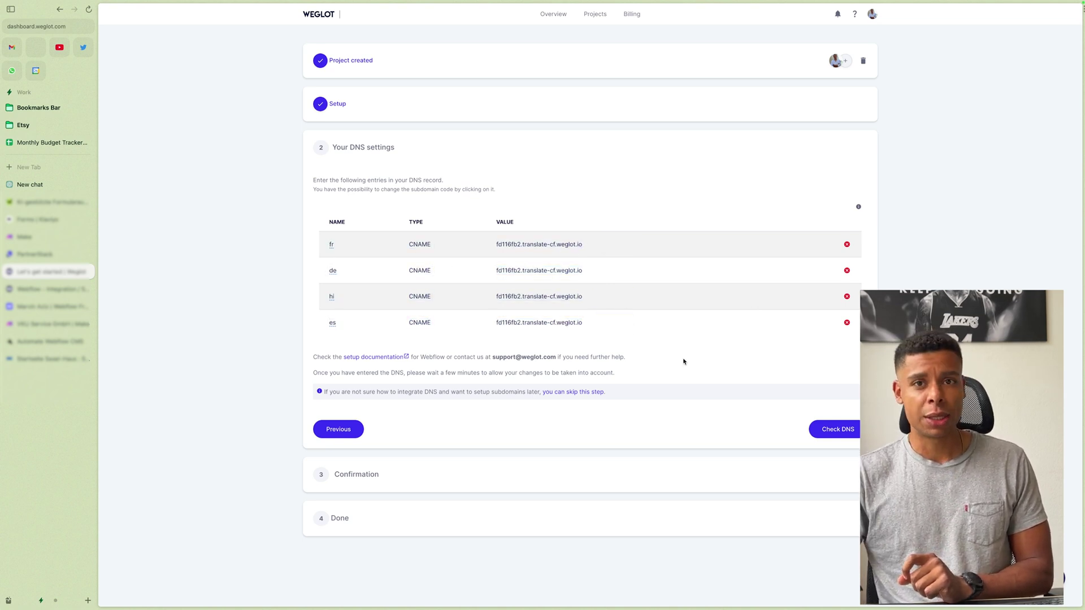
left_click_drag(311, 239, 629, 359)
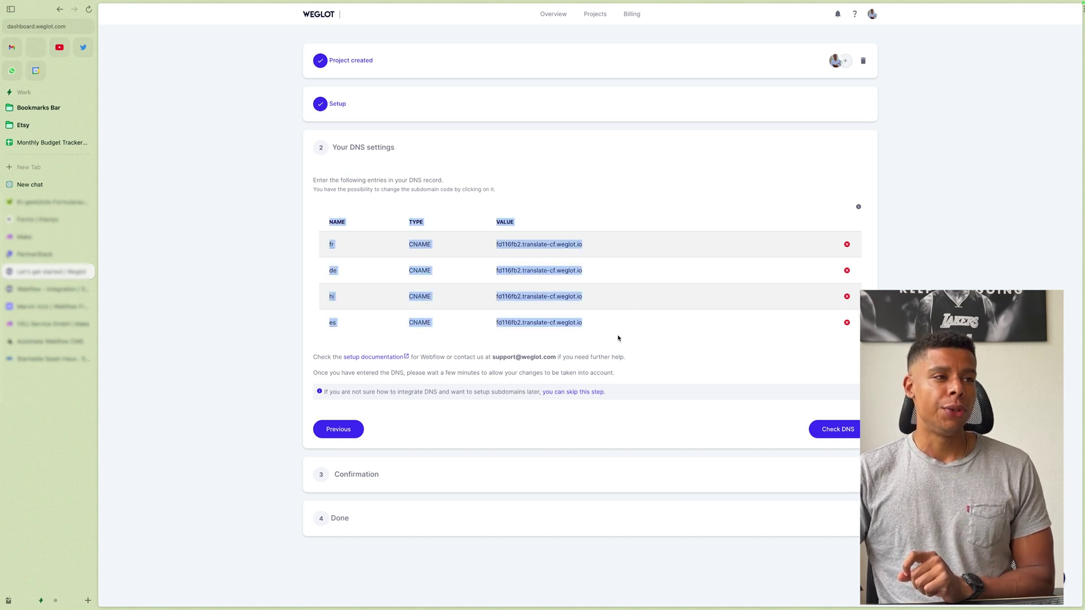
mouse_move(631, 331)
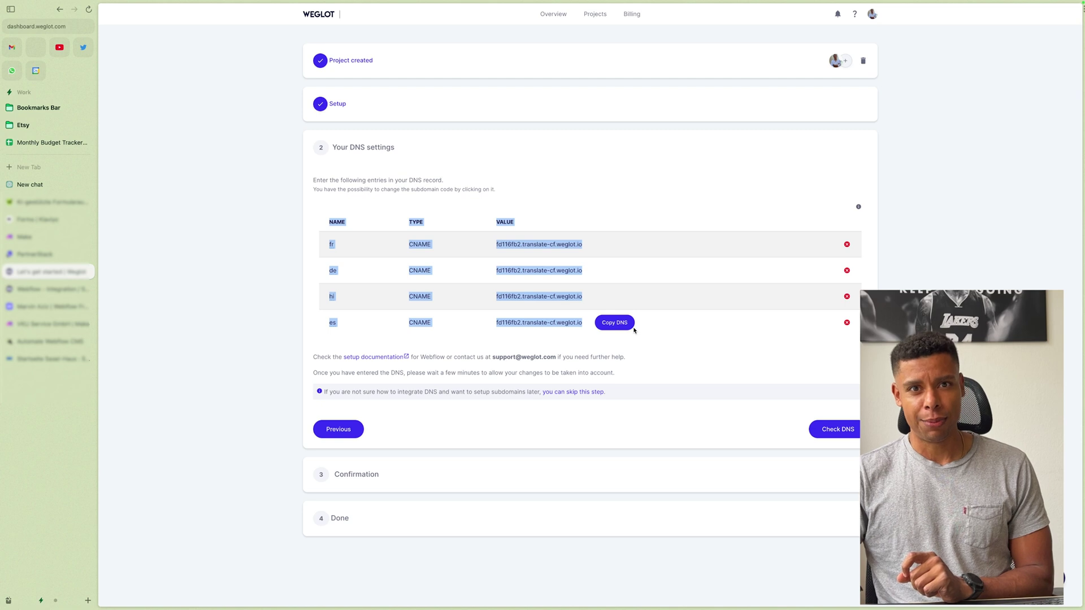
left_click(628, 323)
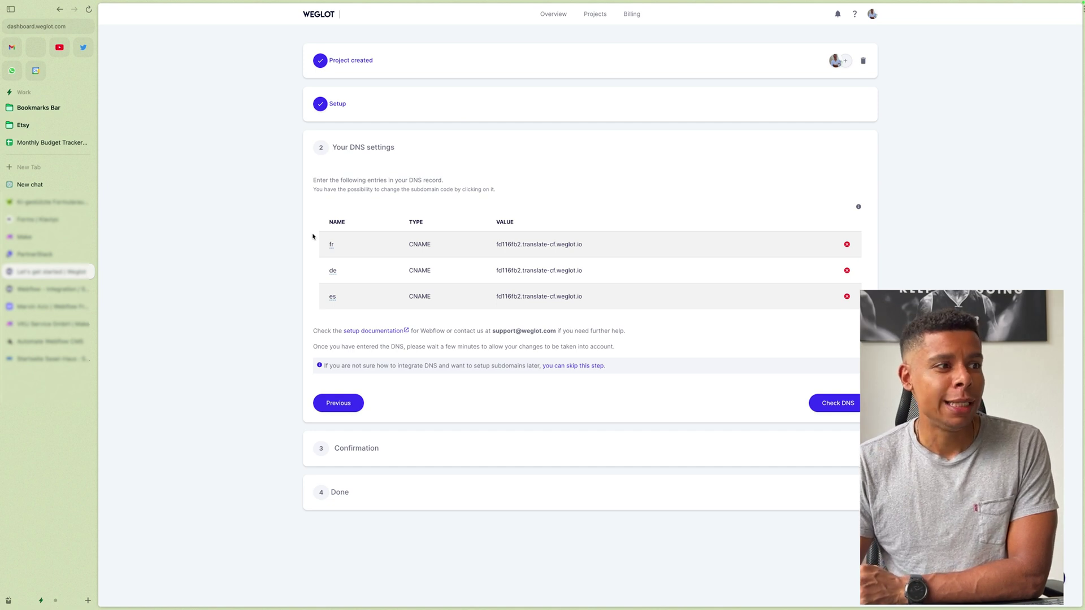
left_click(578, 366)
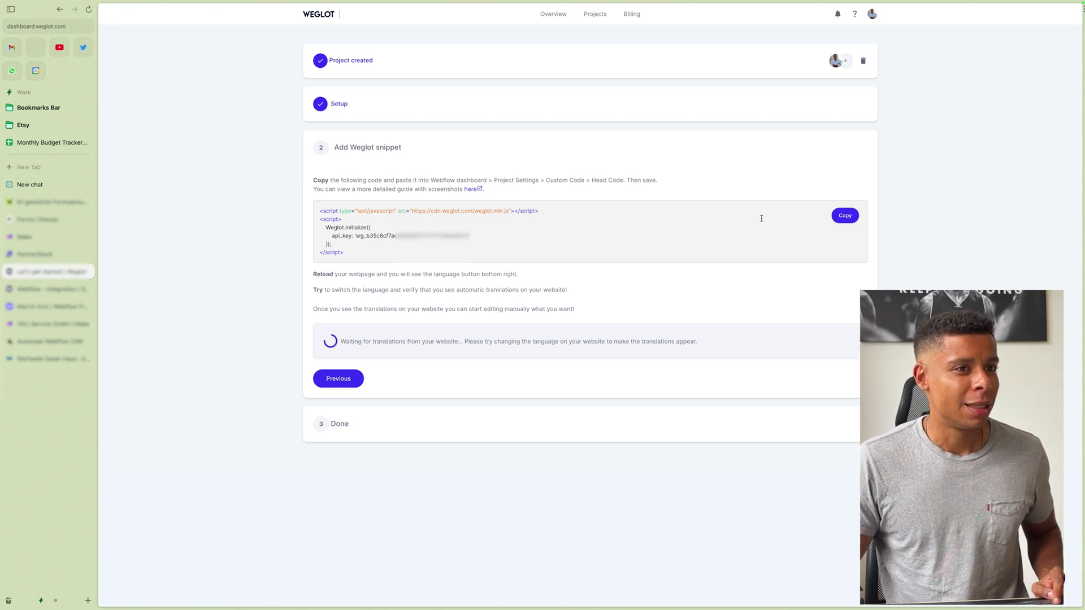
Copy the Weglot snippet code and go to the Webflow site's settings
left_click(845, 215)
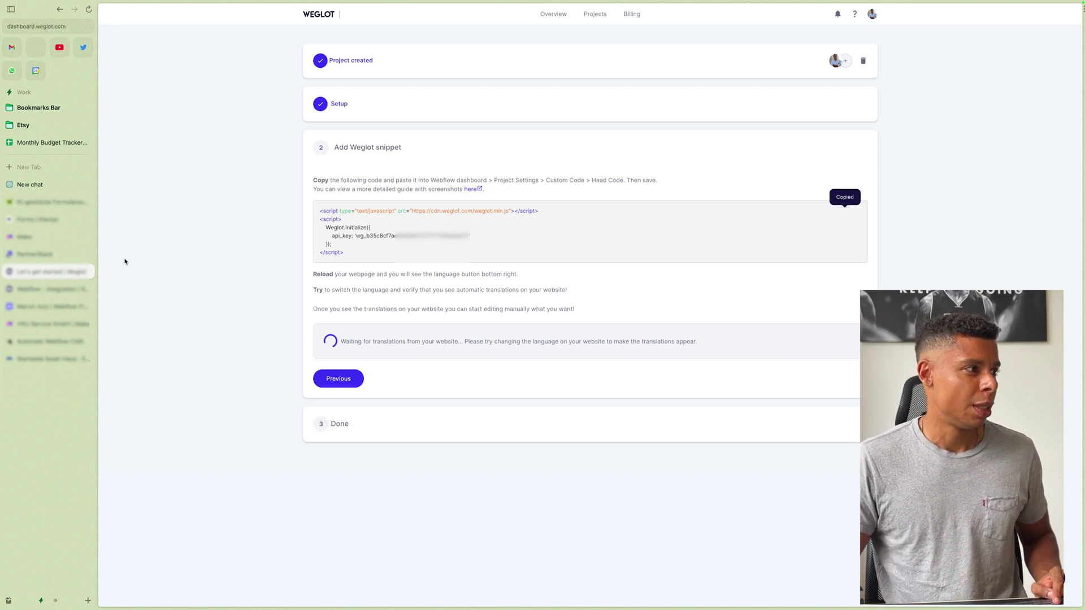
left_click(51, 306)
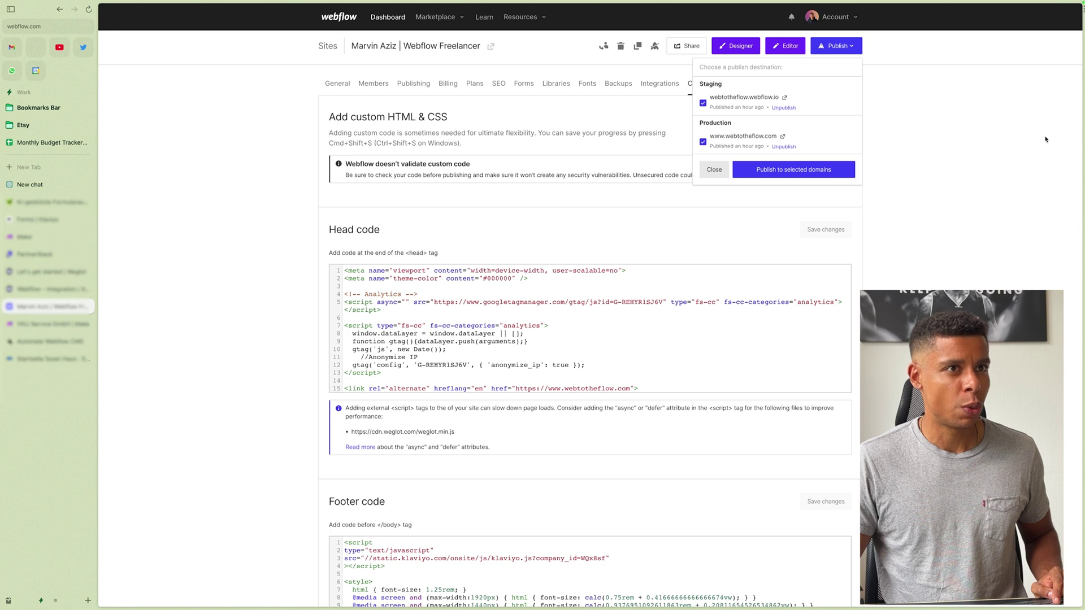
Replace the old hreflang and Weglot head-code lines with the new Weglot snippet and save
left_click(717, 172)
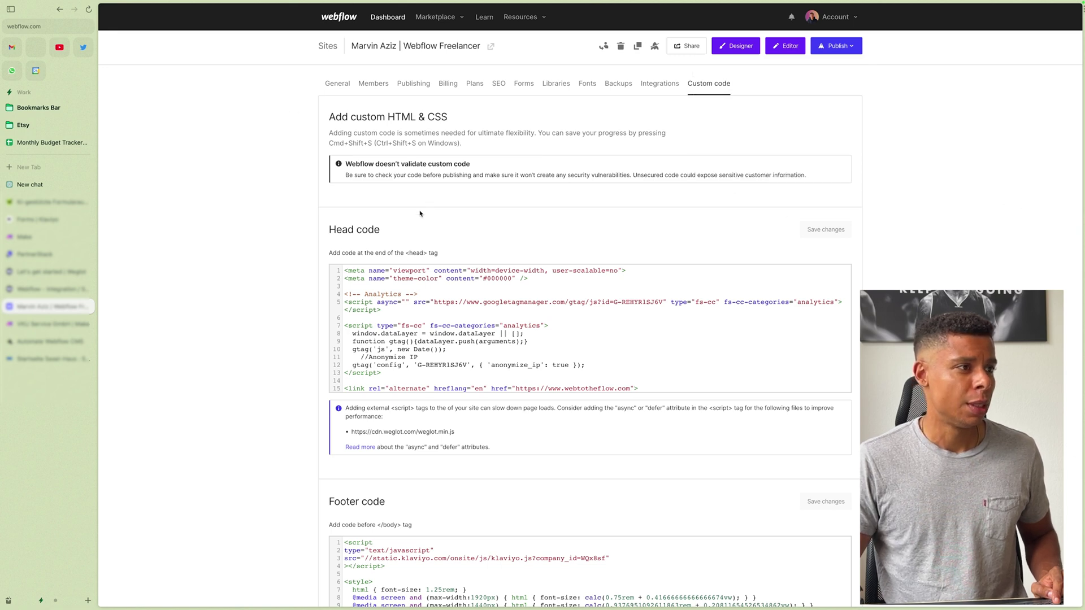
scroll(421, 214, "down", 3)
scroll(511, 248, "down", 5)
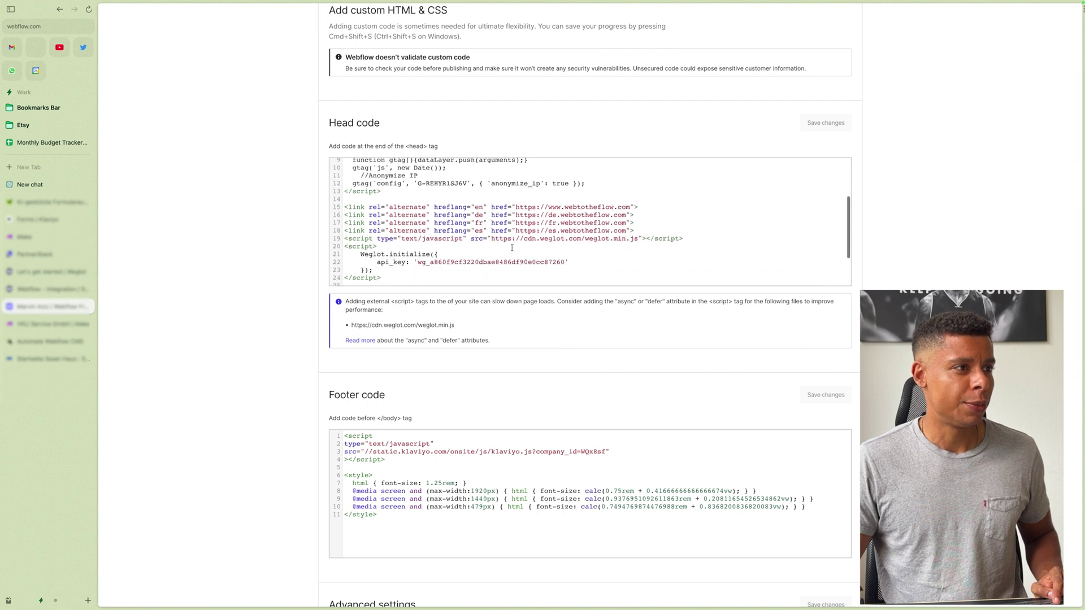
scroll(511, 248, "up", 1)
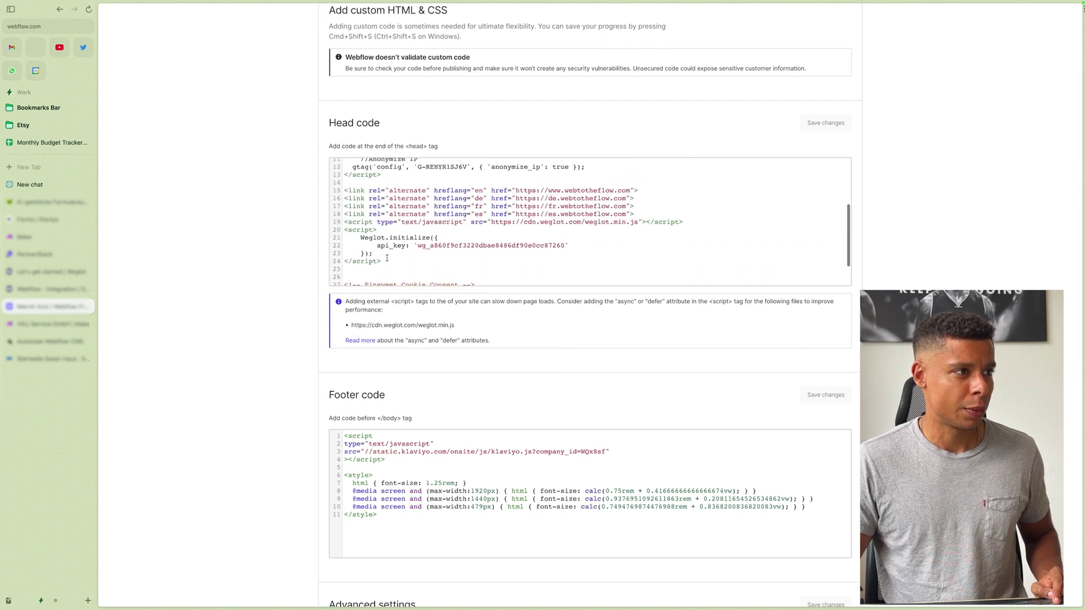
left_click_drag(382, 261, 331, 191)
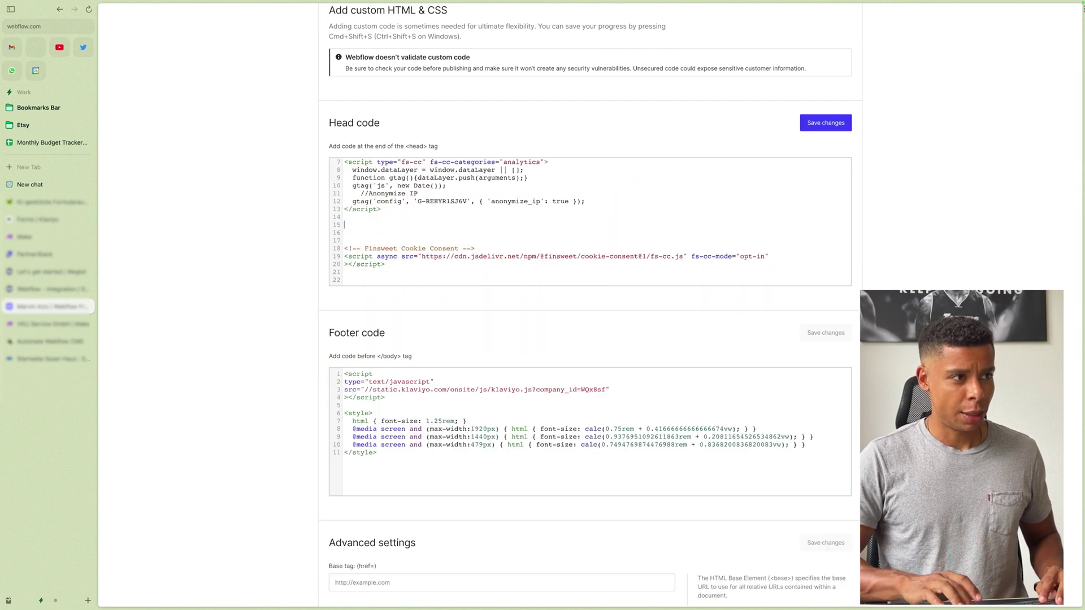
key("BackSpace")
key("super+v")
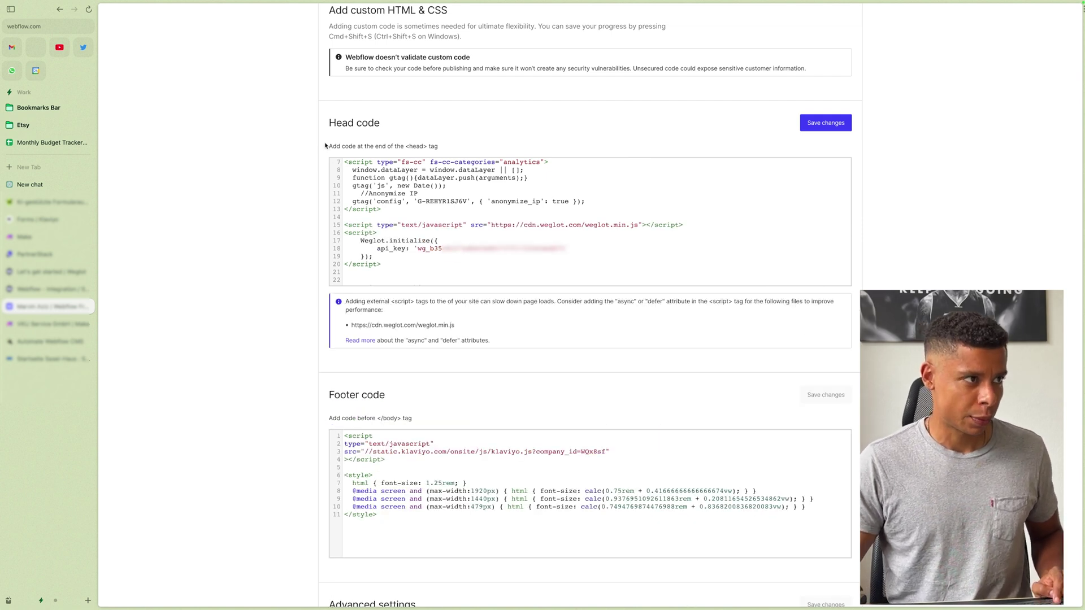
left_click_drag(328, 147, 446, 149)
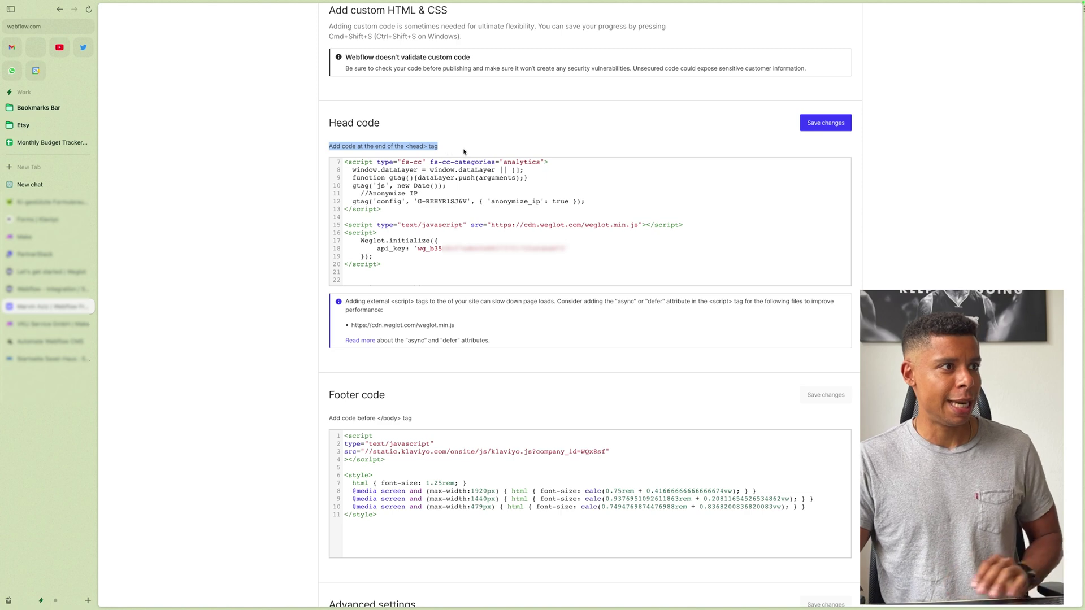
left_click(813, 124)
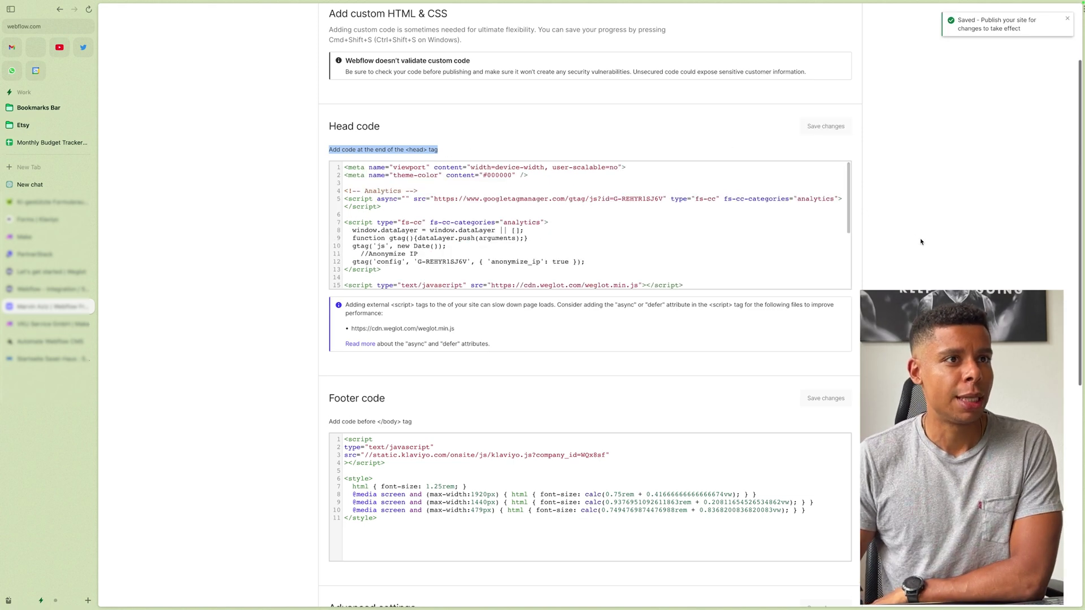
Publish the Webflow site to both domains
scroll(921, 242, "up", 3)
left_click(860, 48)
left_click(795, 169)
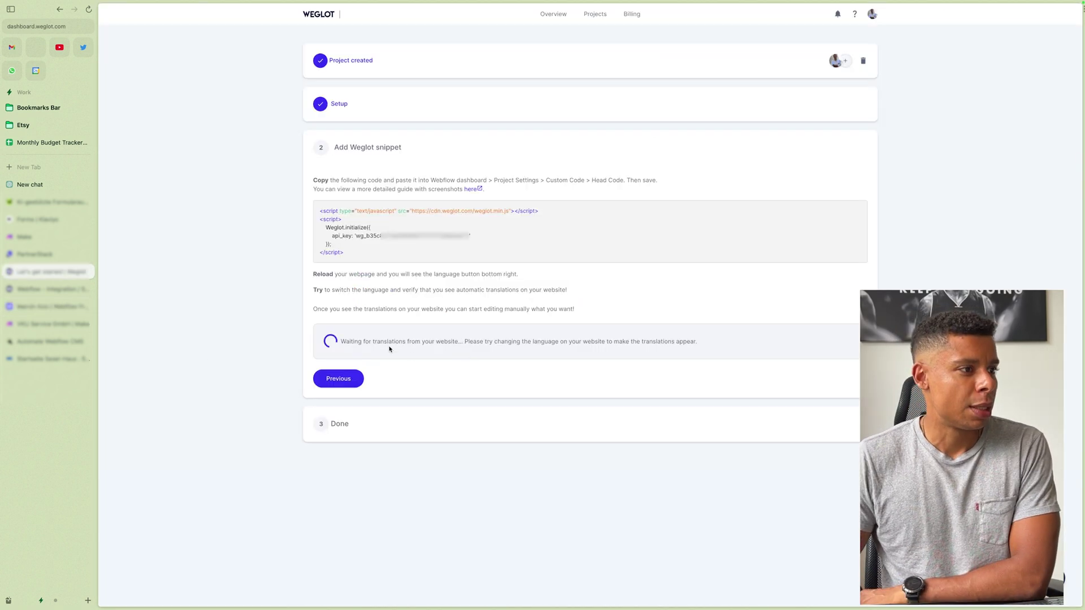
left_click_drag(365, 341, 464, 351)
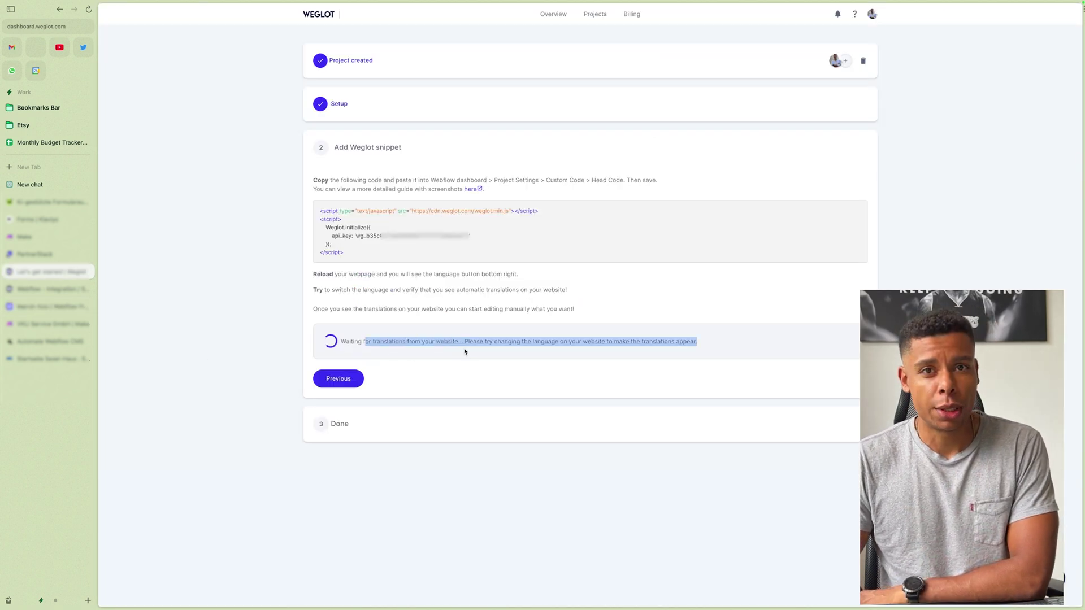
On the live homepage, view French and Spanish, then return the language switcher to English
left_click(51, 201)
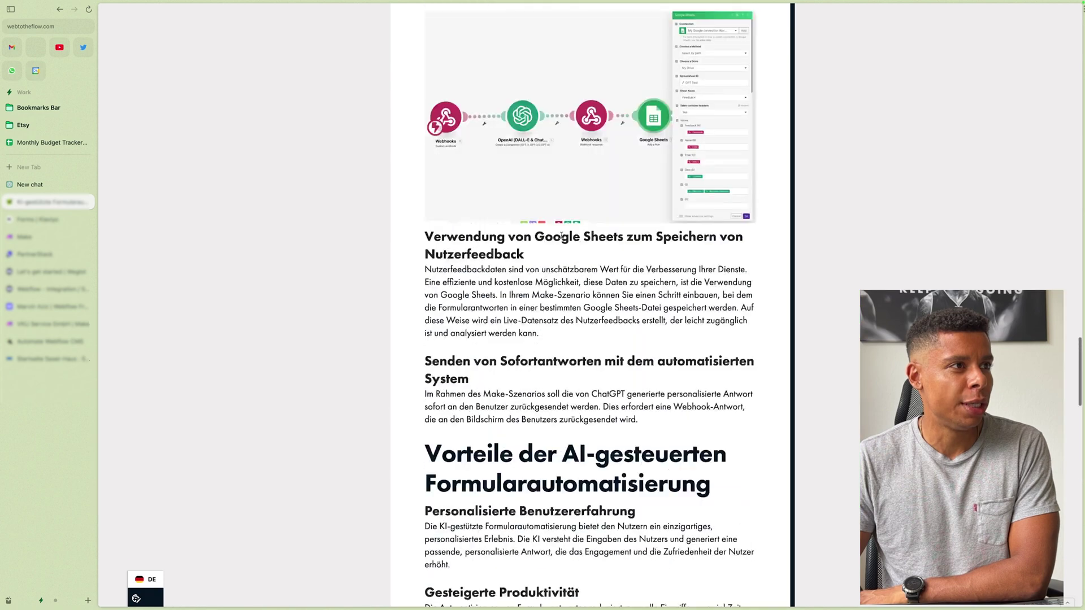
scroll(561, 236, "up", 20)
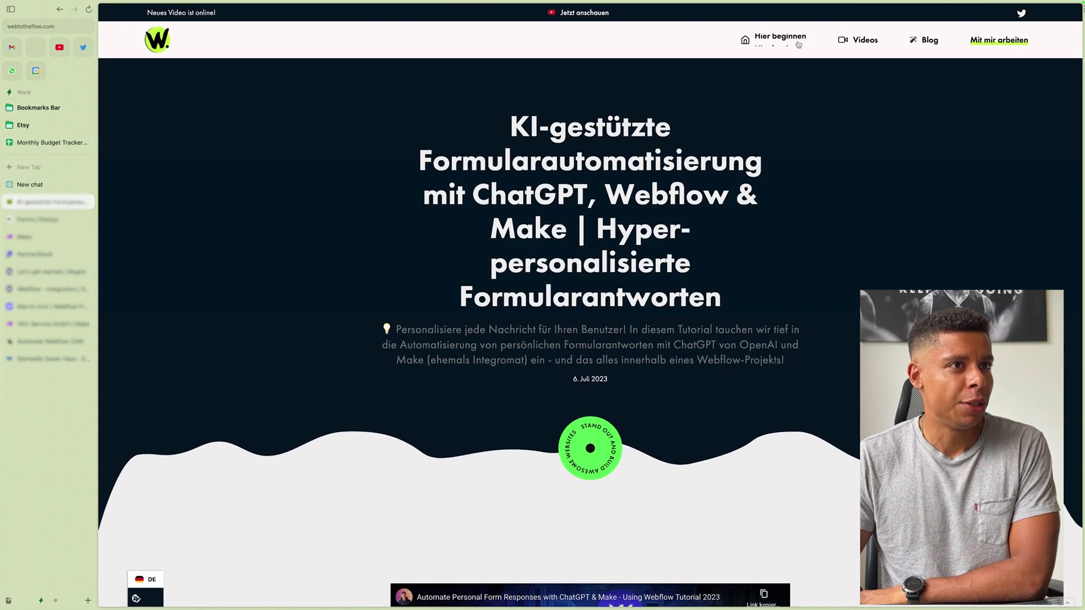
left_click(798, 45)
left_click(139, 602)
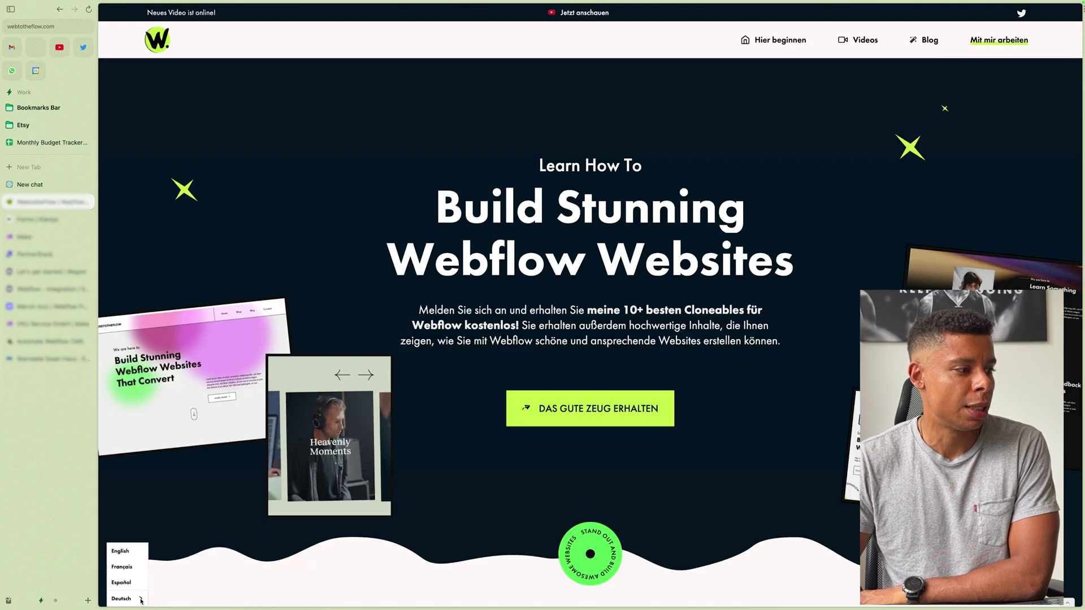
left_click(122, 567)
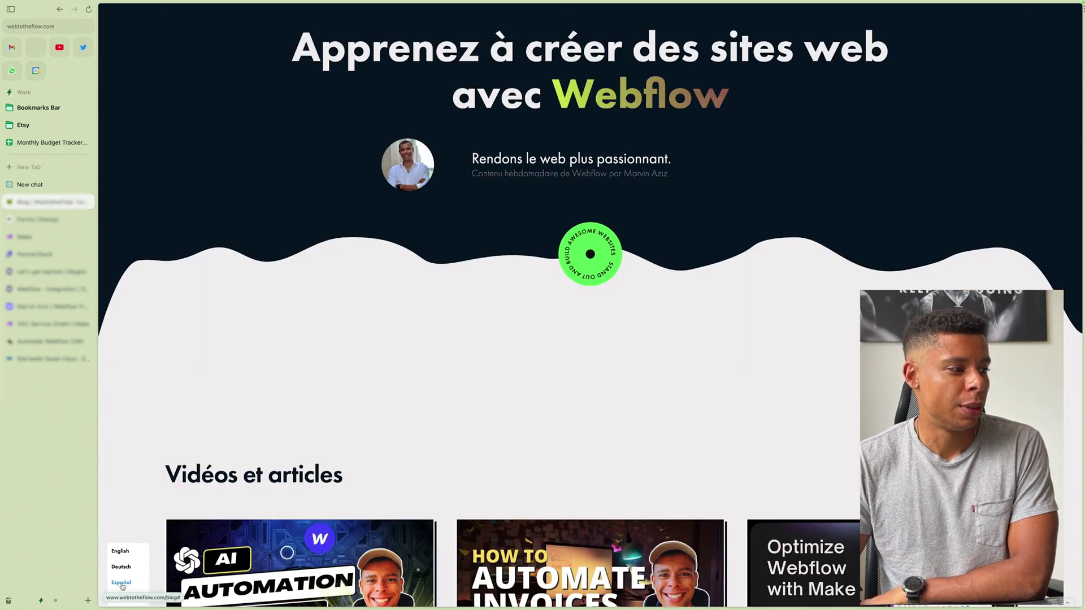
left_click(126, 582)
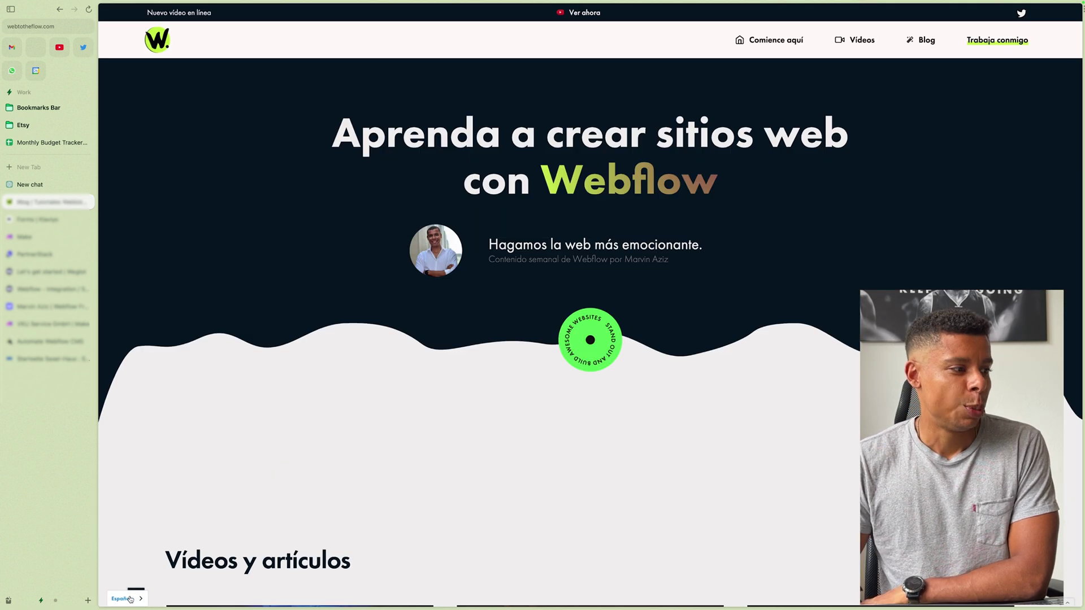
left_click(128, 598)
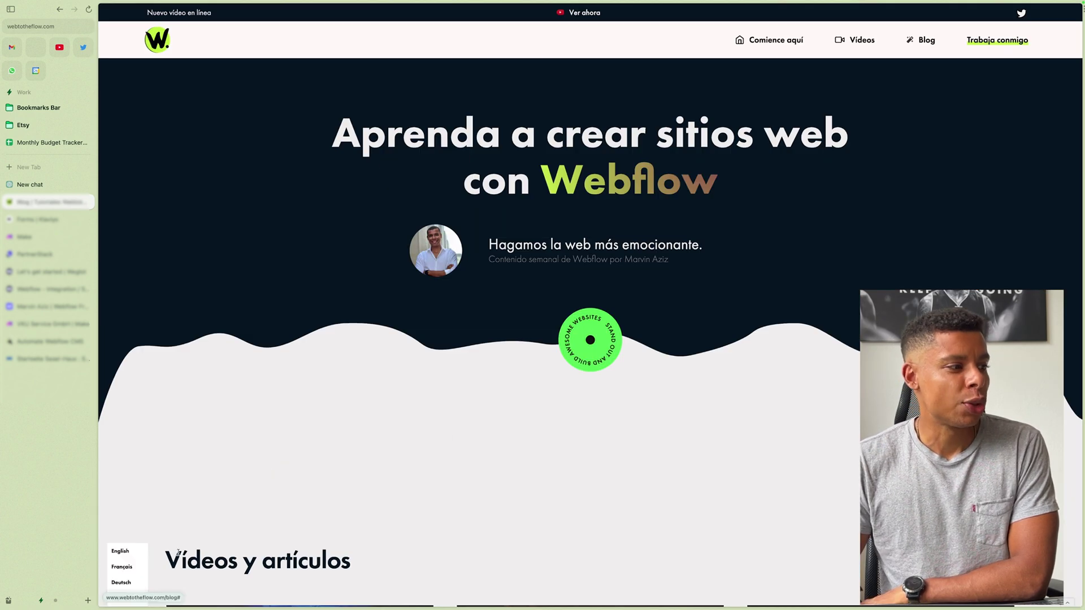
left_click(121, 551)
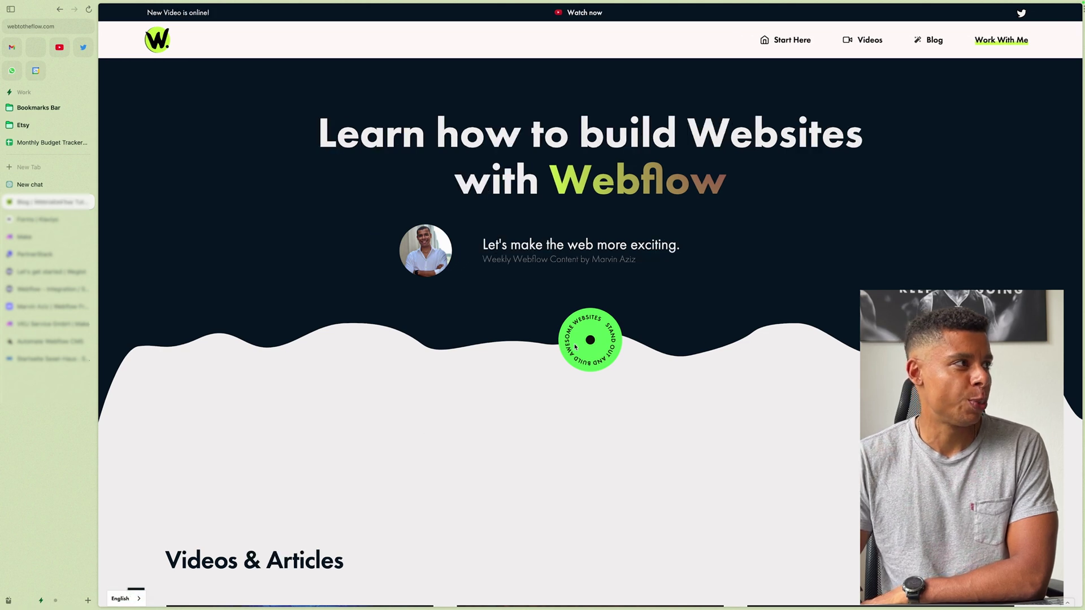
left_click(33, 27)
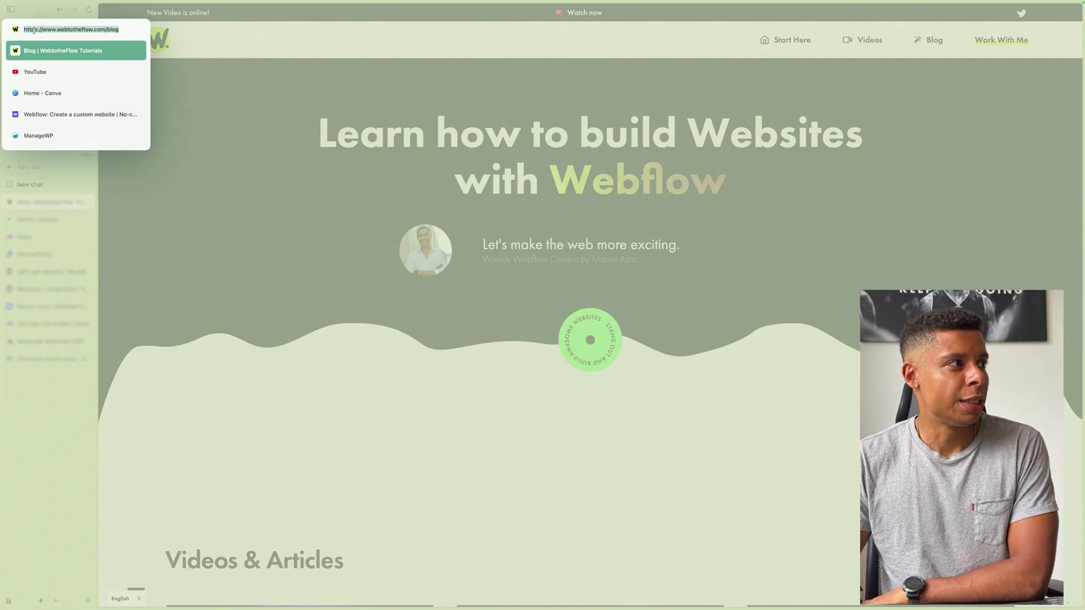
left_click(57, 30)
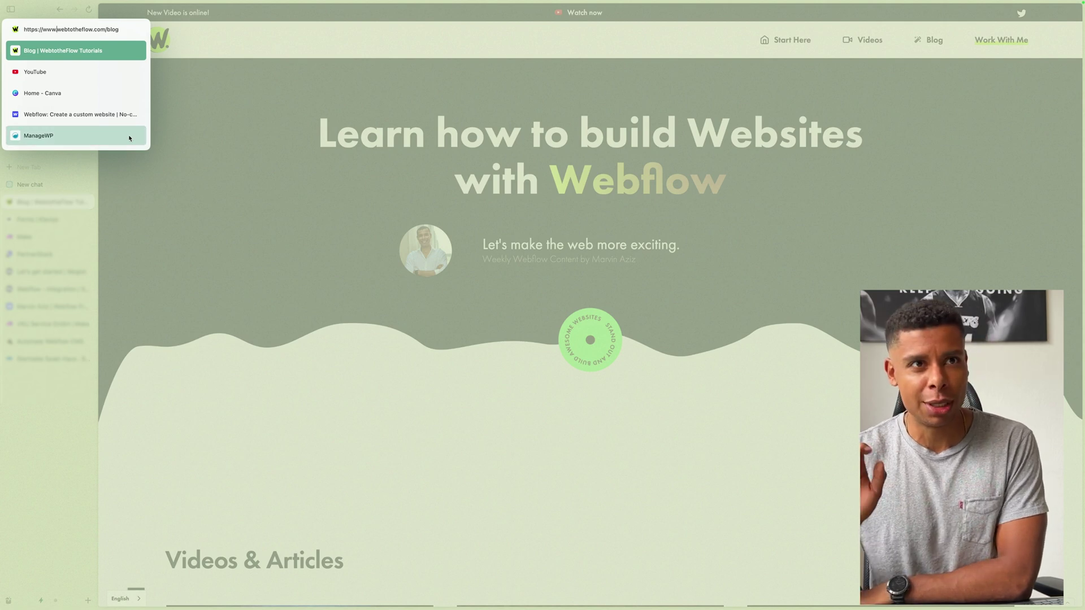
left_click(207, 201)
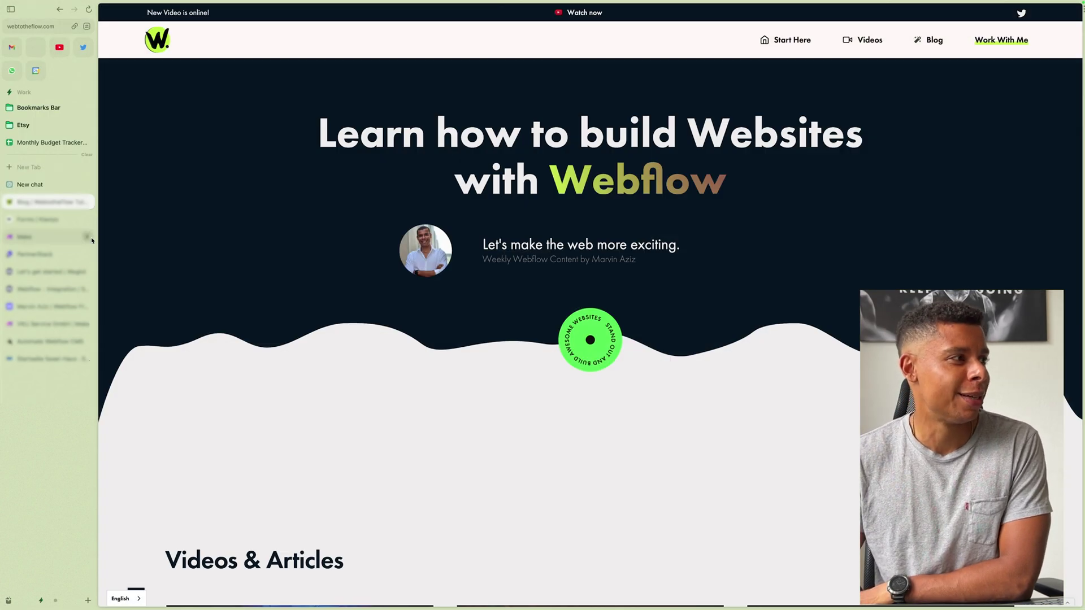
Choose Education as the website industry and Blog as the website type, then continue to translations
left_click(48, 272)
left_click(409, 292)
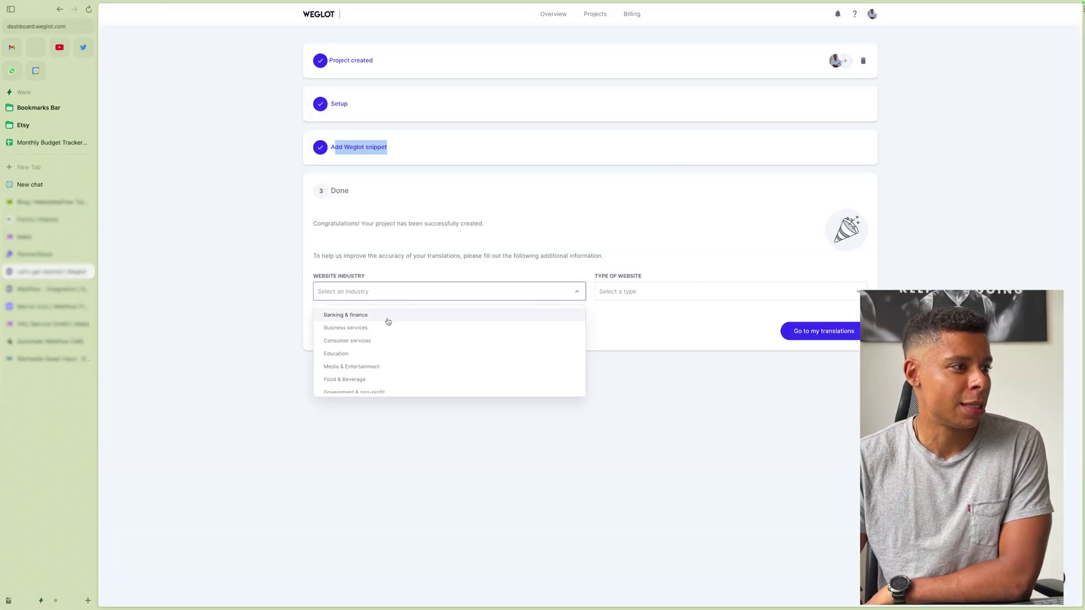
left_click(376, 354)
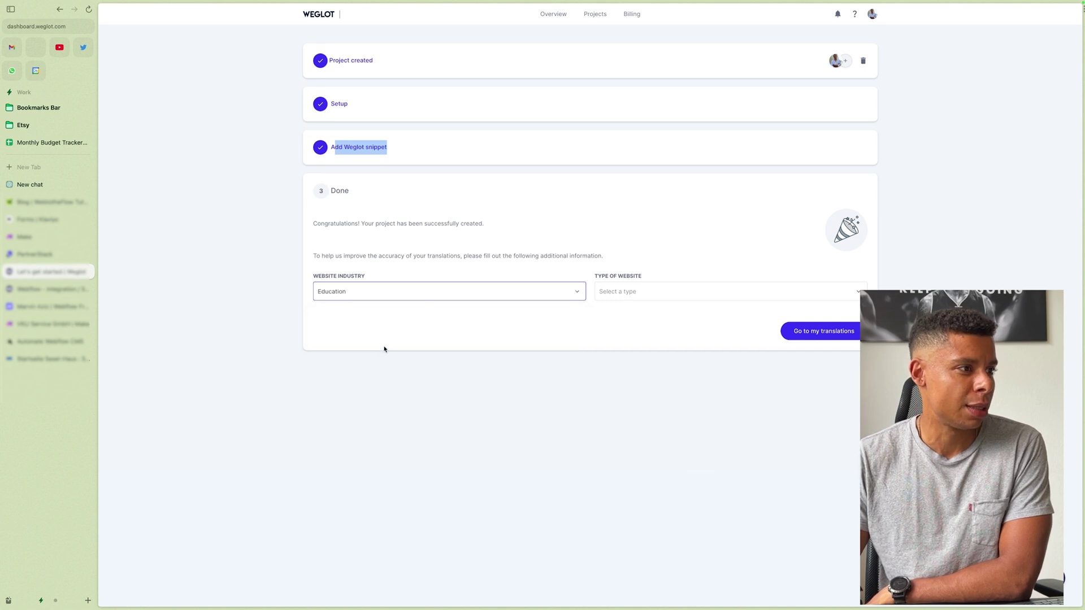
left_click(629, 285)
scroll(669, 356, "down", 1)
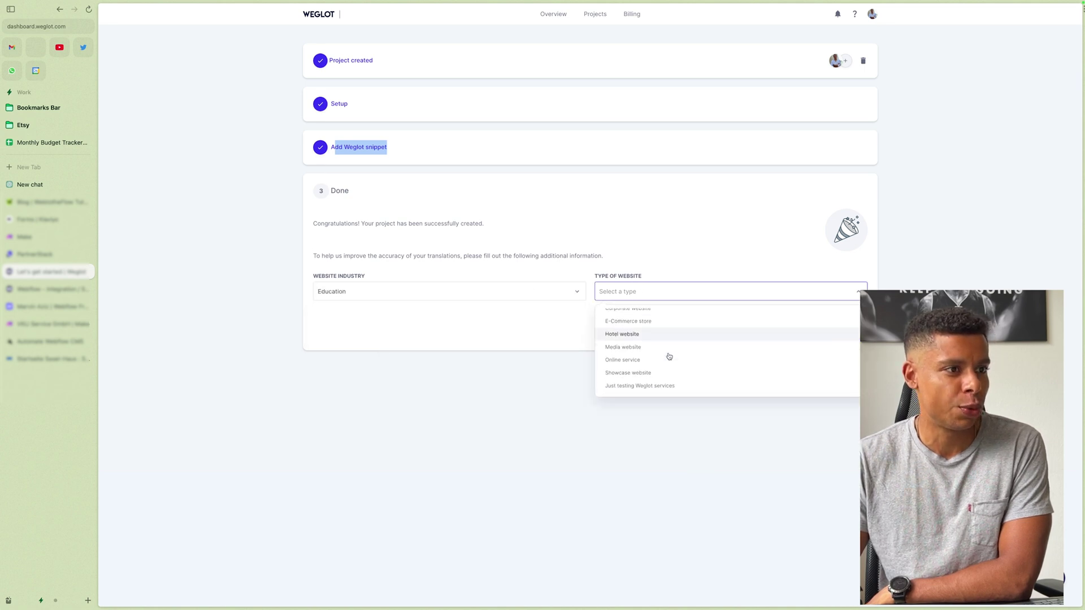
scroll(650, 339, "up", 1)
left_click(630, 316)
left_click(823, 331)
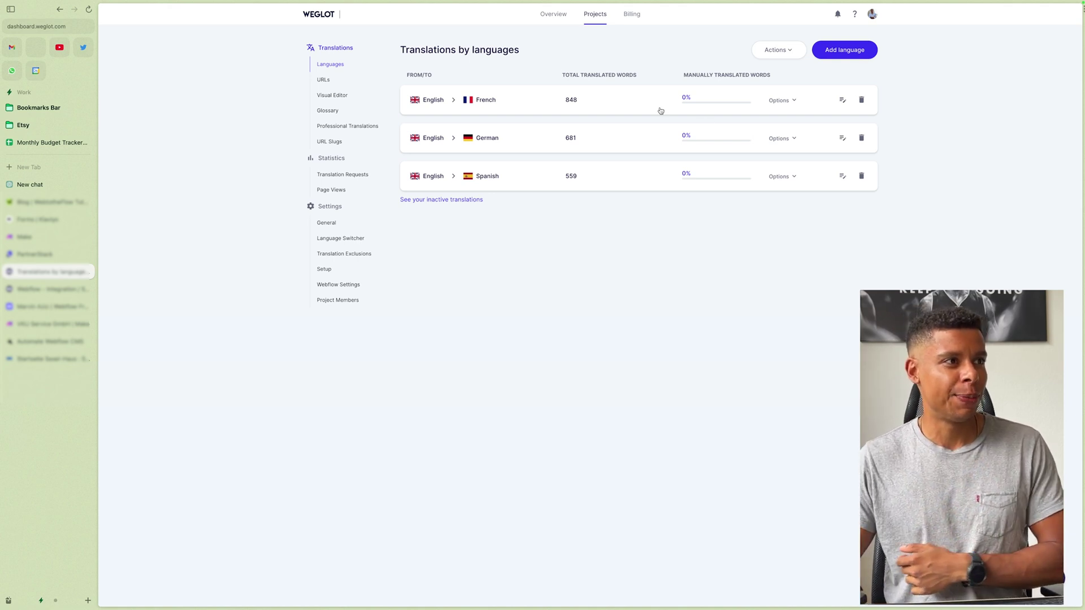
Set the tone of the French and German translations to Less formal
left_click(788, 101)
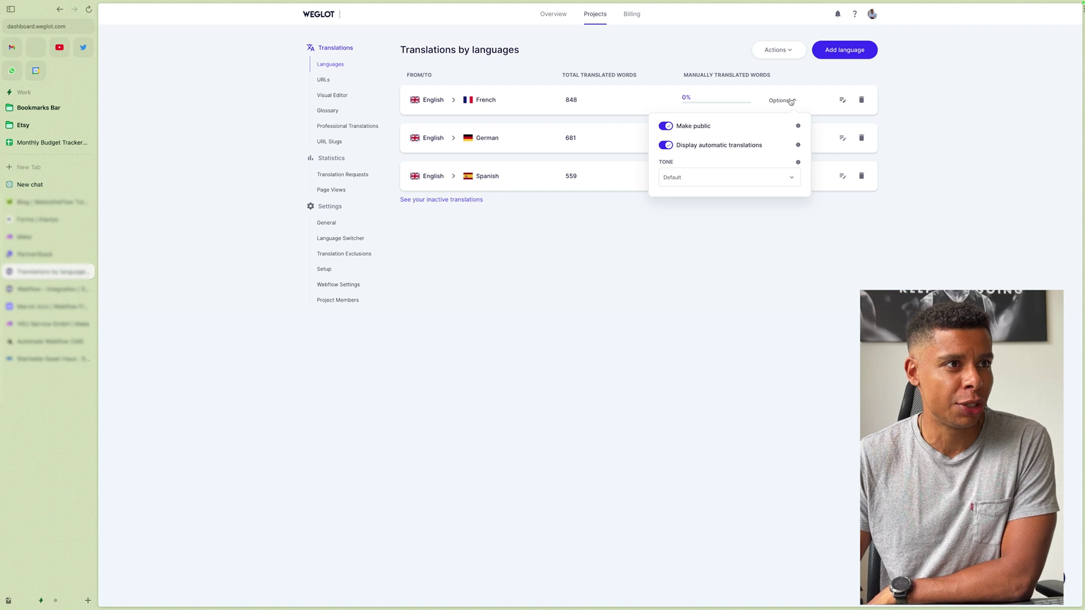
left_click(727, 178)
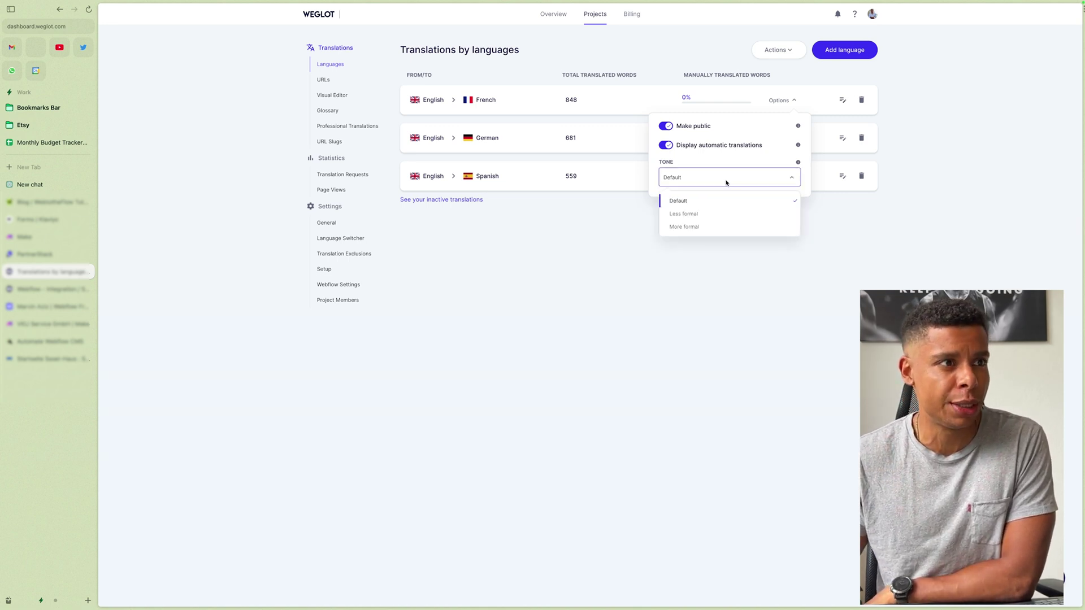
left_click(691, 216)
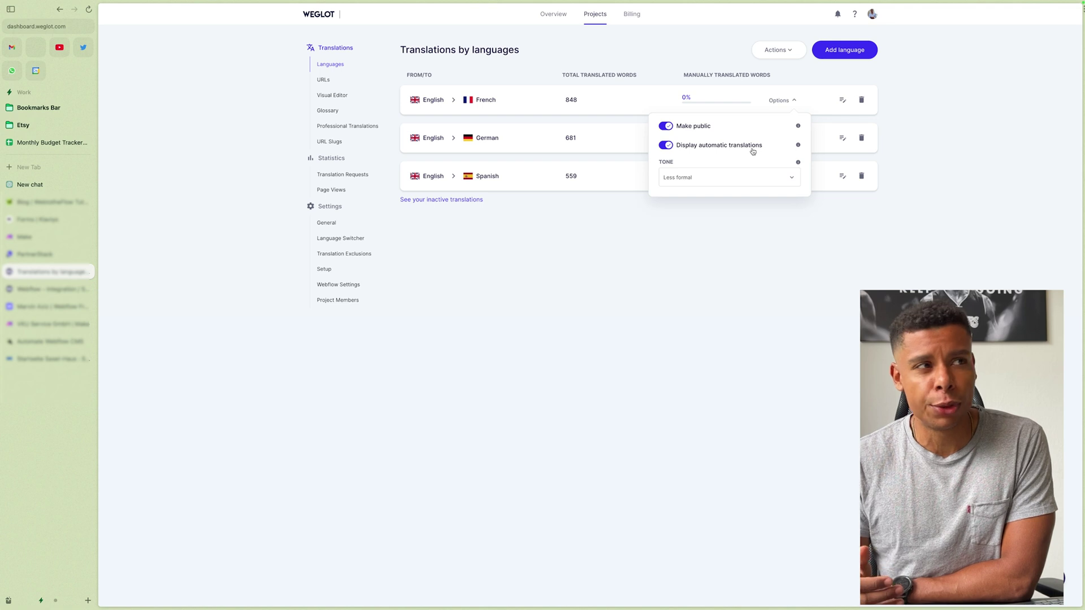
left_click(690, 265)
left_click(783, 138)
left_click(711, 218)
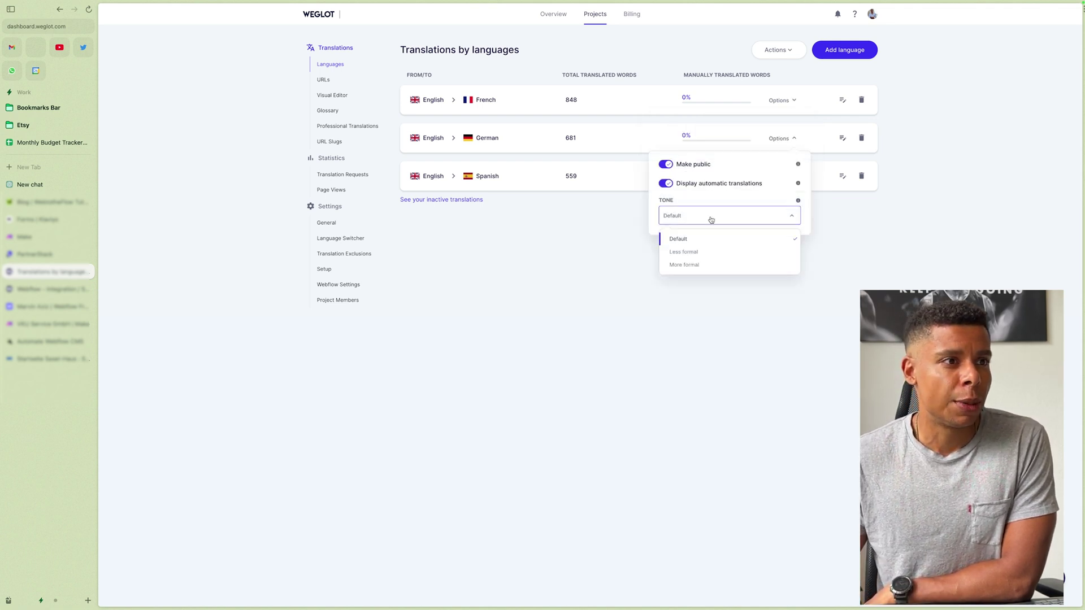
left_click(696, 253)
left_click(828, 266)
Keep the Spanish translation tone on Default and open the English-to-French list
left_click(792, 177)
left_click(763, 252)
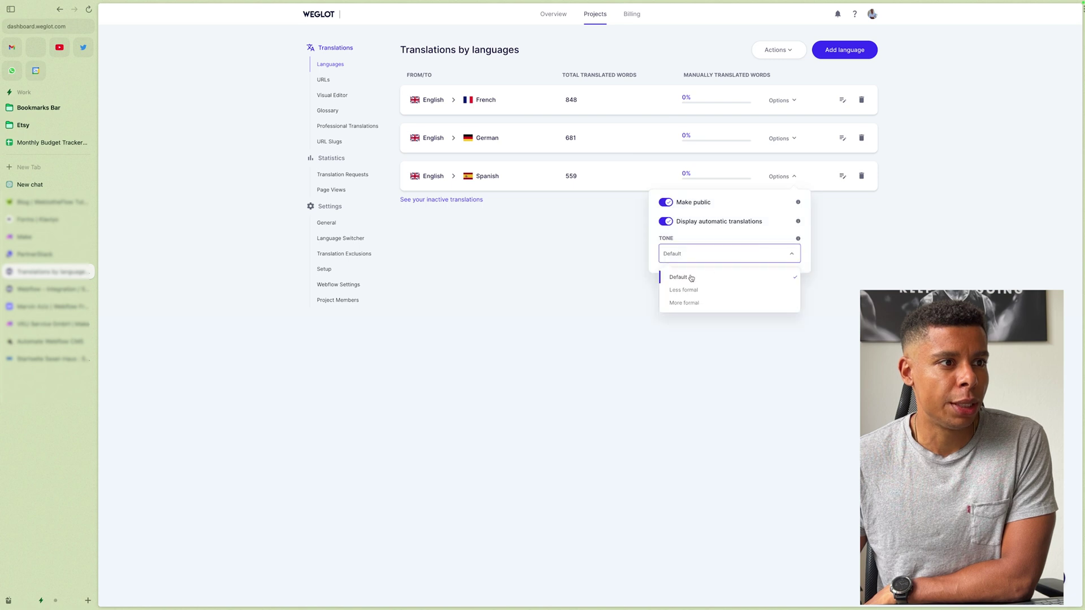
left_click(690, 277)
left_click(970, 254)
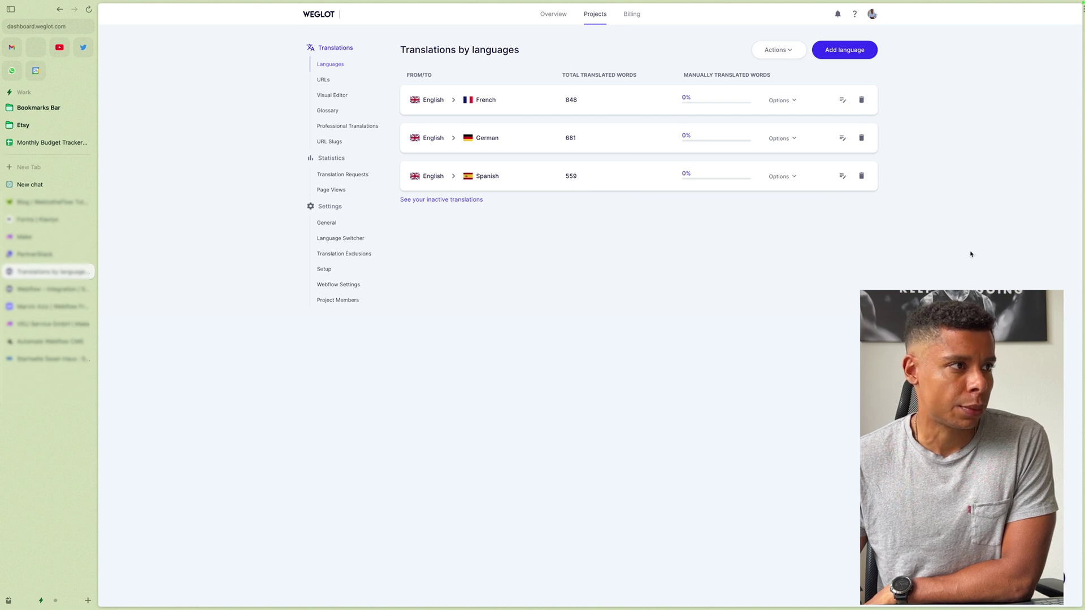
left_click(445, 106)
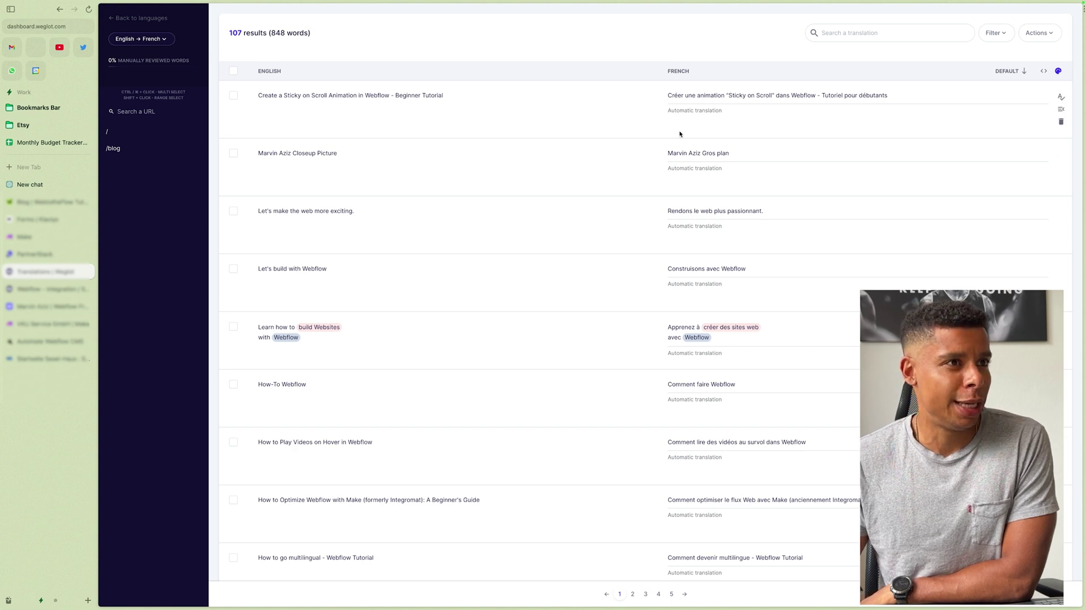
Save the first row's French Sticky on Scroll title as a manually edited translation
scroll(750, 202, "down", 6)
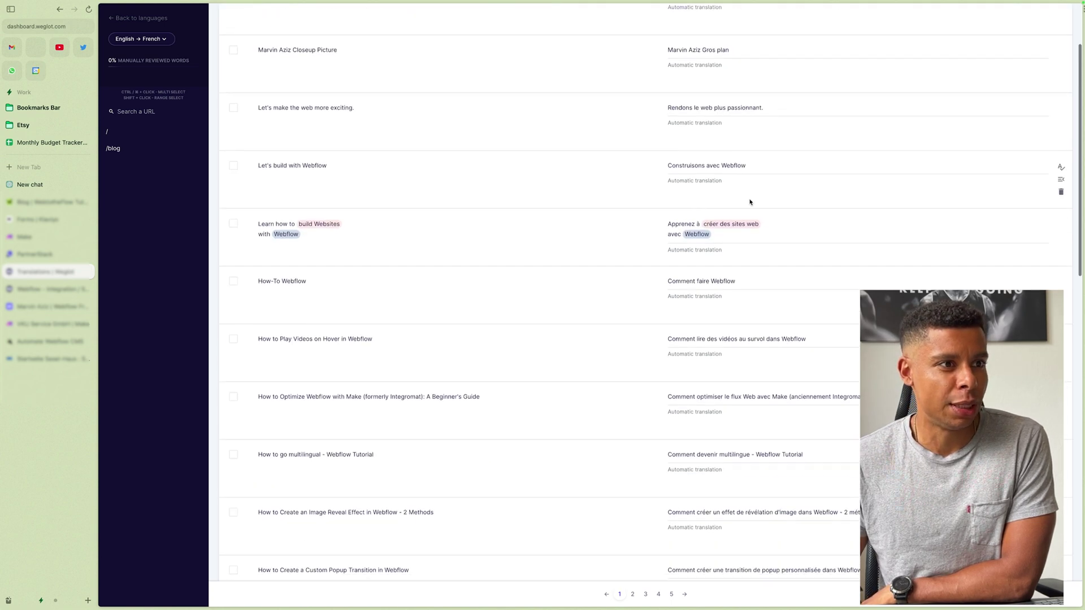
scroll(750, 202, "up", 7)
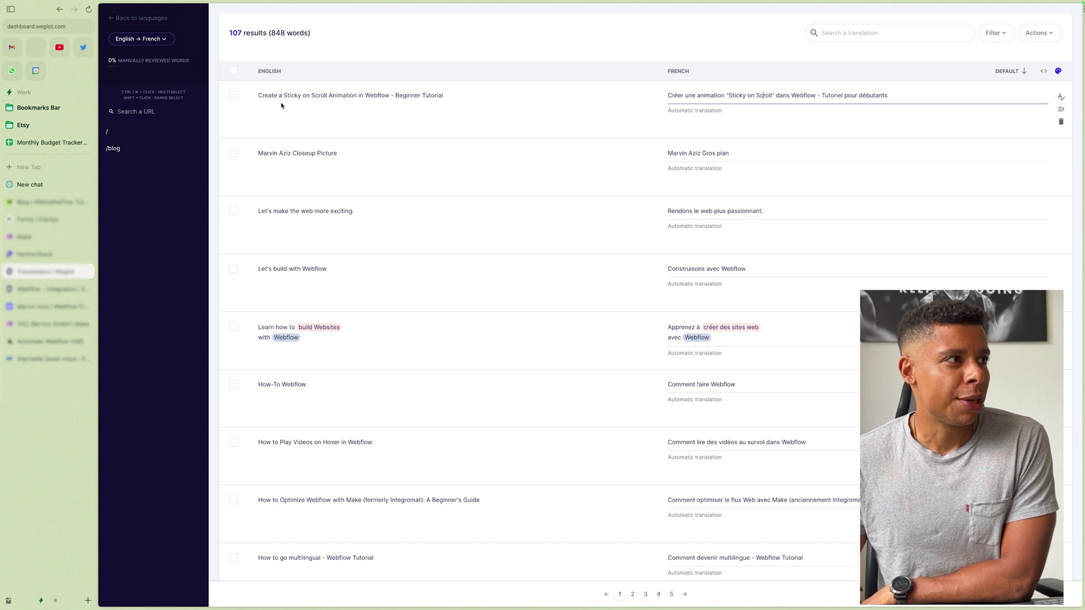
left_click_drag(271, 91, 402, 107)
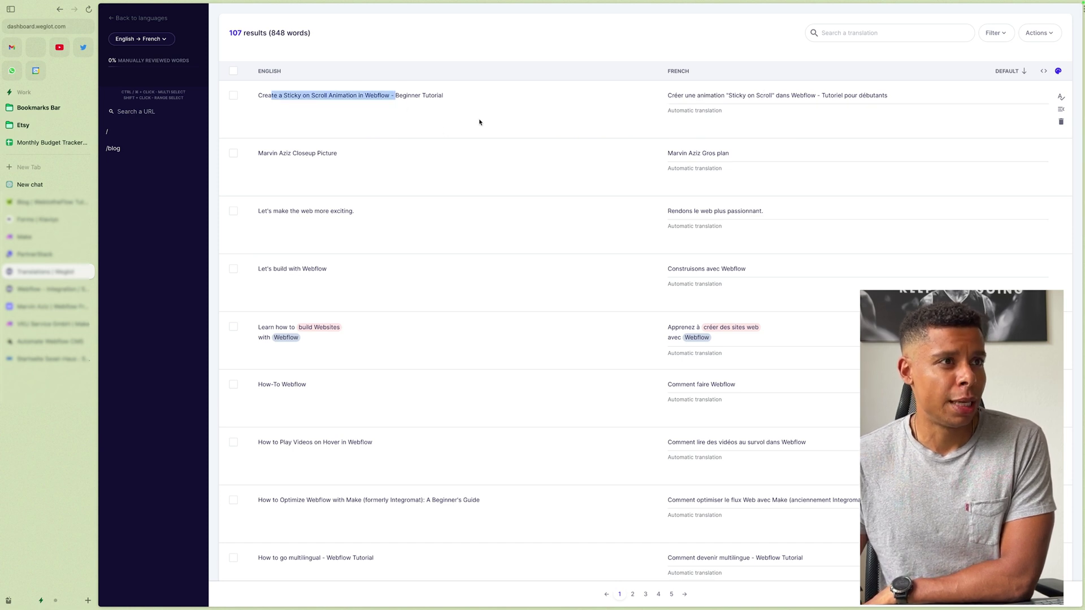
left_click(746, 96)
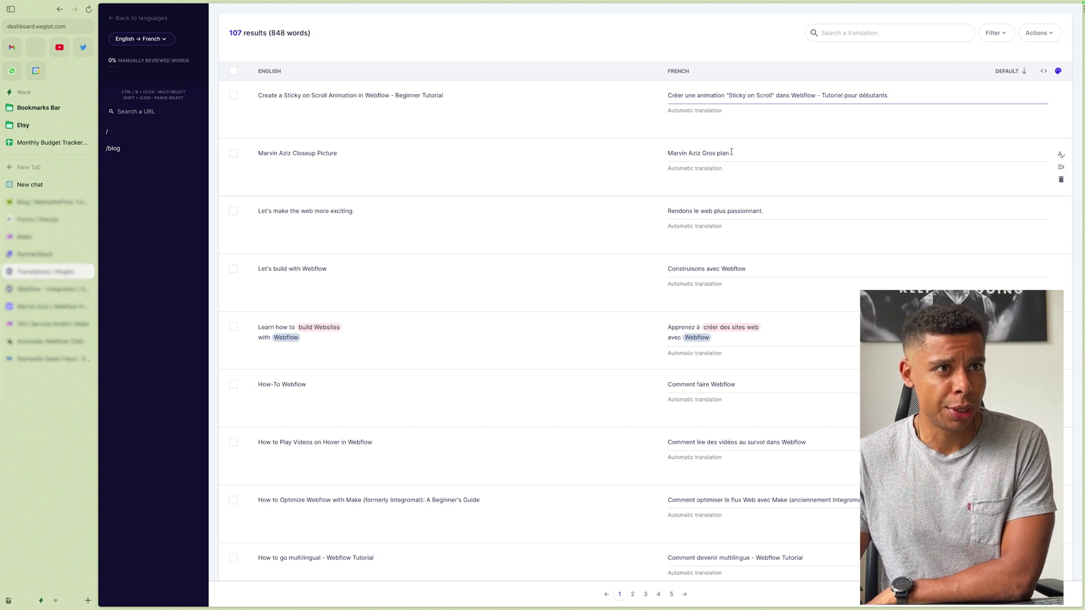
left_click(898, 96)
type("fran")
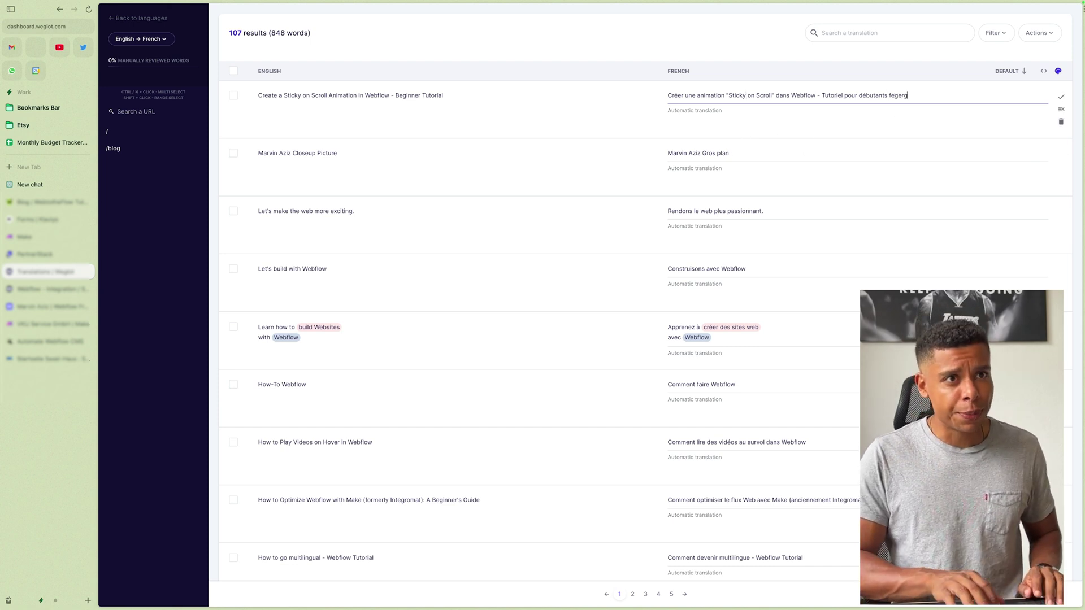
key("BackSpace")
key("BackSpace")
key("BackSpace")
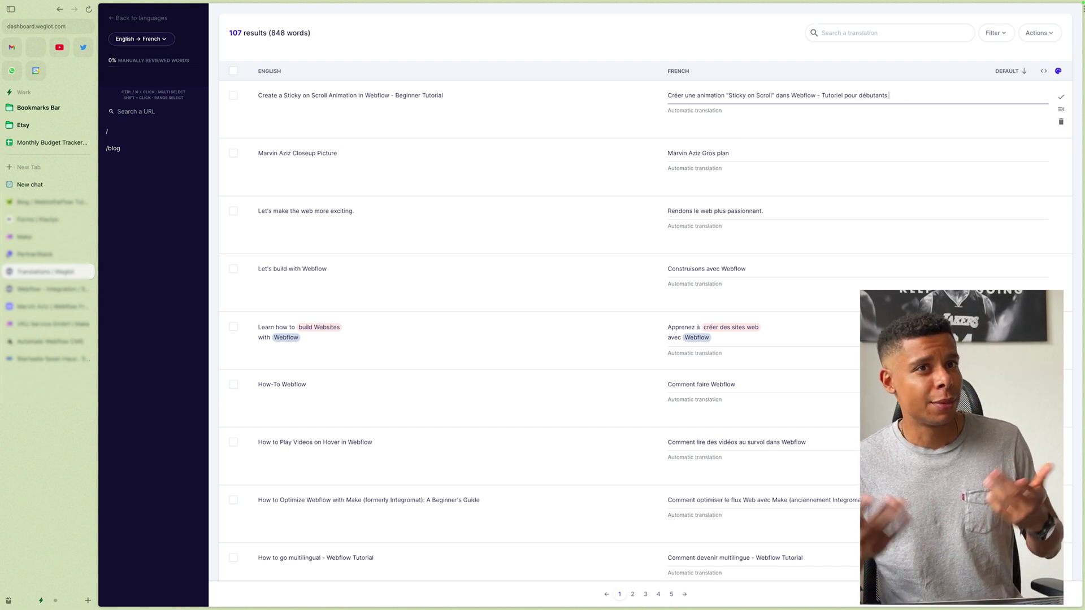
left_click(1059, 96)
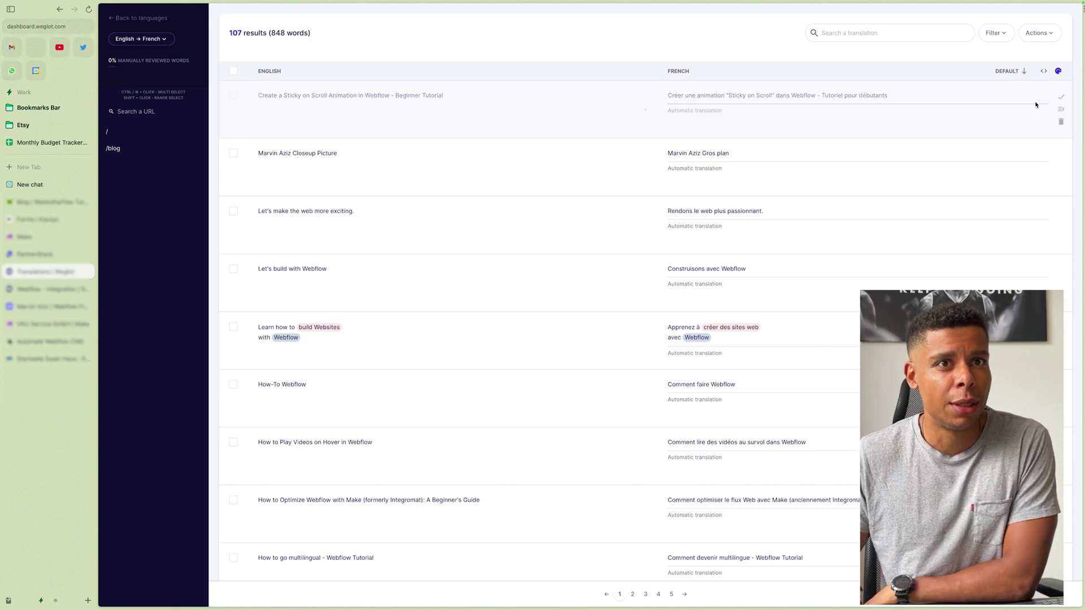
left_click(111, 18)
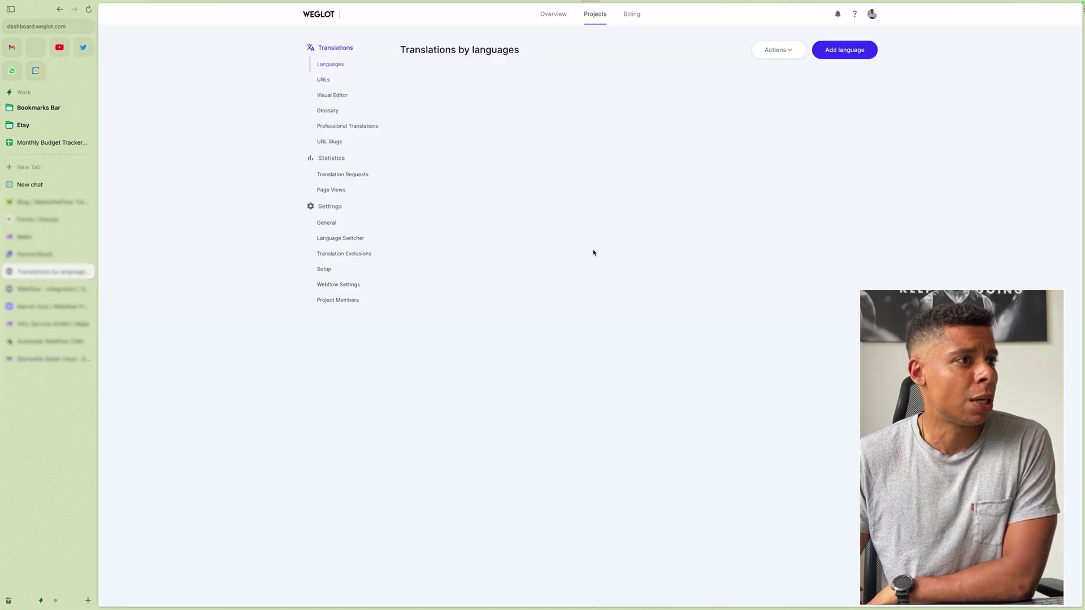
In the Visual Editor on the live site, confirm the intro paragraph's German translation
left_click(320, 80)
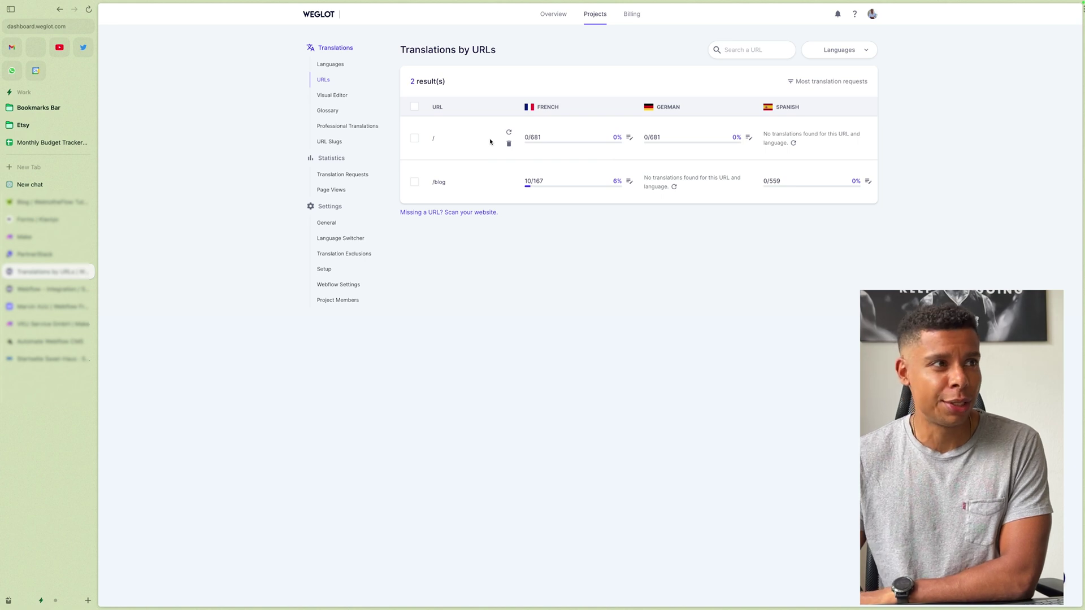
left_click(337, 96)
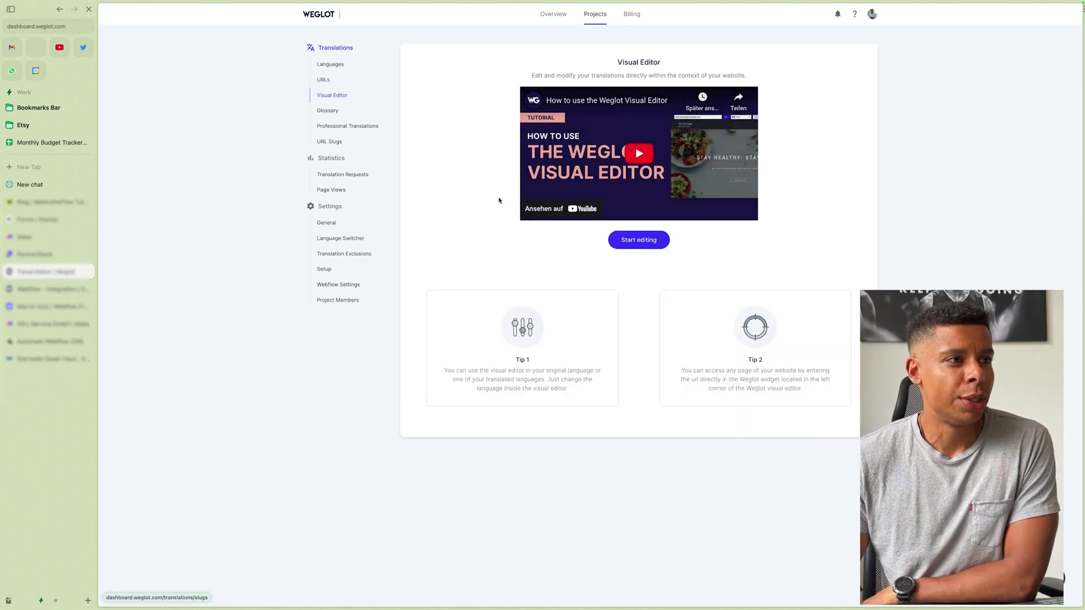
left_click(650, 244)
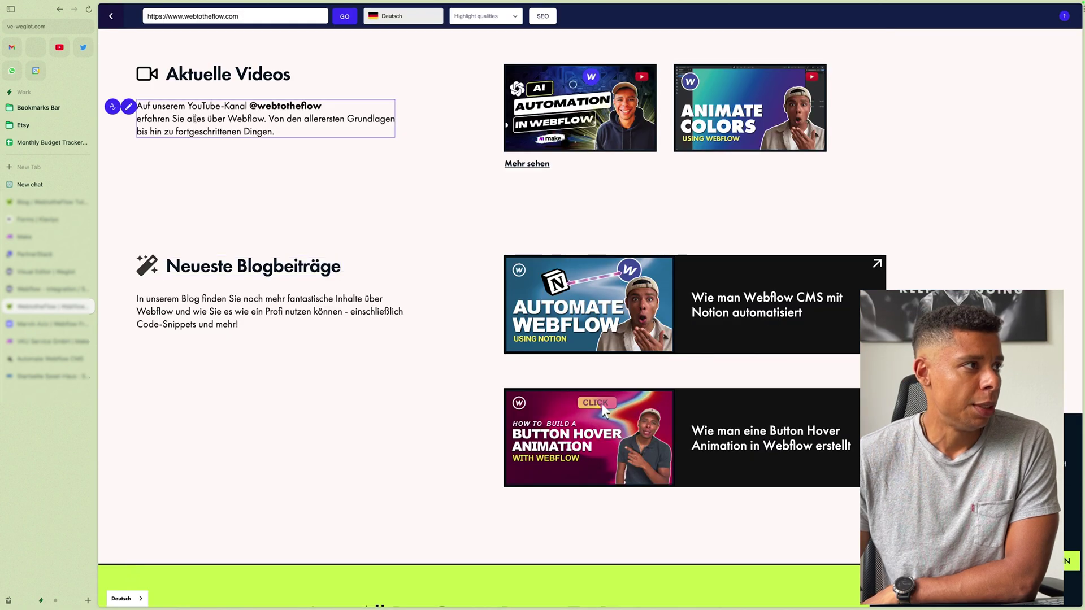
left_click(129, 106)
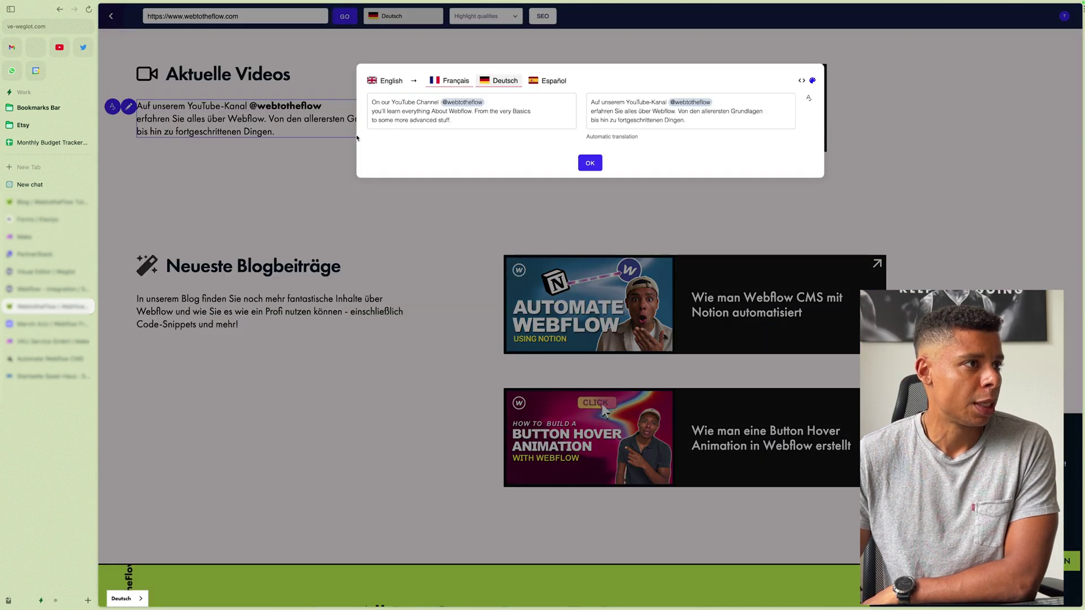
key("super+a")
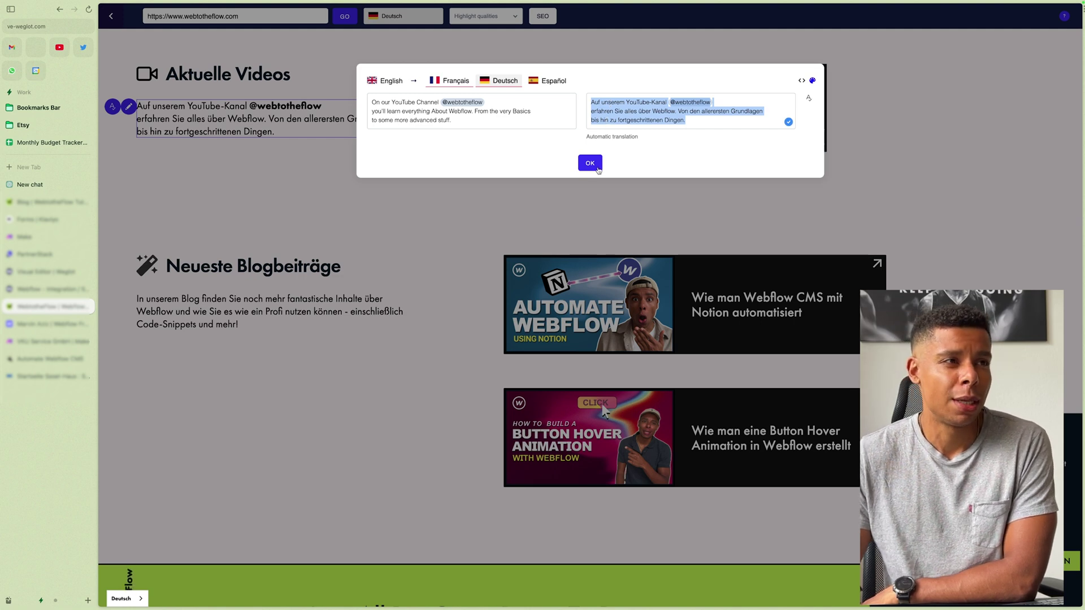
left_click(596, 166)
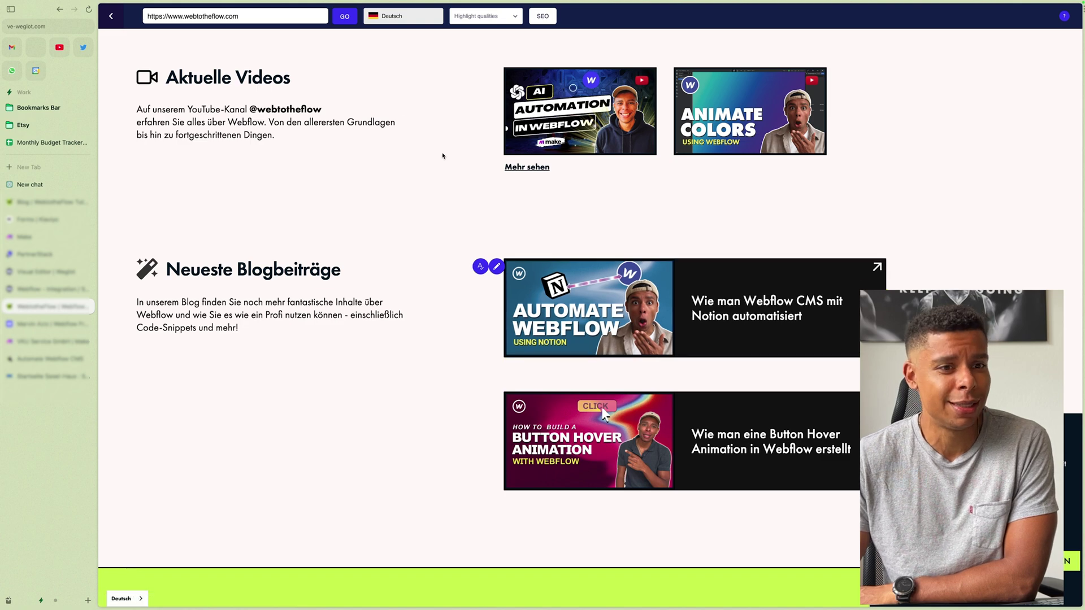
scroll(444, 158, "up", 10)
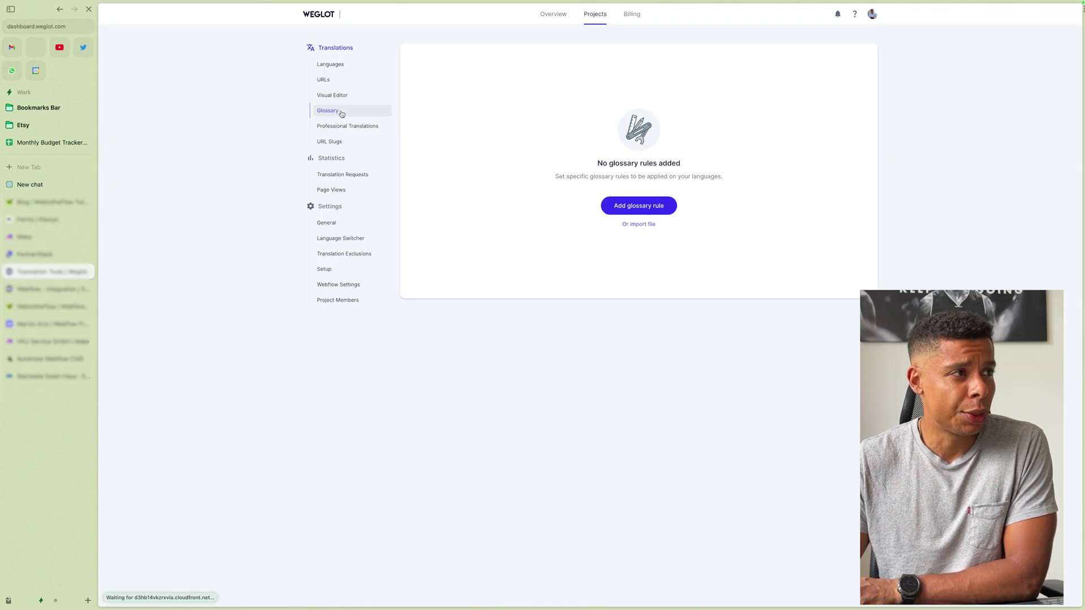
Start a new glossary rule with Clonable as the source word
left_click(605, 206)
left_click(569, 265)
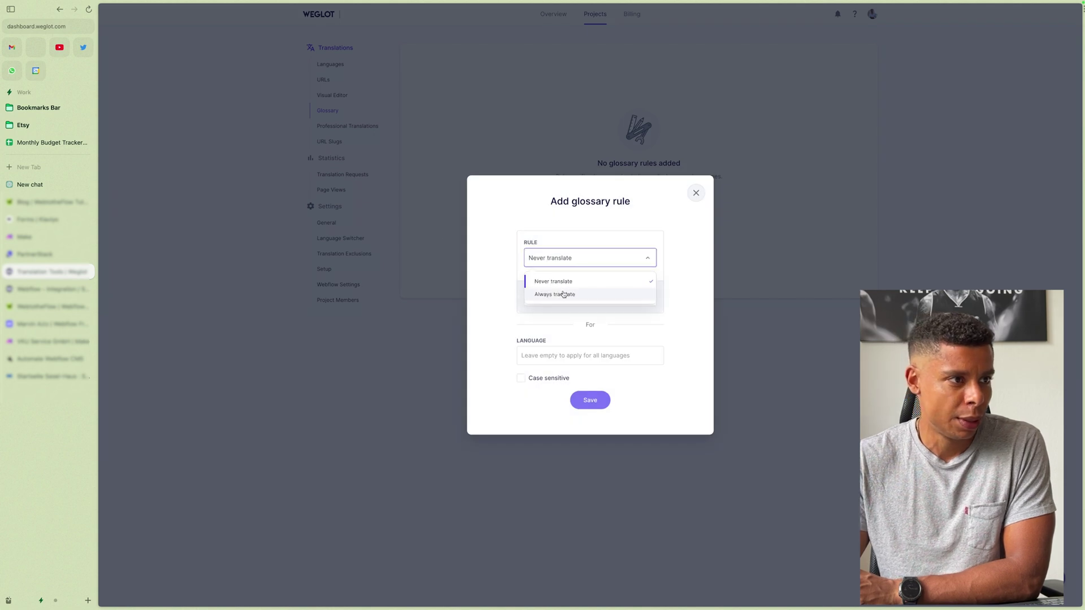
left_click(559, 295)
left_click(550, 274)
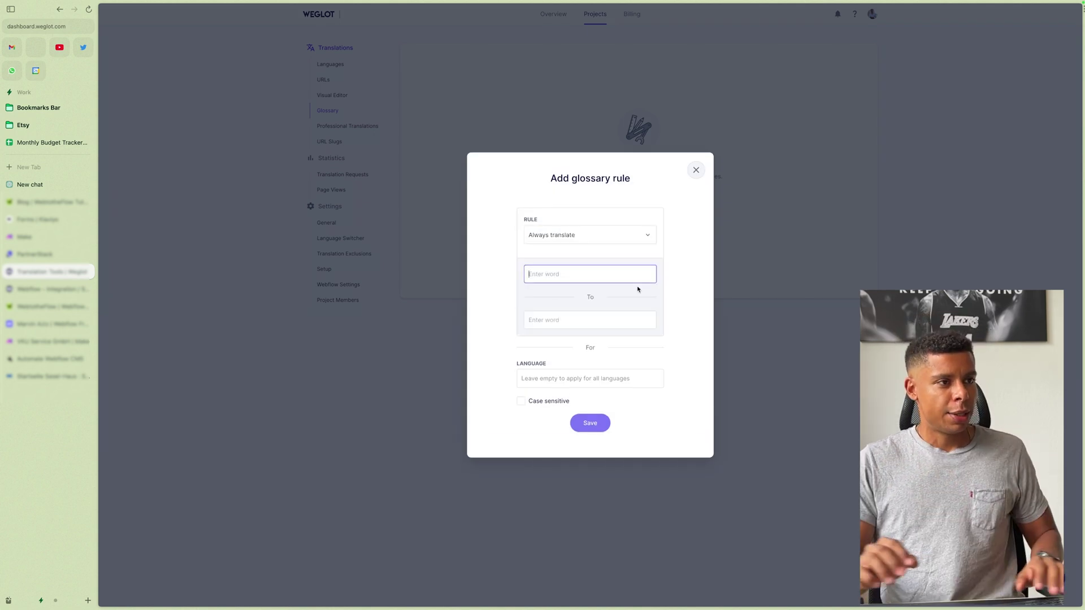
type("Clone")
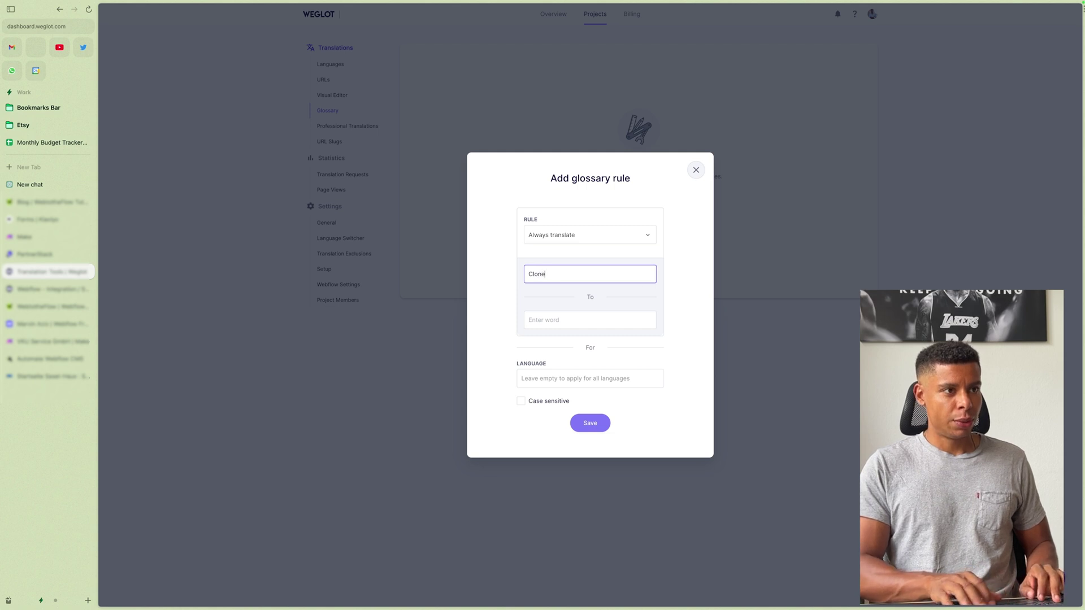
key("BackSpace")
type("a")
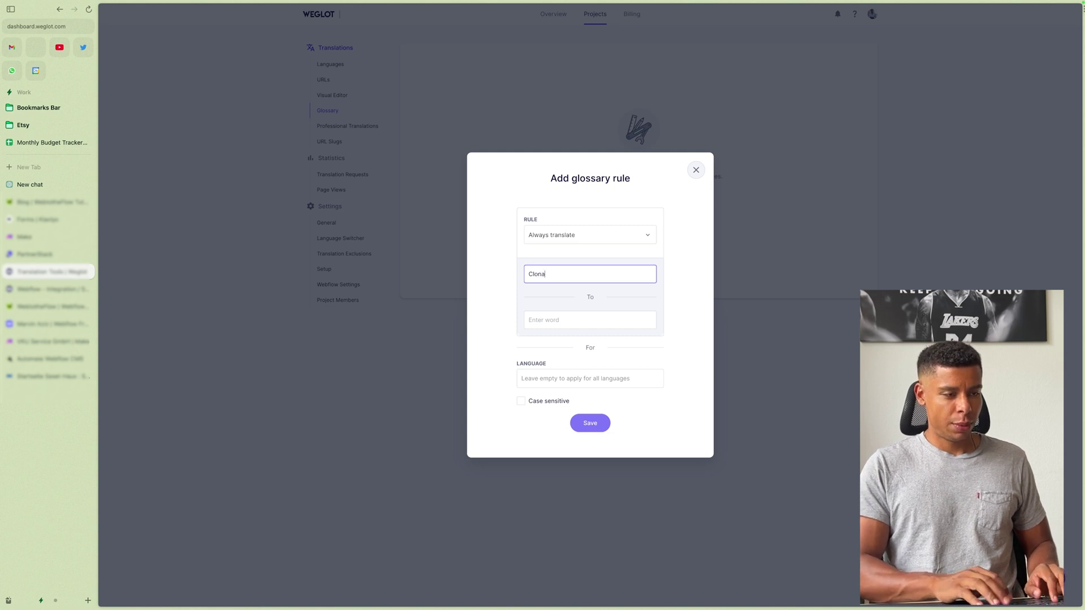
type("ble")
key("Tab")
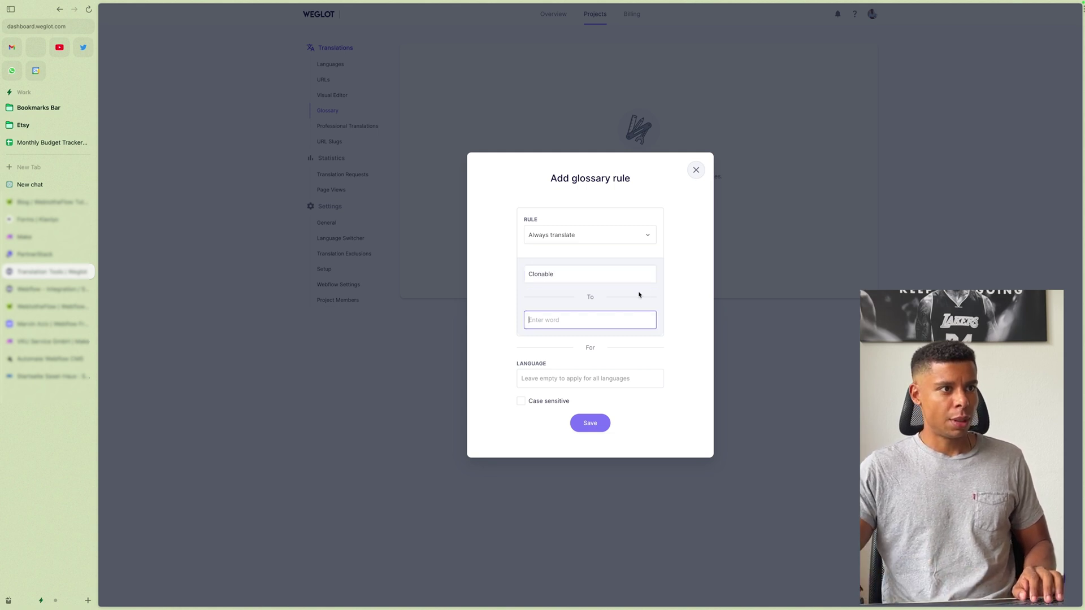
Set the rule to Never translate for French, German and Spanish, and save it
left_click(604, 235)
left_click(563, 270)
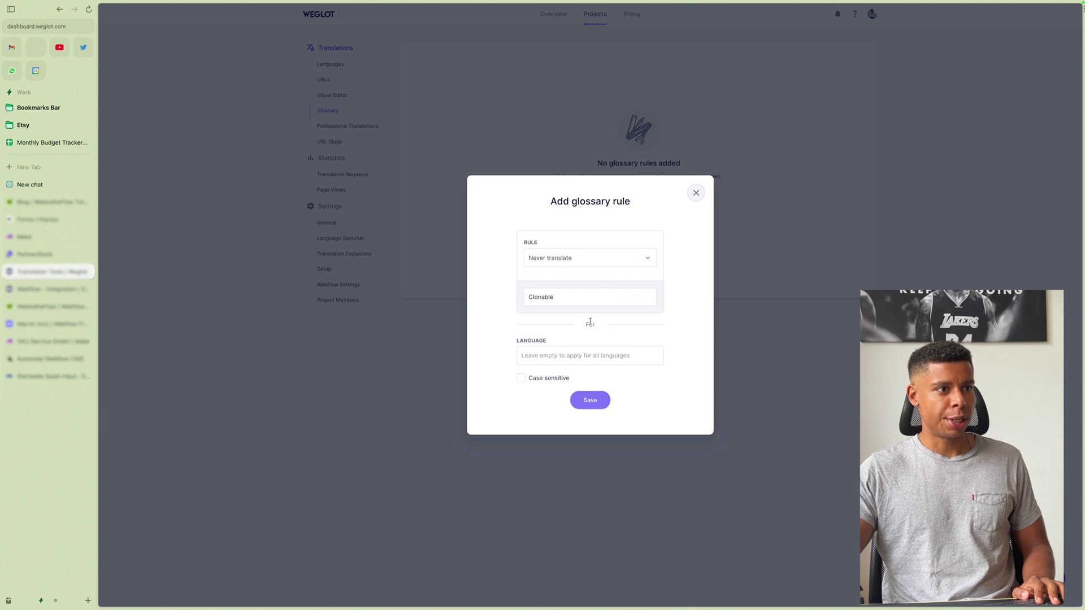
left_click(565, 355)
left_click(536, 378)
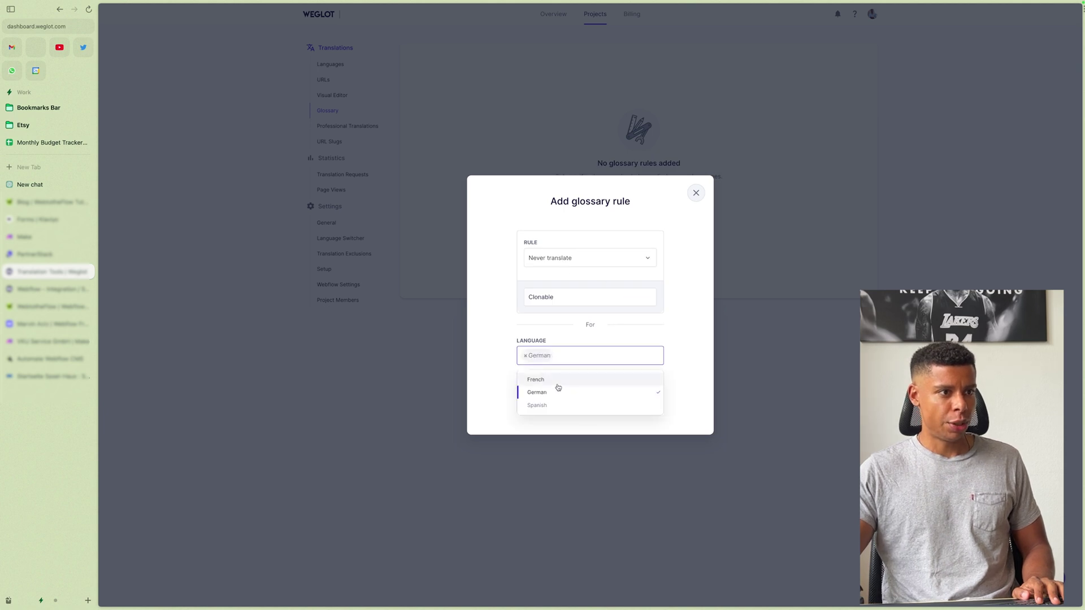
left_click(557, 386)
left_click(597, 355)
left_click(560, 408)
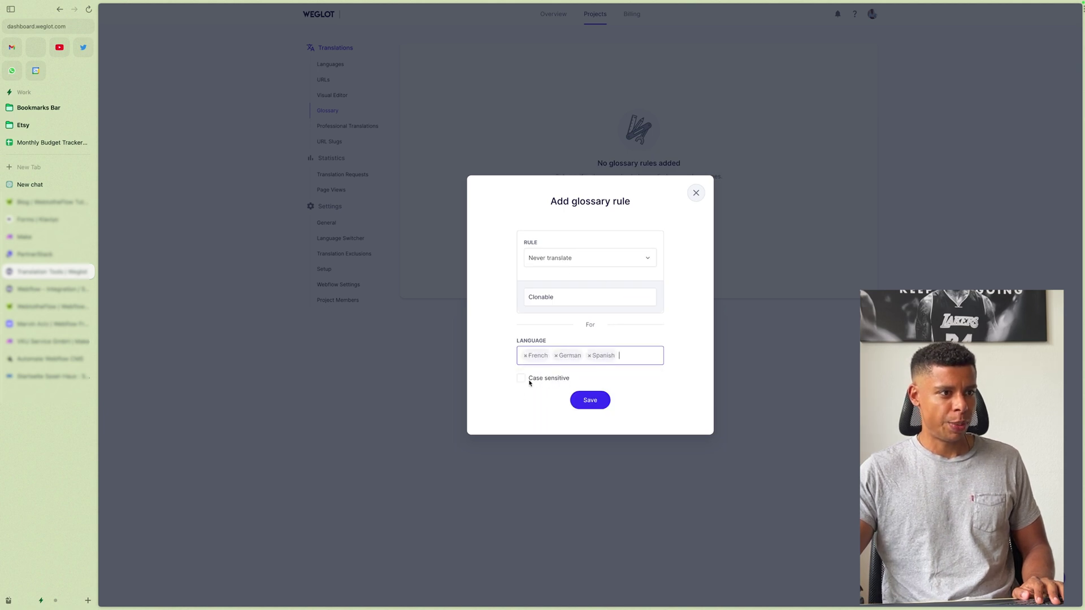
left_click(590, 400)
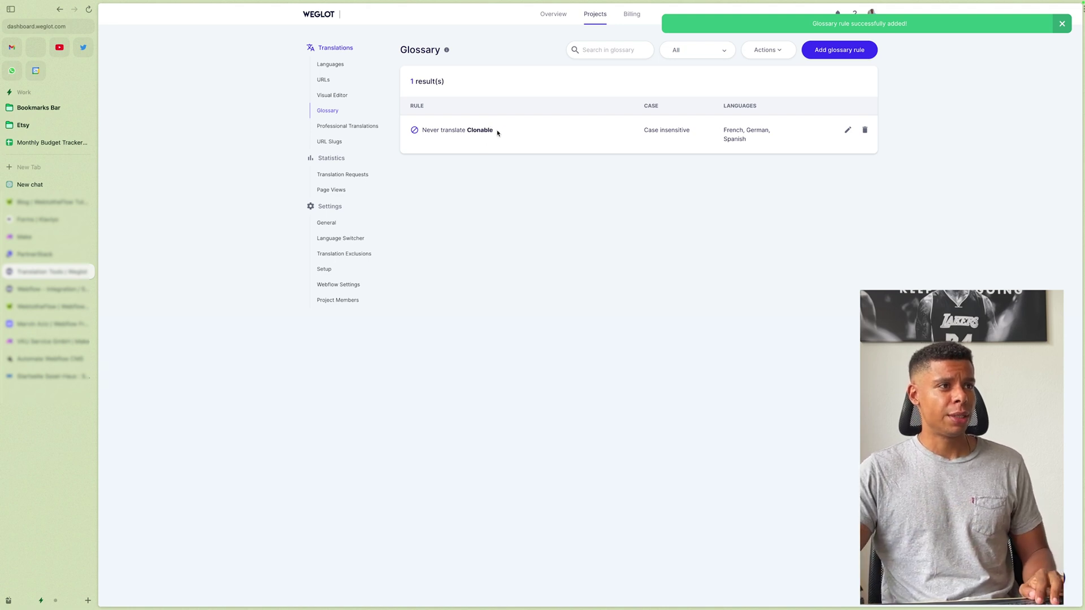
left_click_drag(496, 132, 506, 293)
left_click(356, 126)
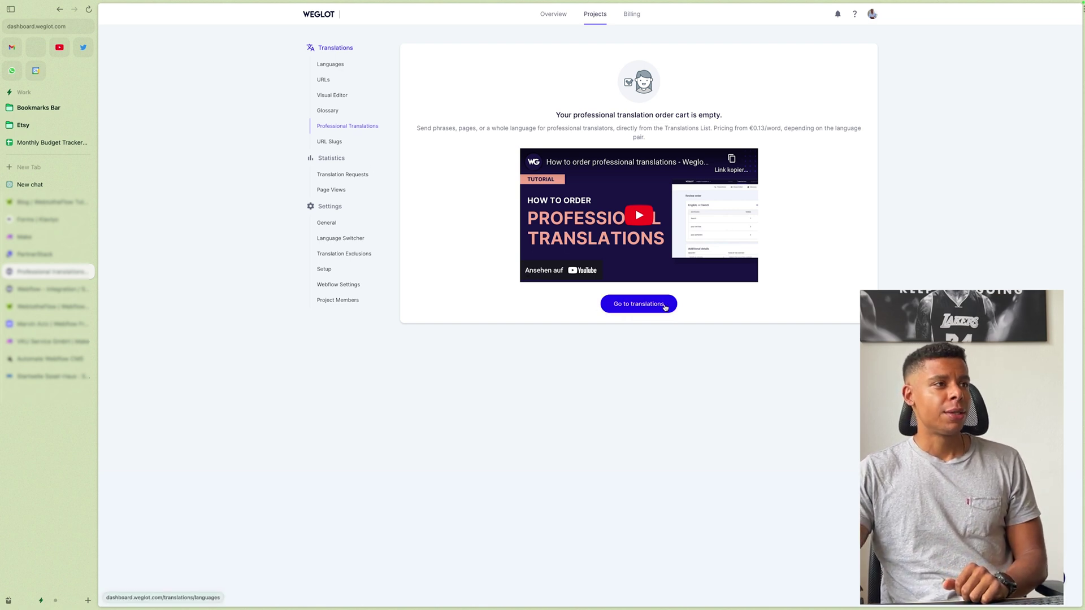
Add five French blog-title rows, including Image Reveal Effect and Custom Popup Transition, to the cart
left_click(638, 304)
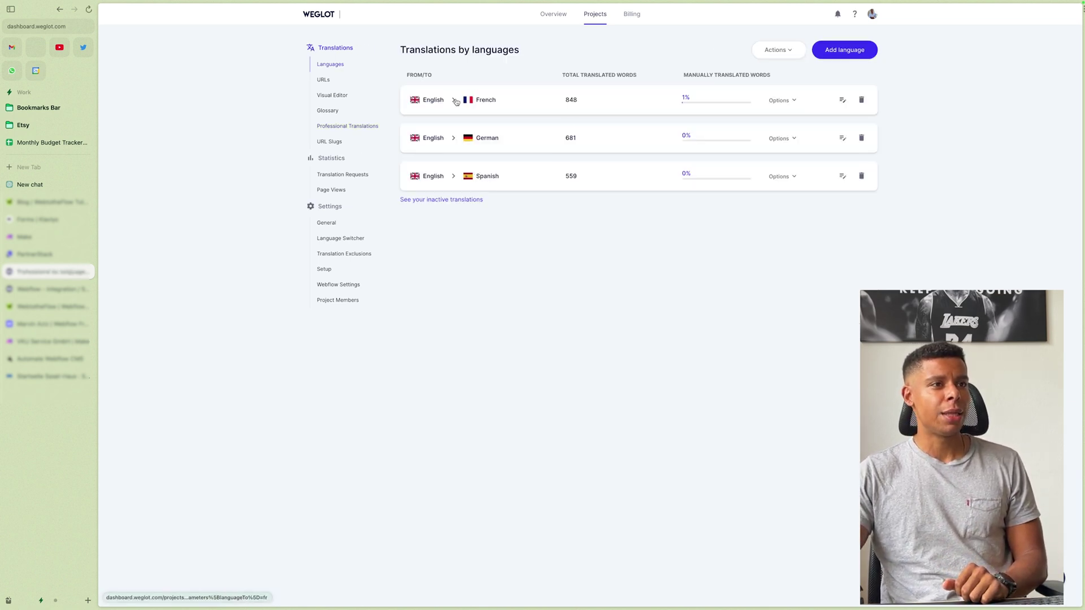
left_click(456, 102)
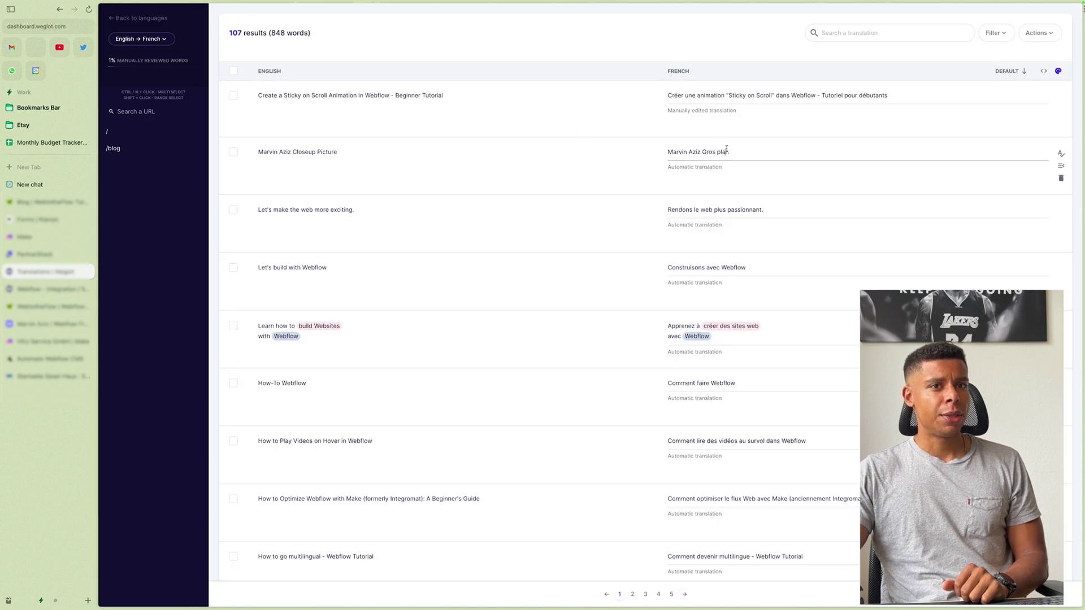
scroll(260, 300, "down", 3)
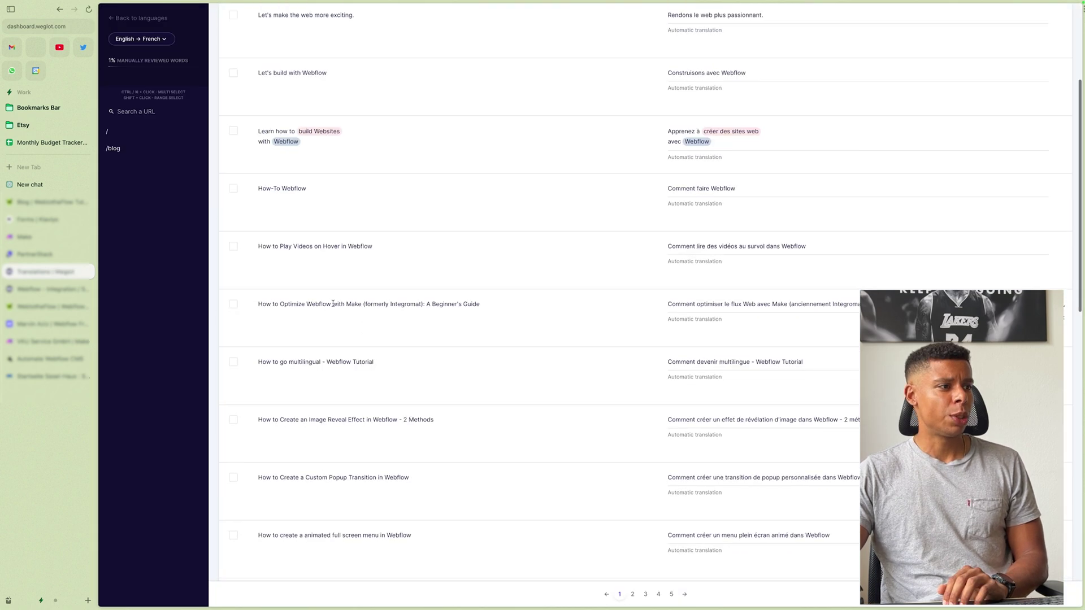
left_click(233, 304)
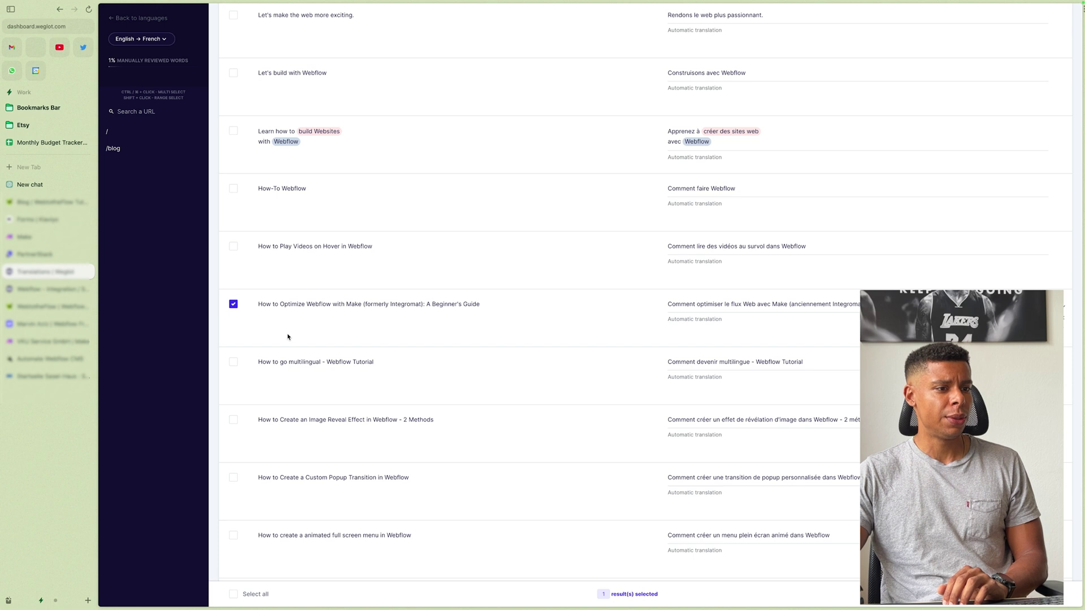
left_click(233, 362)
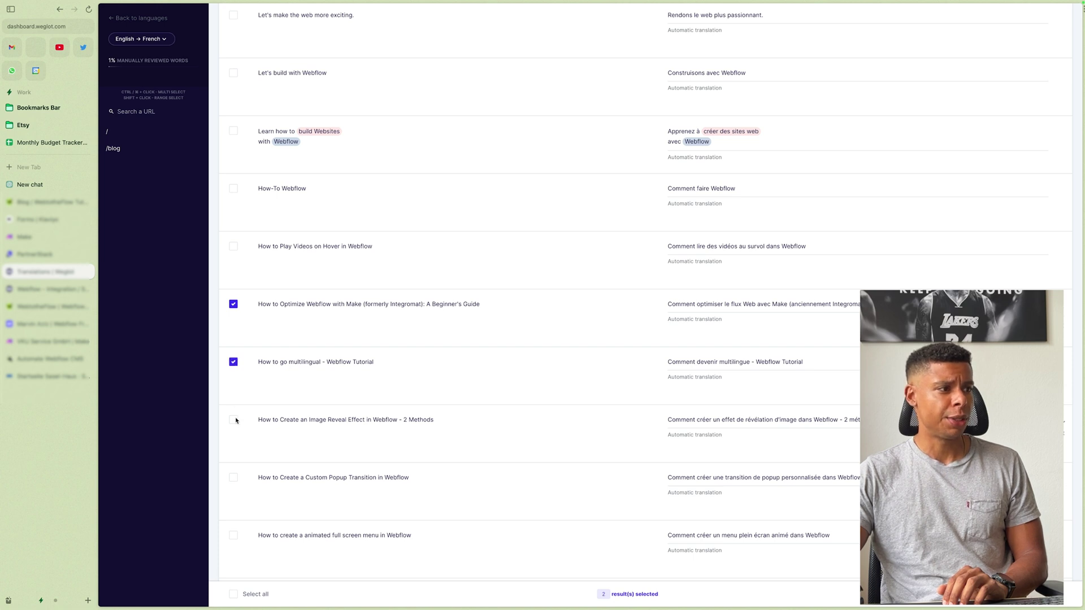
left_click(233, 420)
left_click(233, 478)
scroll(235, 480, "down", 2)
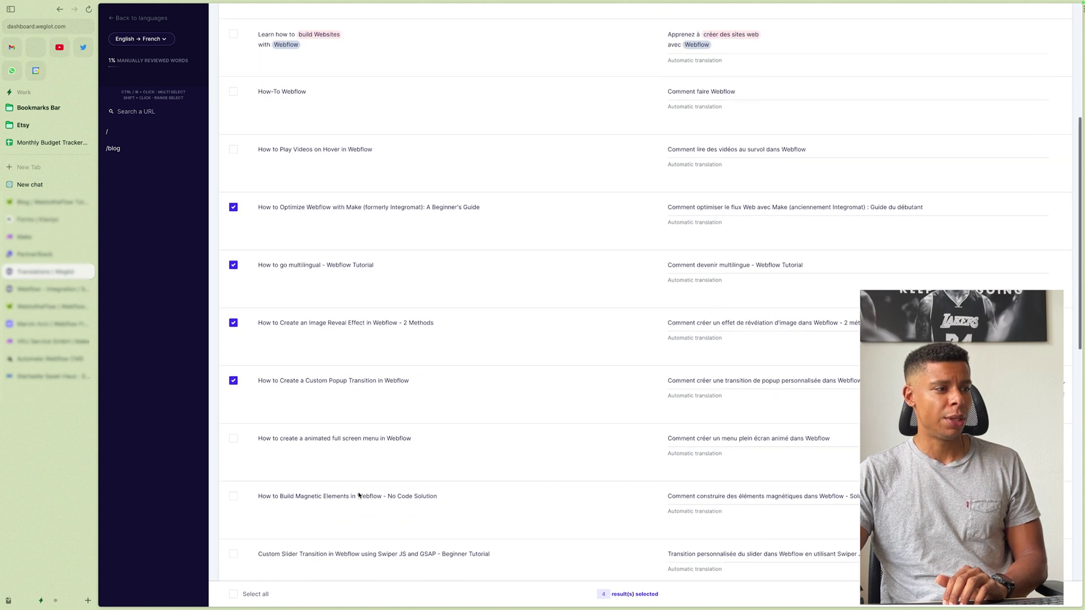
left_click(233, 435)
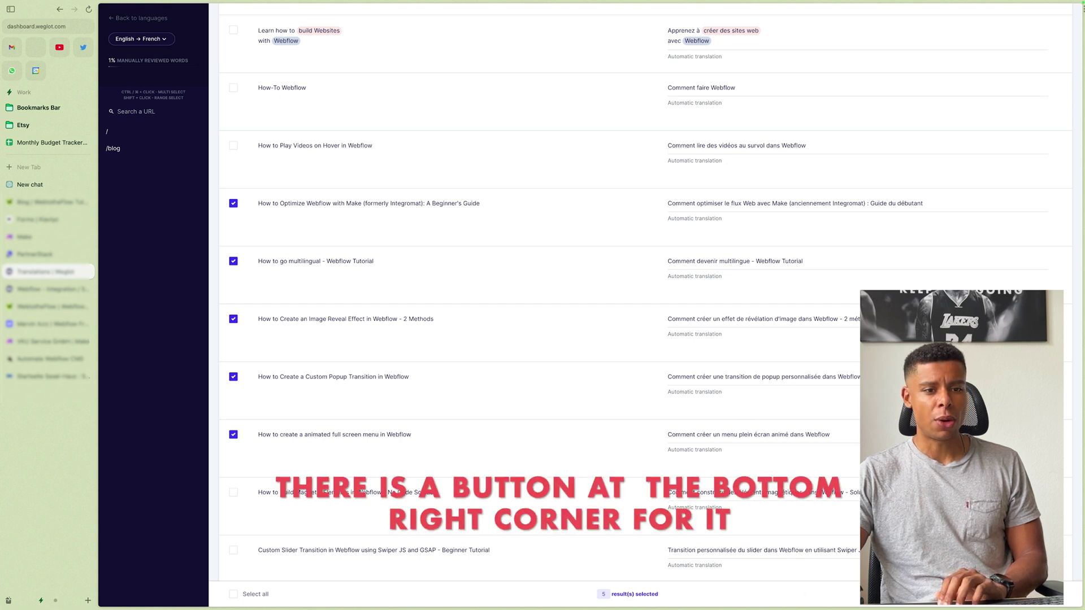
left_click(1011, 594)
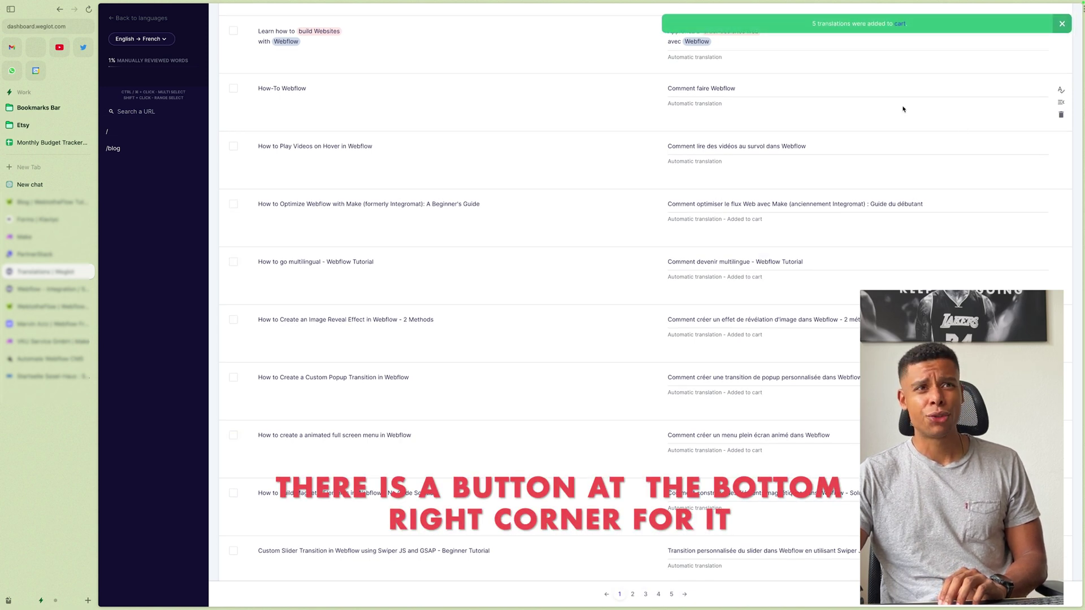
left_click(899, 24)
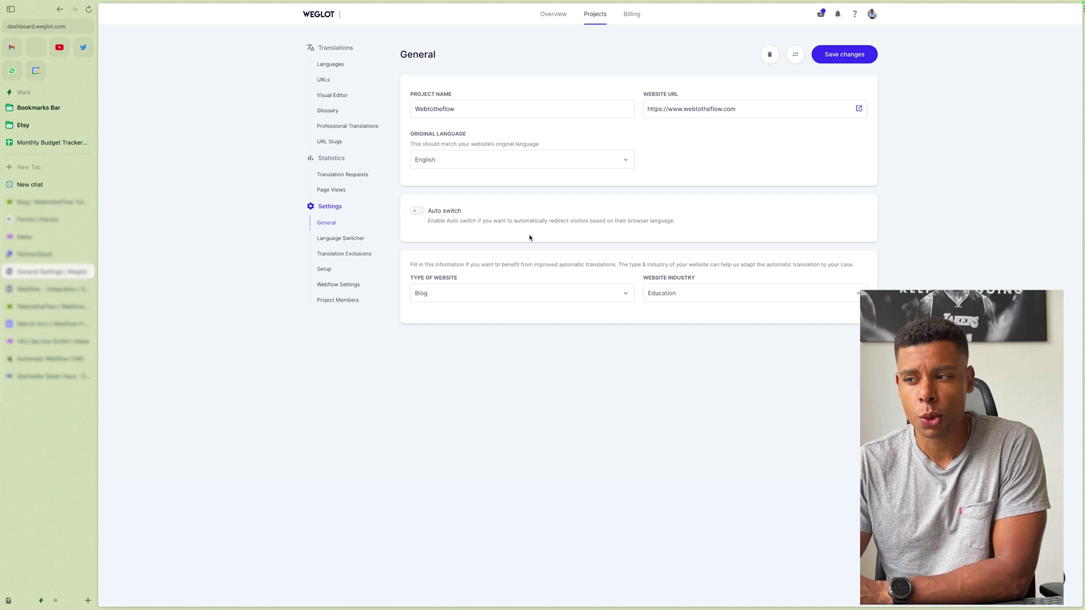
Turn on Auto switch with Original language as fallback and save the general settings
left_click(415, 211)
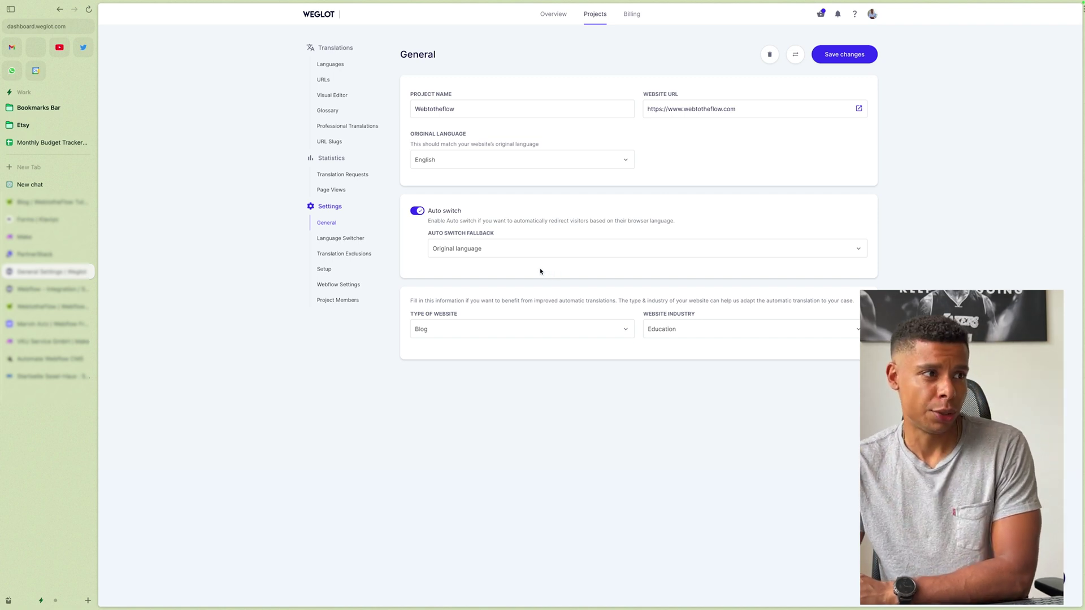
left_click(484, 255)
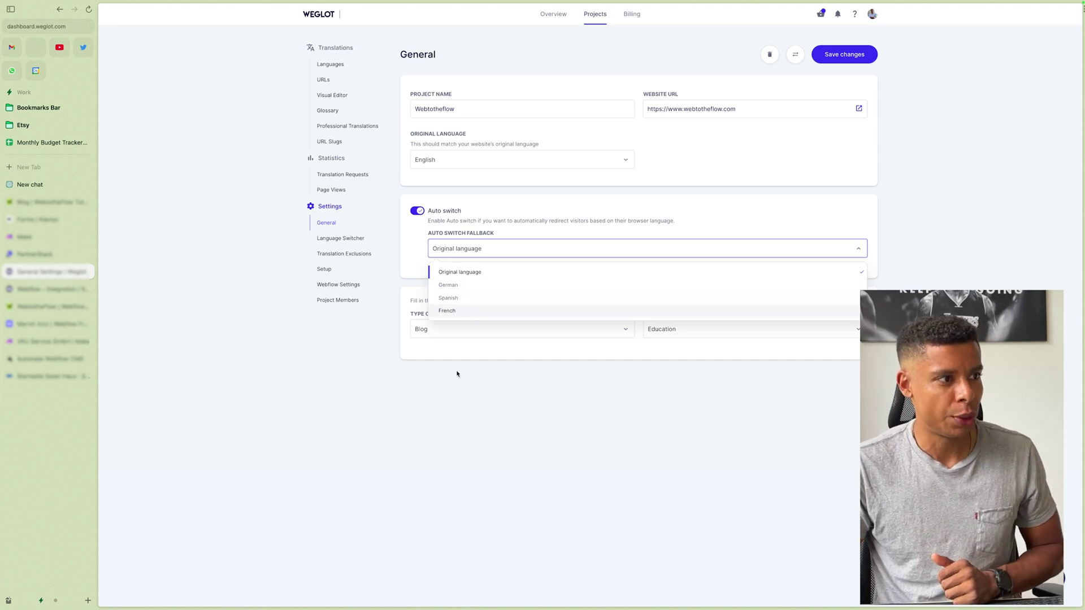
left_click(991, 260)
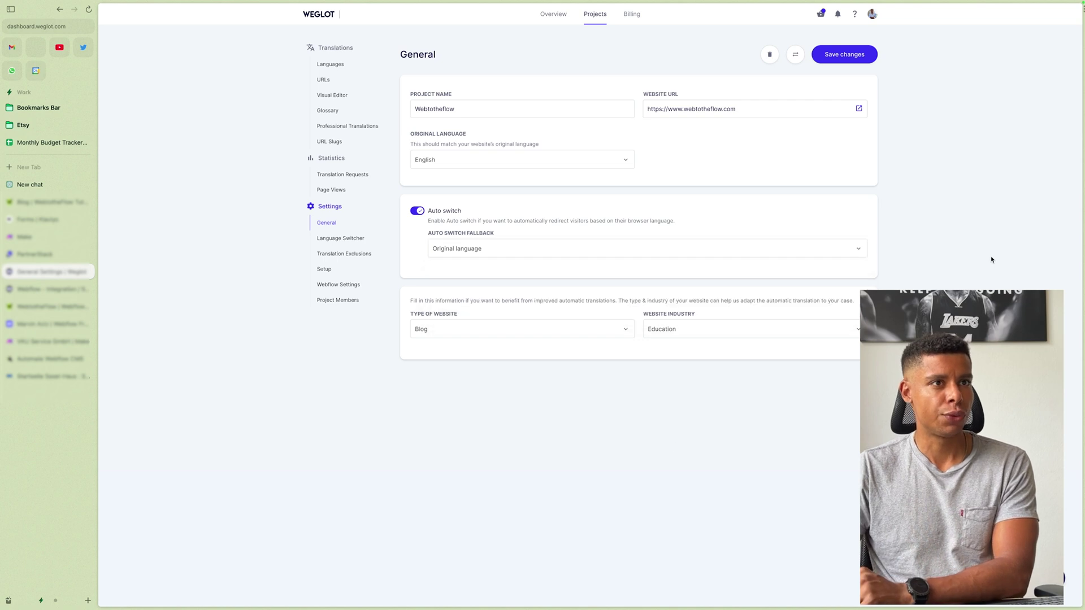
left_click(860, 59)
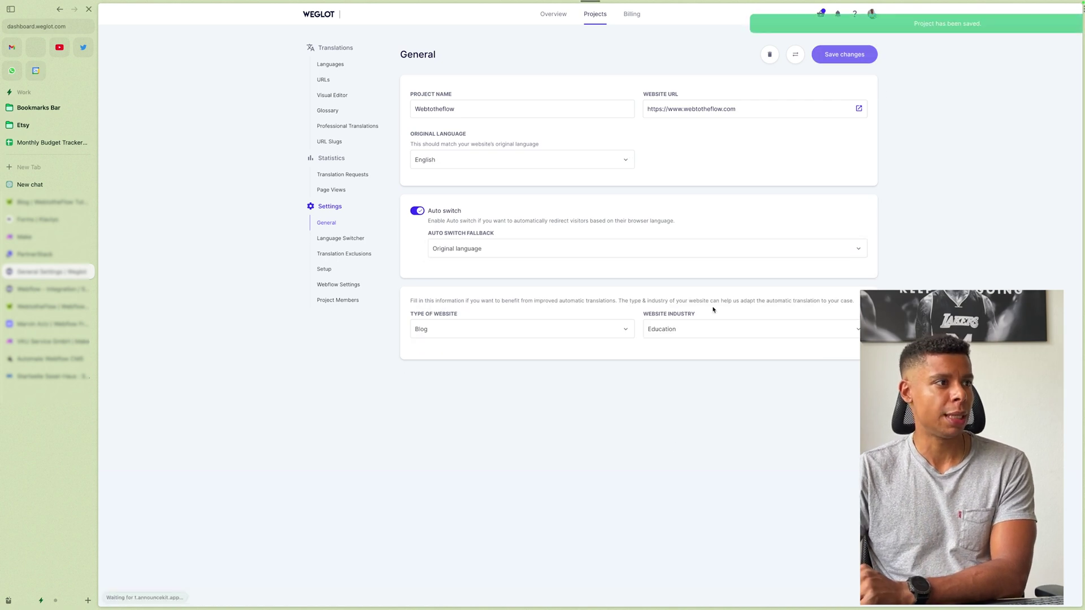
left_click(341, 238)
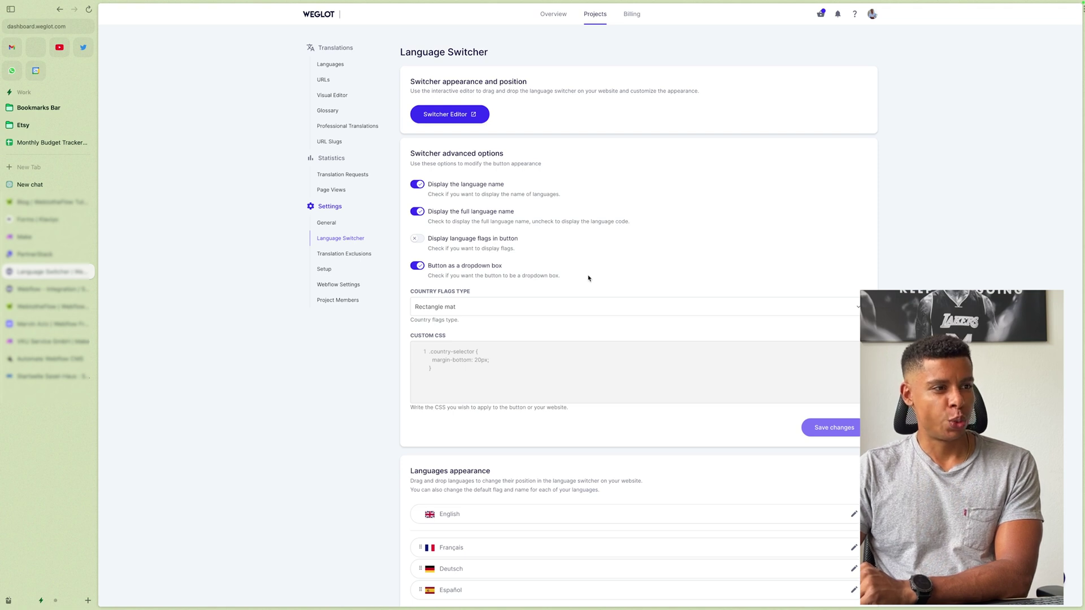
Open the Switcher Editor from the Language Switcher settings
scroll(654, 323, "down", 1)
scroll(653, 323, "up", 1)
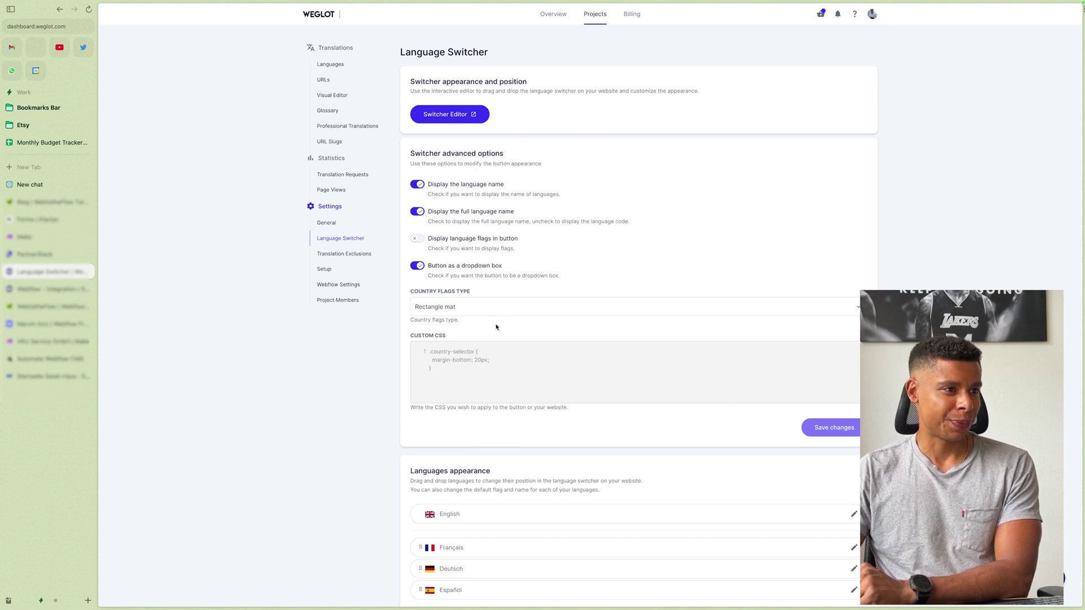
scroll(496, 327, "down", 1)
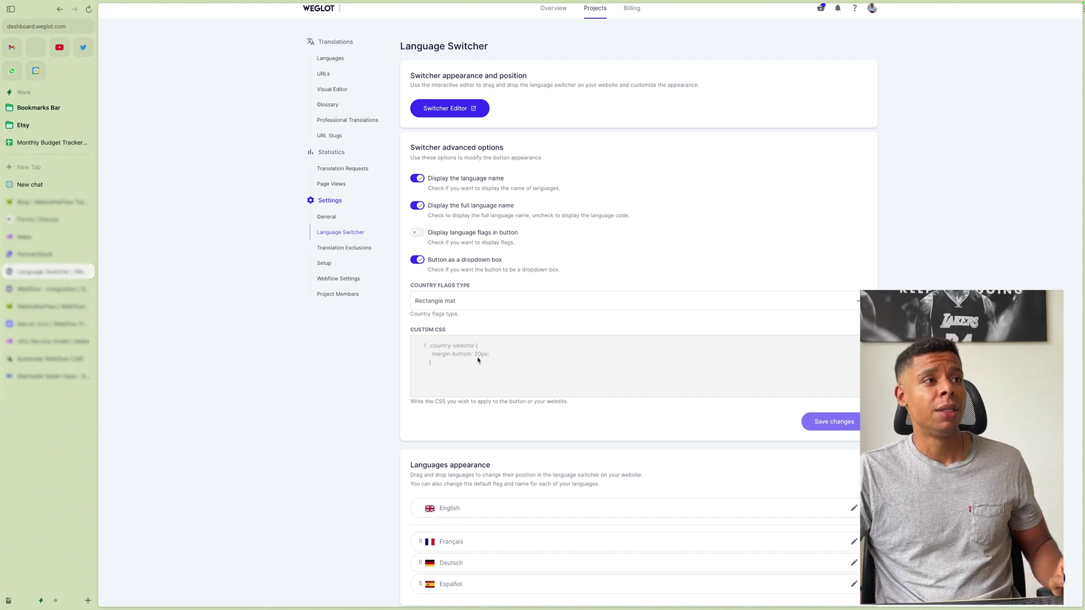
left_click(480, 108)
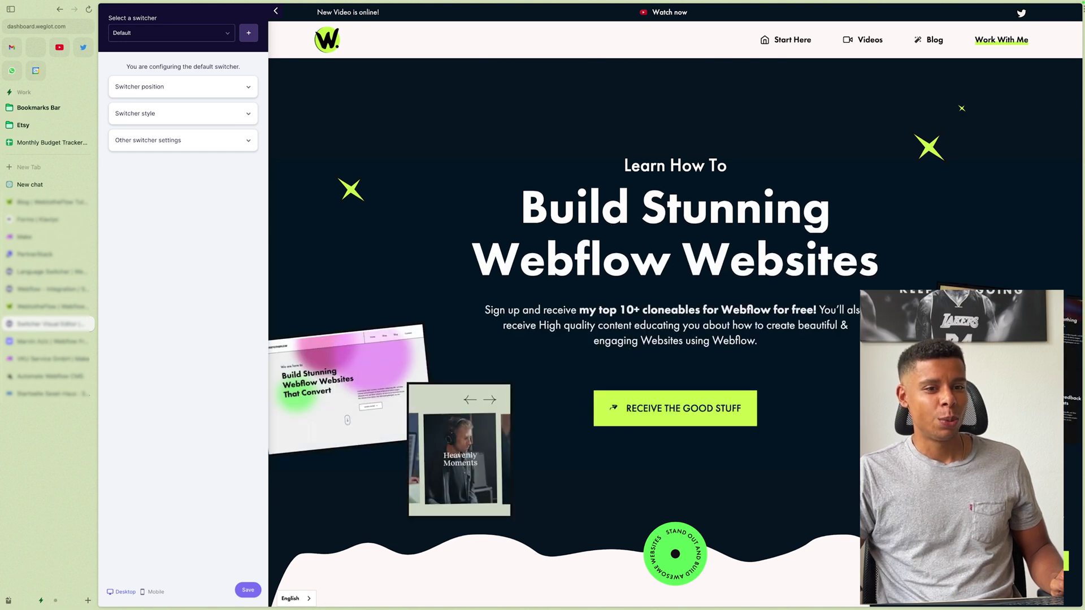
Drag the English switcher from the bottom-left into the top nav bar (.wttf_nav_helper)
scroll(721, 410, "down", 4)
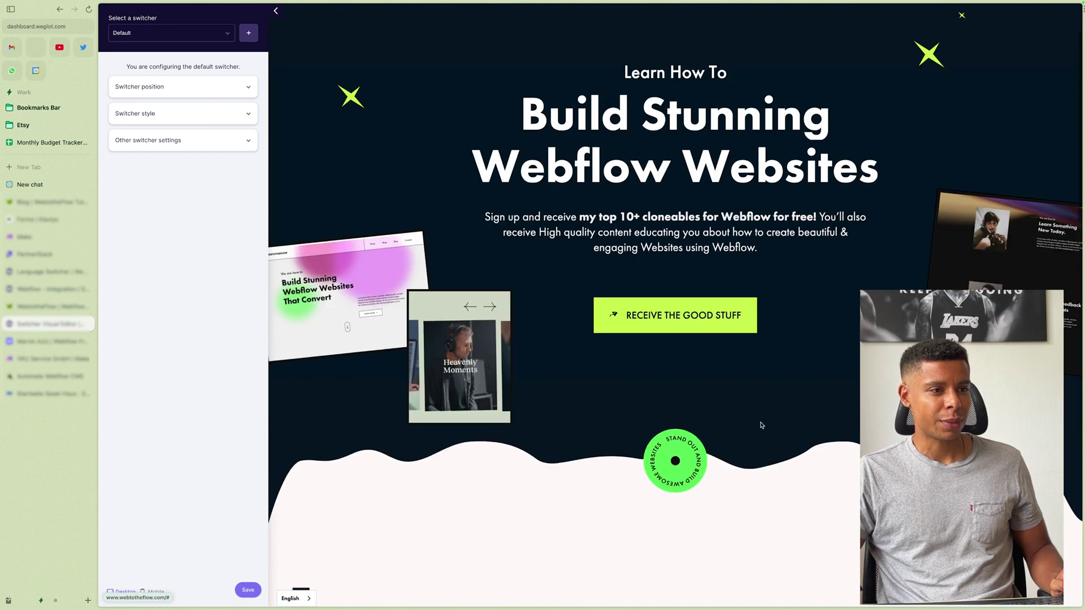
scroll(829, 458, "up", 4)
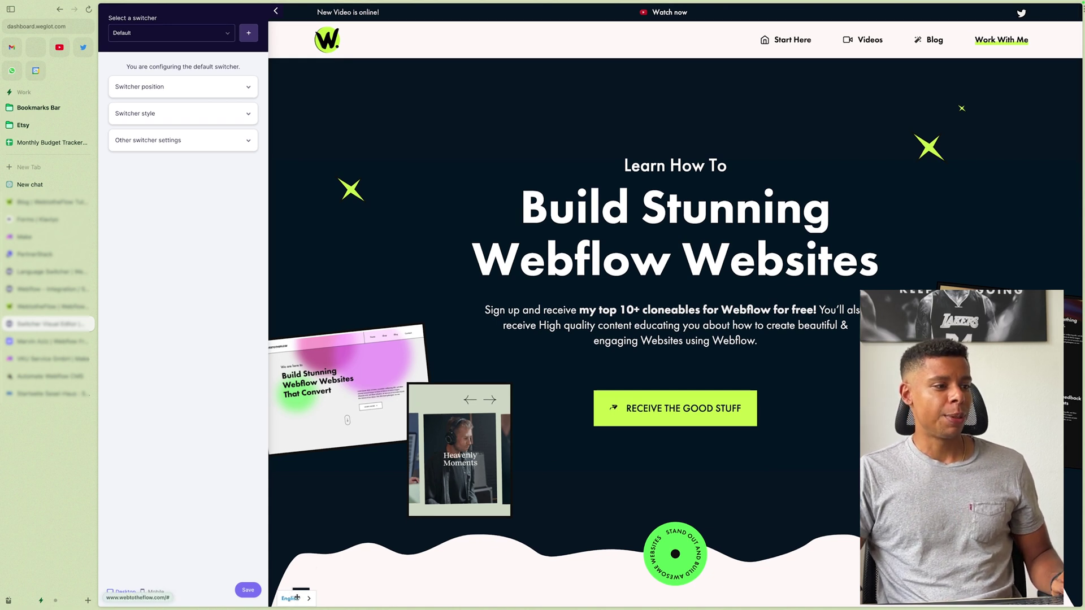
left_click_drag(302, 598, 1031, 47)
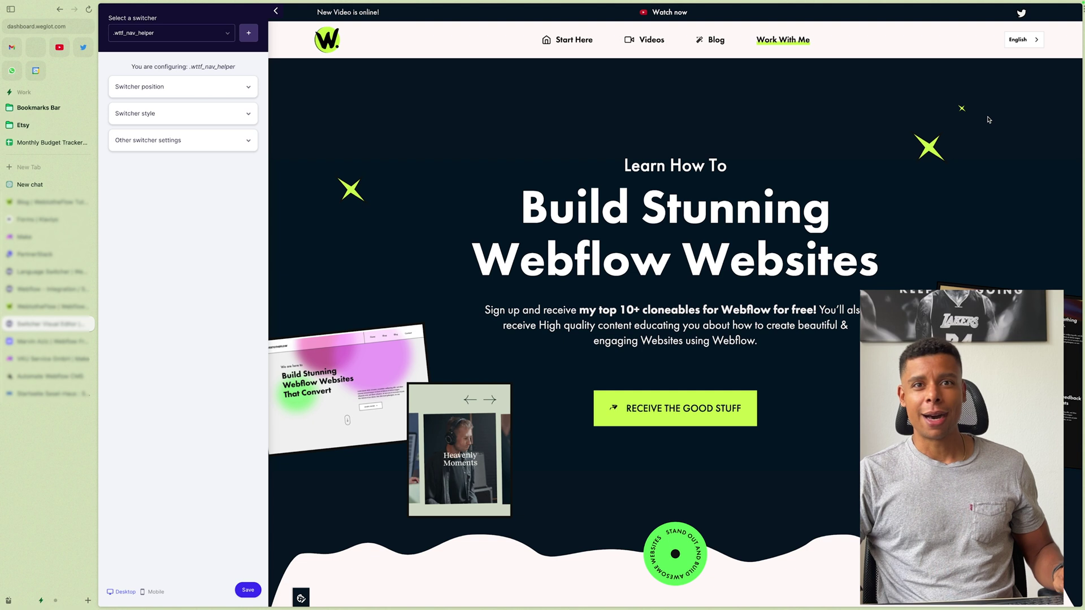
left_click(179, 88)
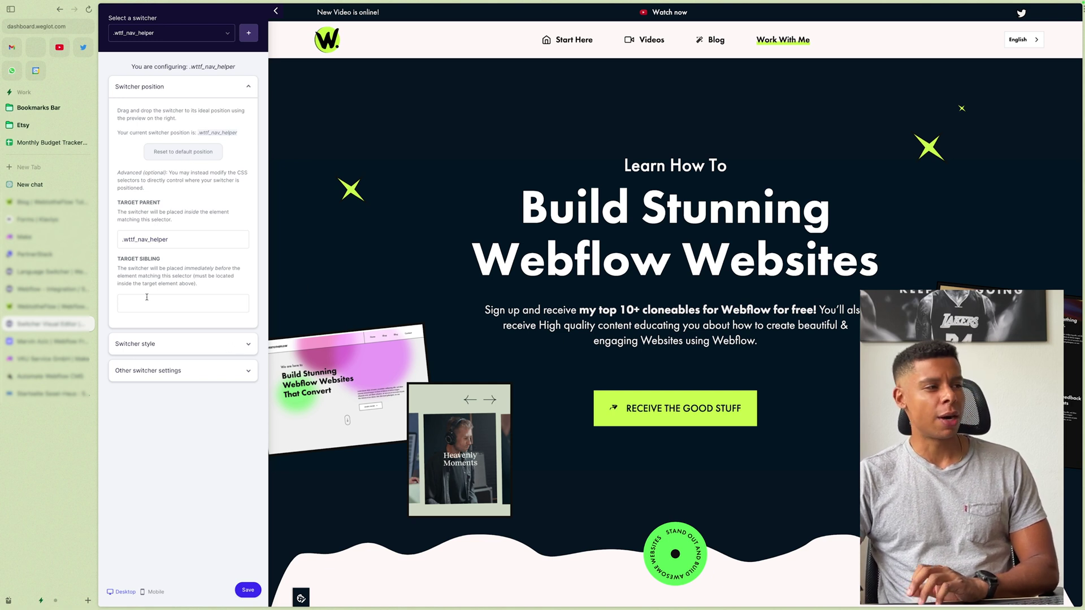
left_click(164, 345)
scroll(207, 291, "down", 1)
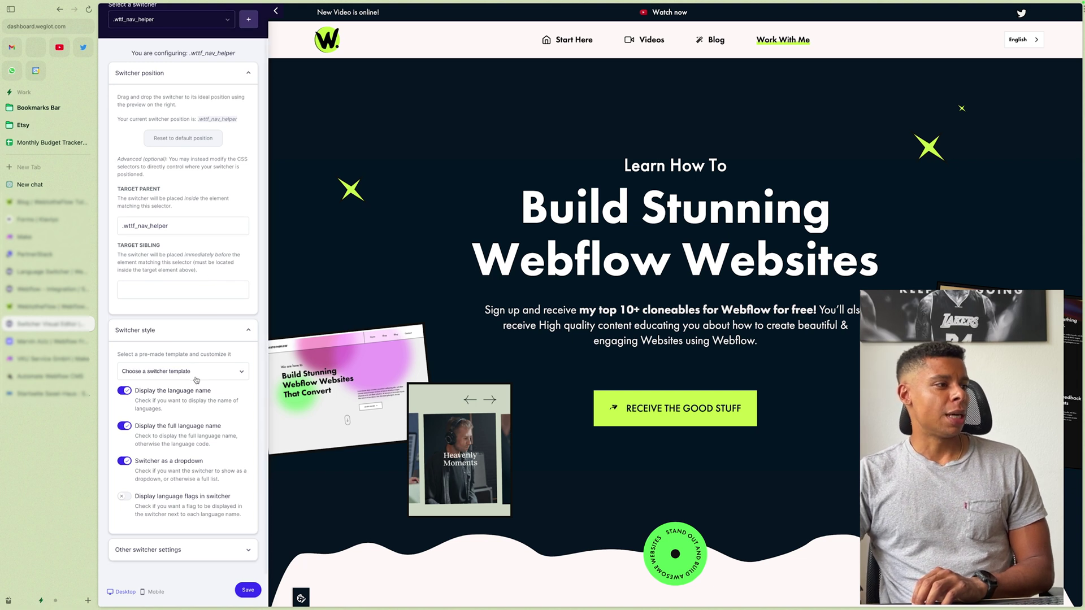
Apply the flag-with-EN switcher template to the navigation switcher
left_click(199, 376)
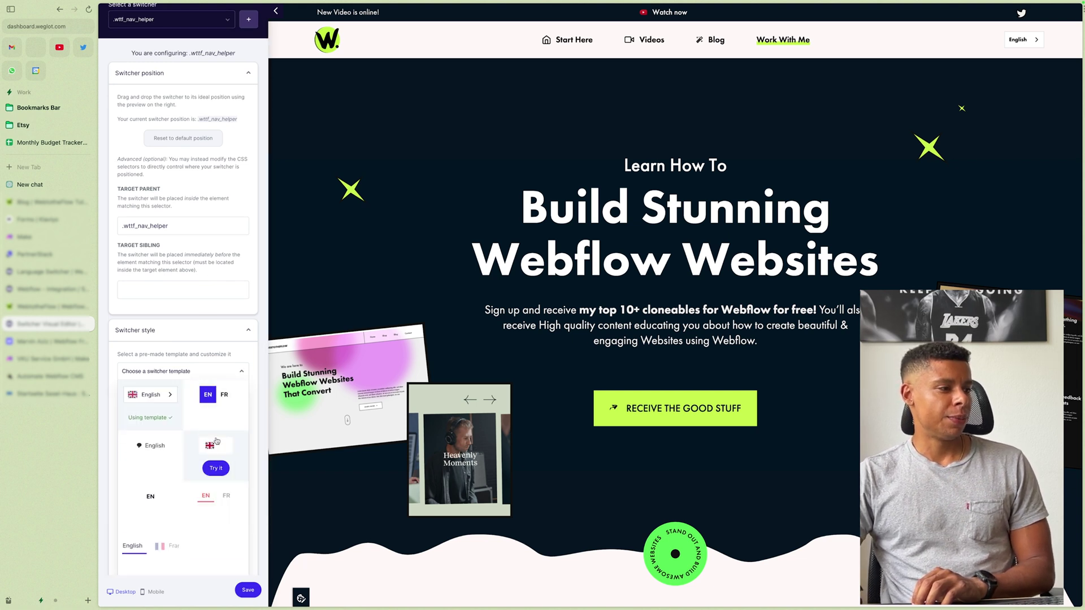
mouse_move(215, 479)
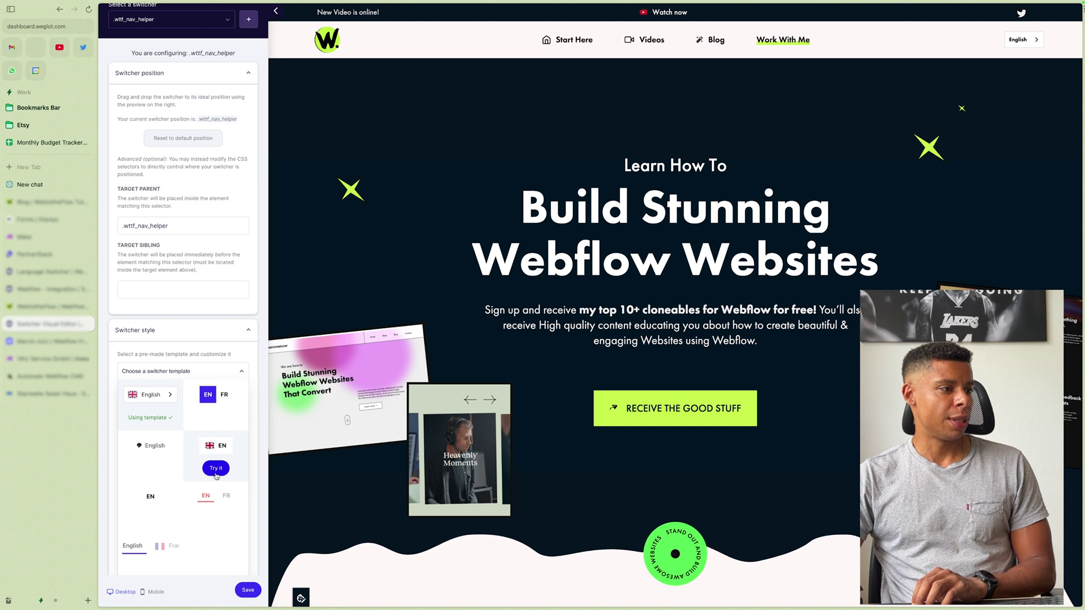
left_click(214, 469)
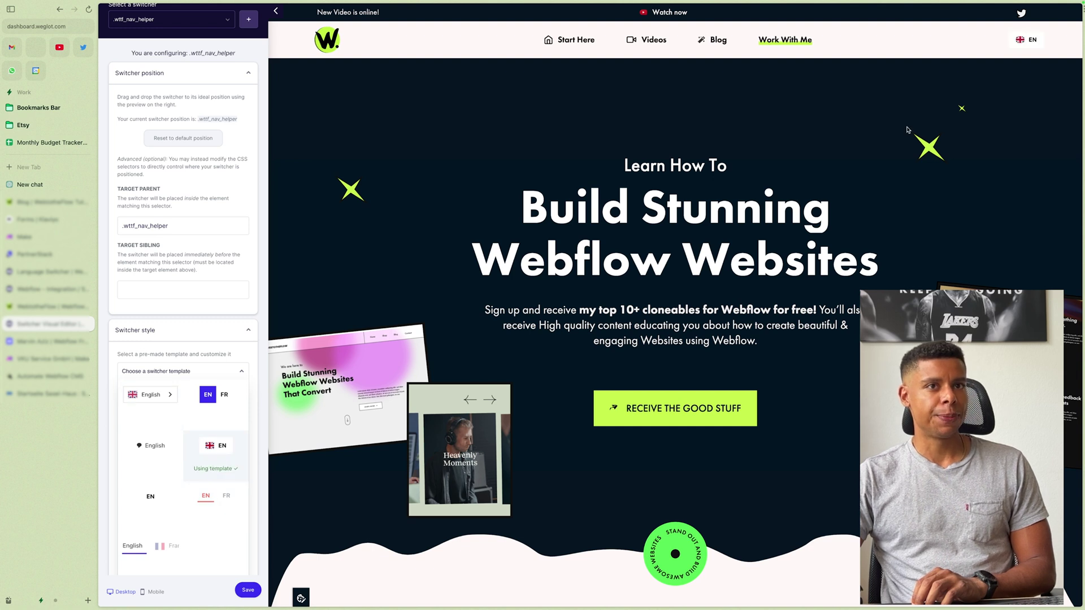
mouse_move(1031, 41)
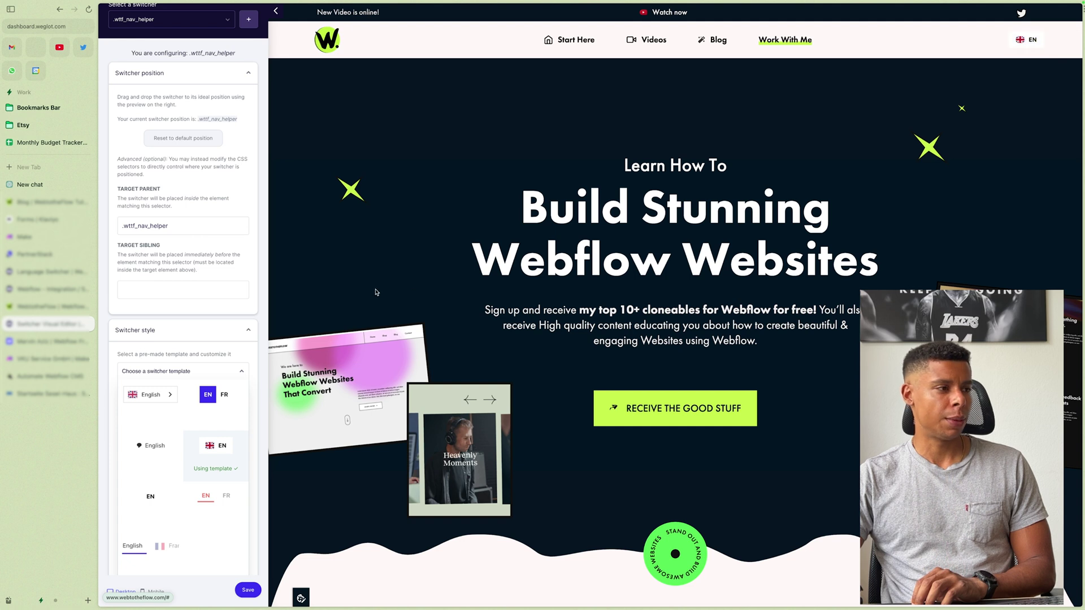
scroll(185, 360, "down", 5)
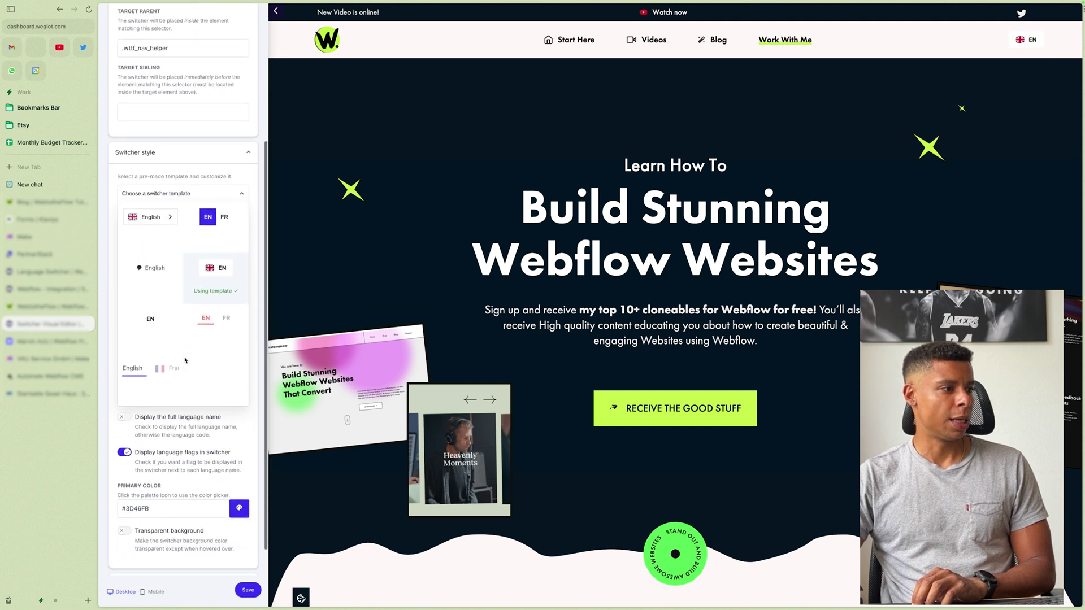
scroll(185, 360, "down", 1)
Set the switcher's primary colour to #010209 and give it a transparent background
left_click(239, 475)
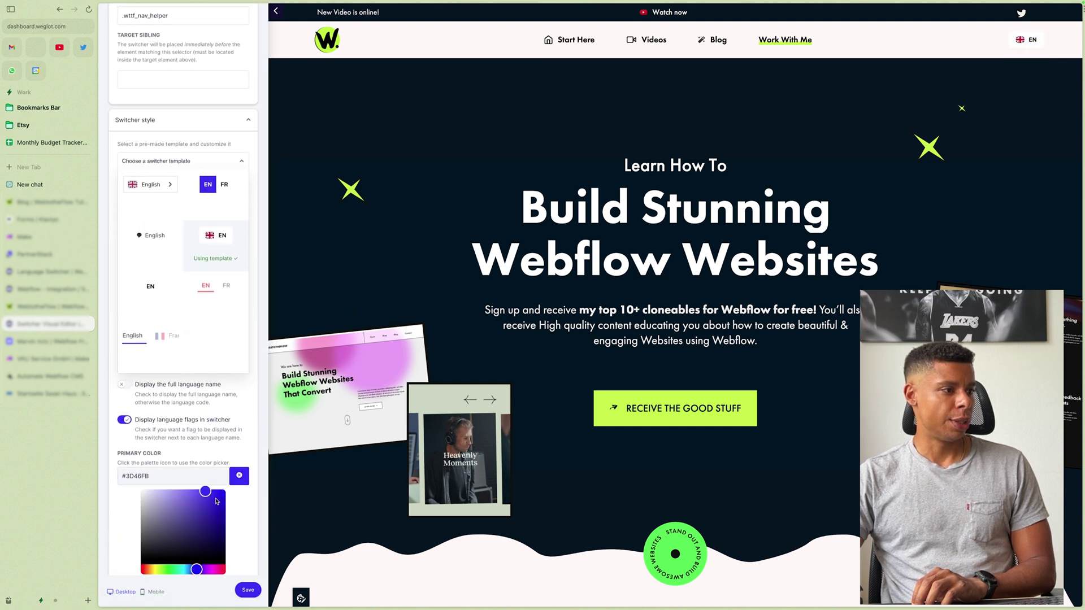
left_click_drag(215, 501, 212, 557)
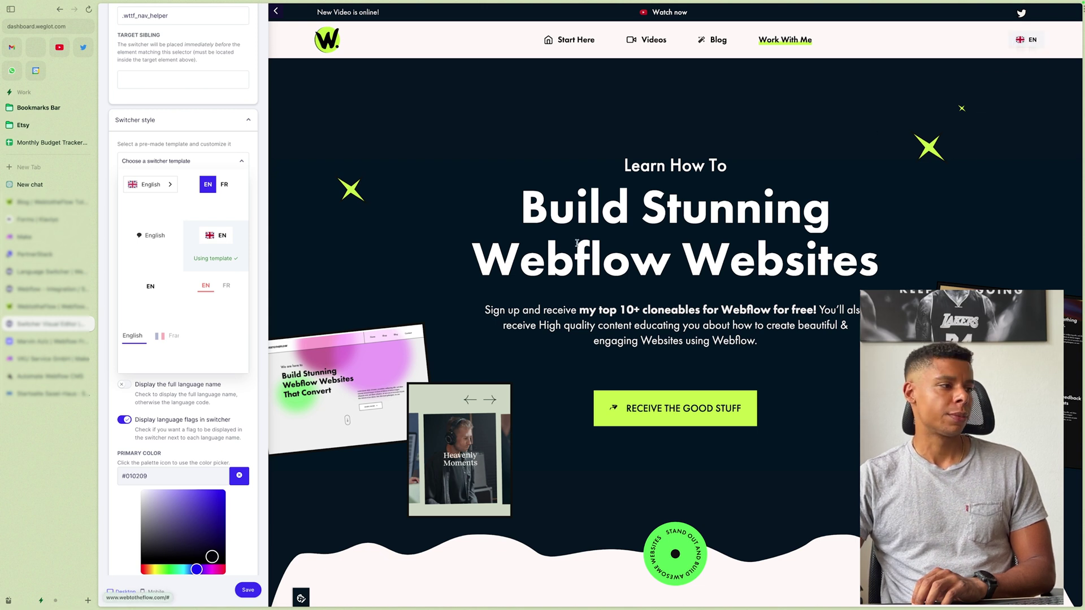
scroll(179, 404, "down", 3)
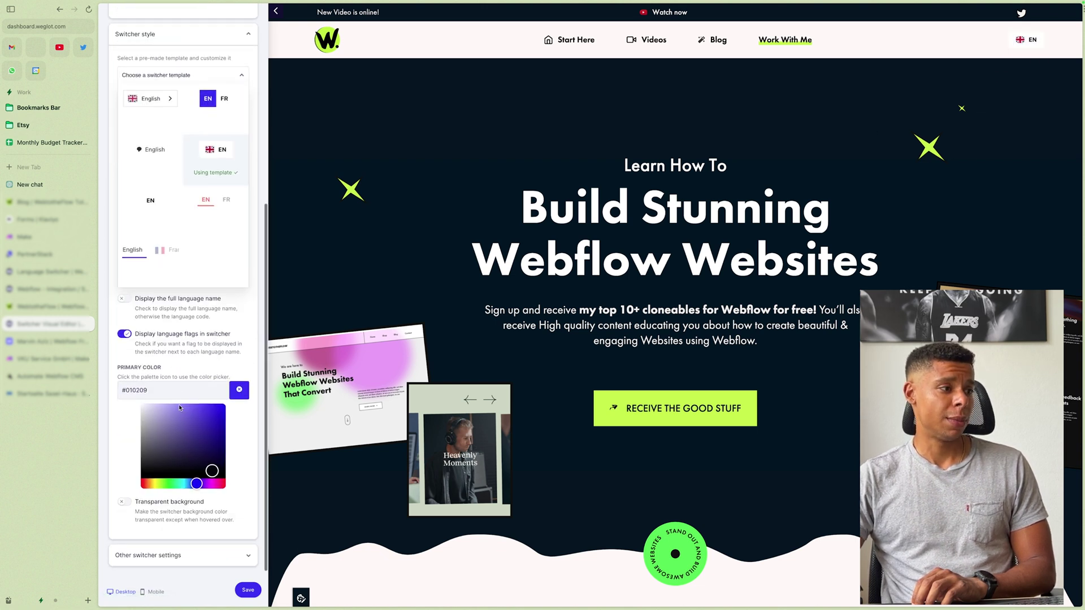
left_click(253, 498)
left_click(124, 496)
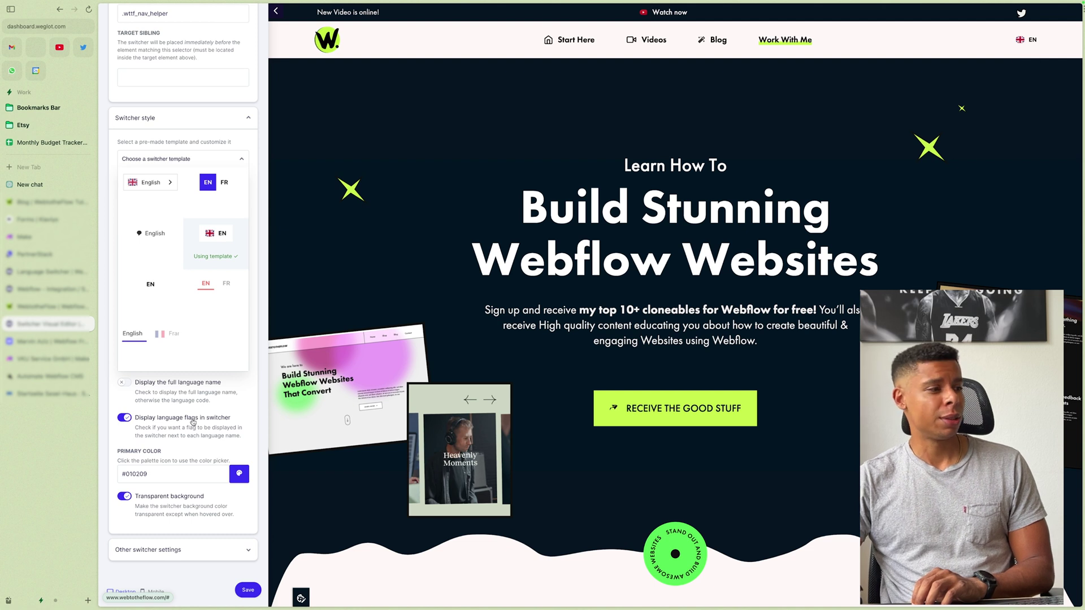
left_click(193, 550)
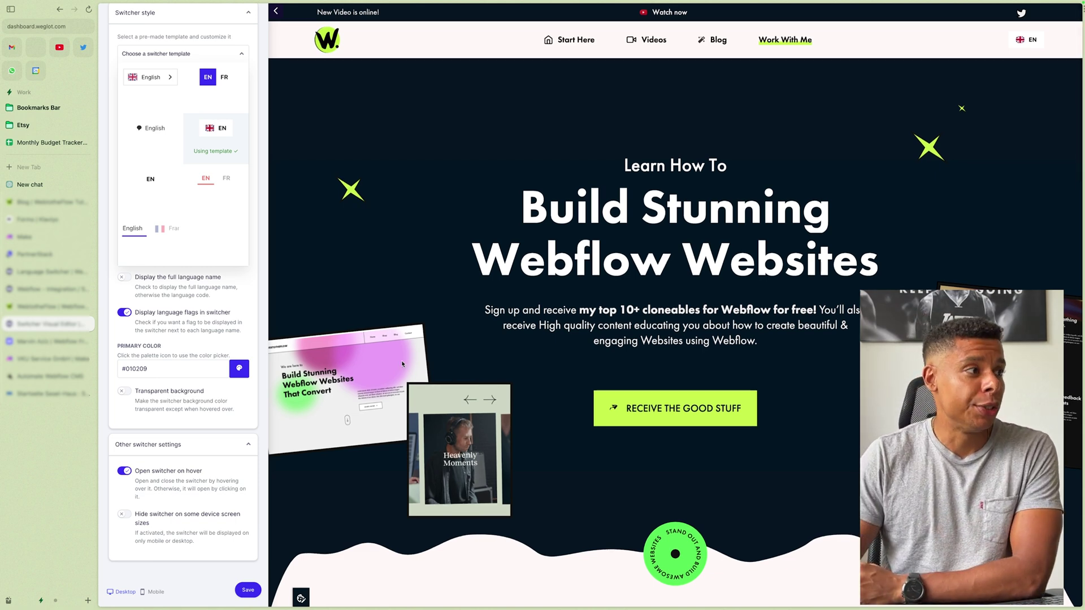
scroll(215, 192, "up", 1)
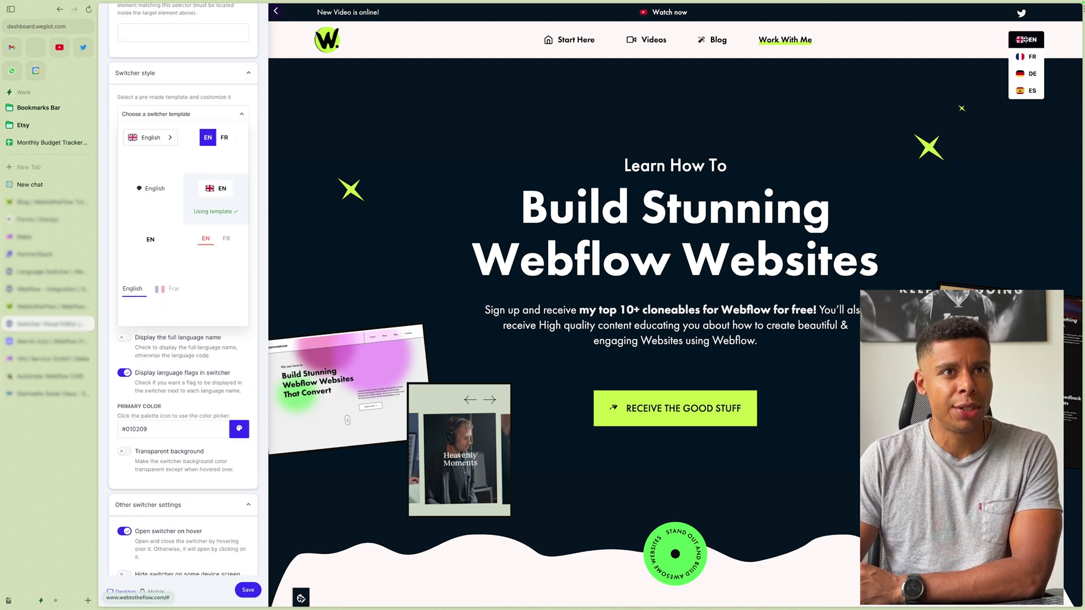
Place the language switcher beside the bottom-left cookie button, save it, and view the live homepage
left_click_drag(1027, 39, 308, 594)
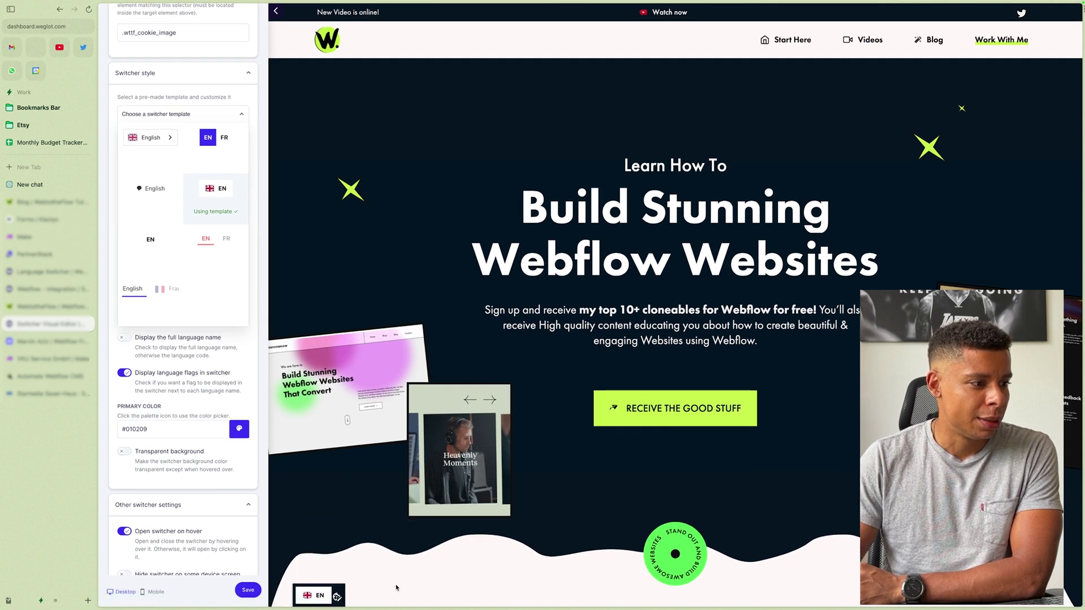
mouse_move(308, 594)
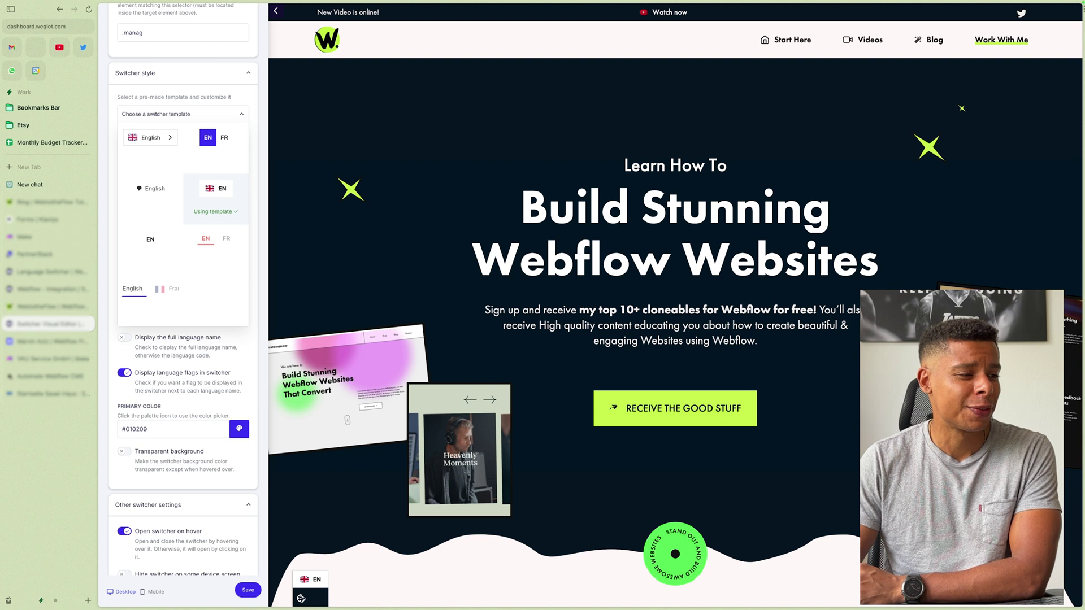
left_click(246, 591)
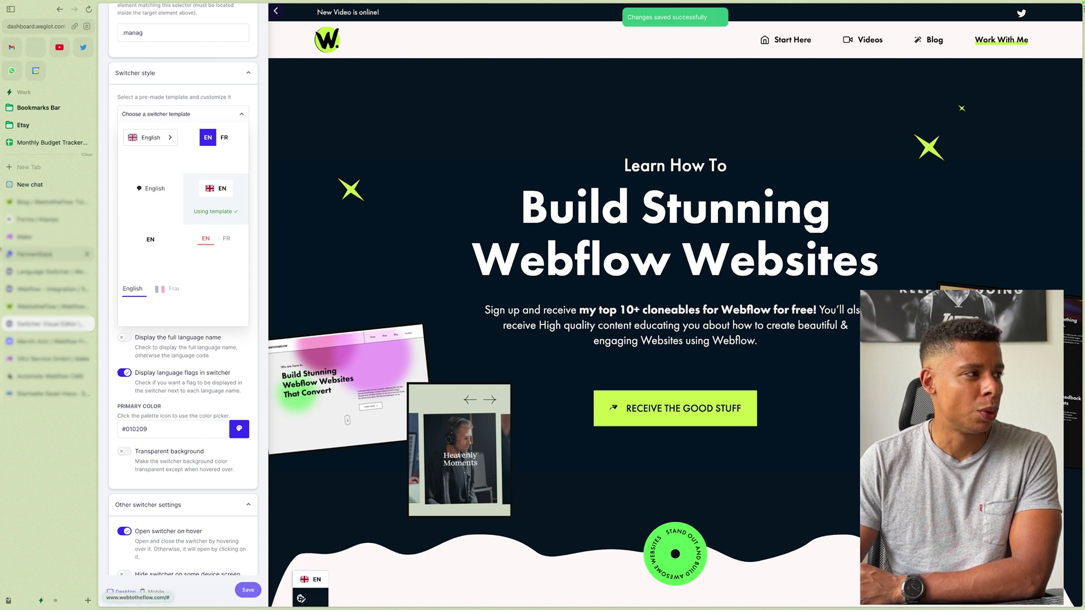
left_click(26, 203)
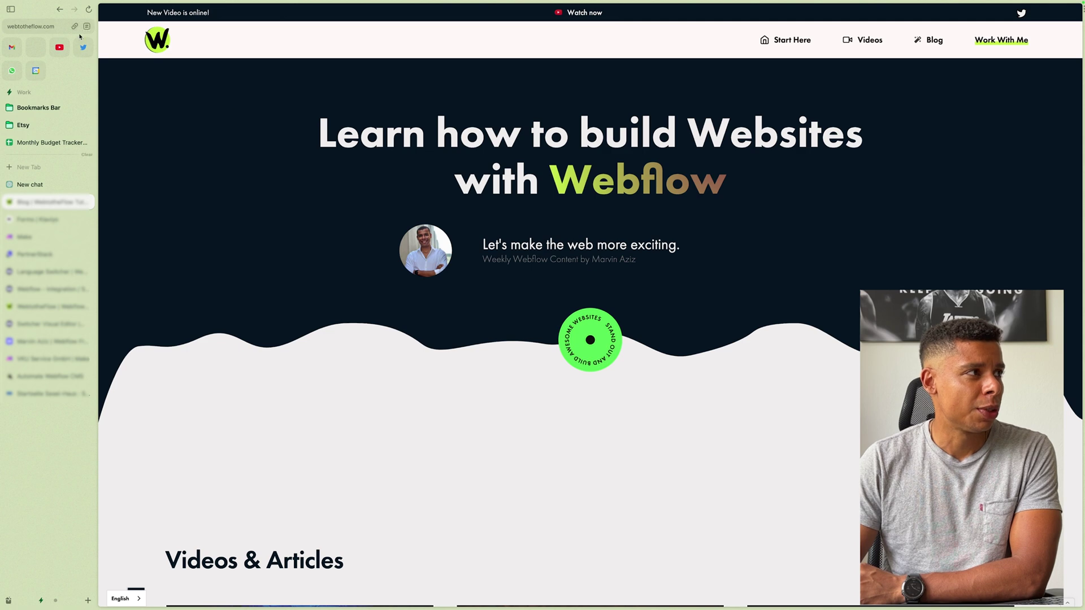
Reload the invoice-automation blog article and scroll through its German translation
left_click(90, 11)
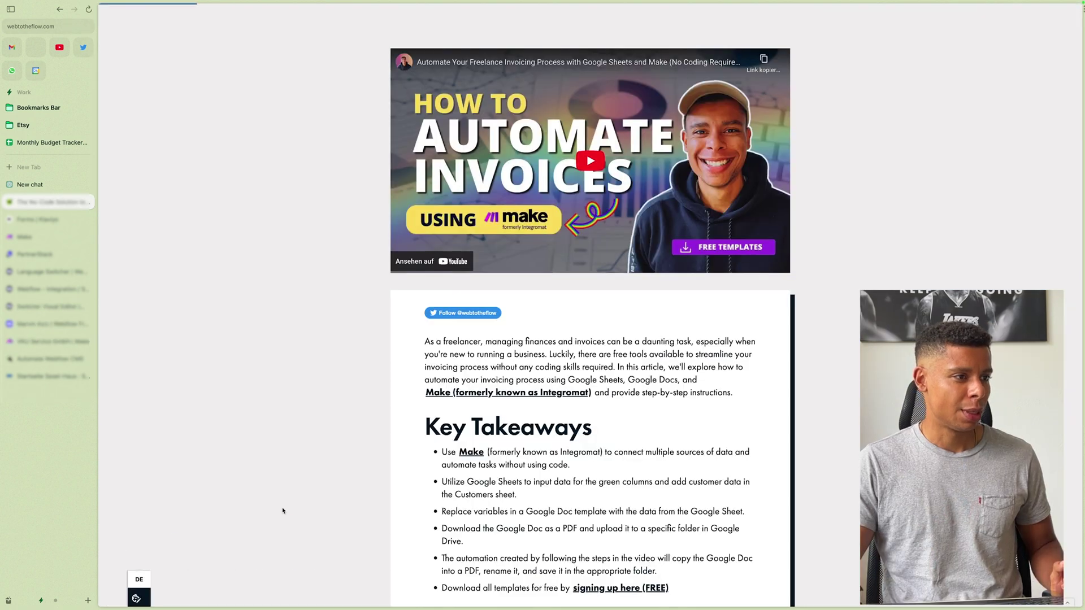
scroll(287, 513, "down", 1)
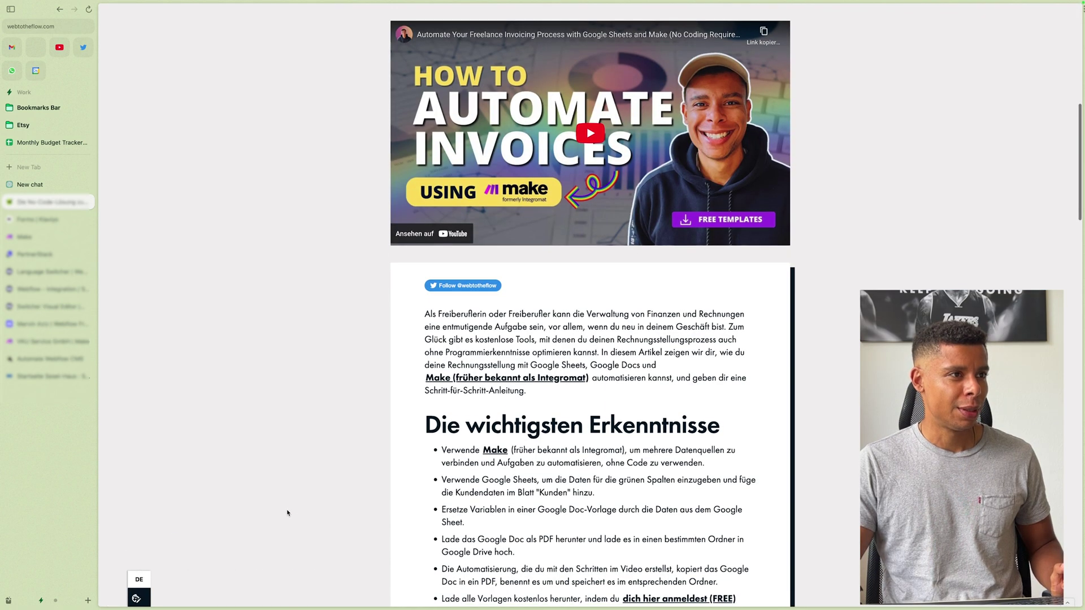
scroll(286, 513, "down", 1)
scroll(501, 469, "down", 3)
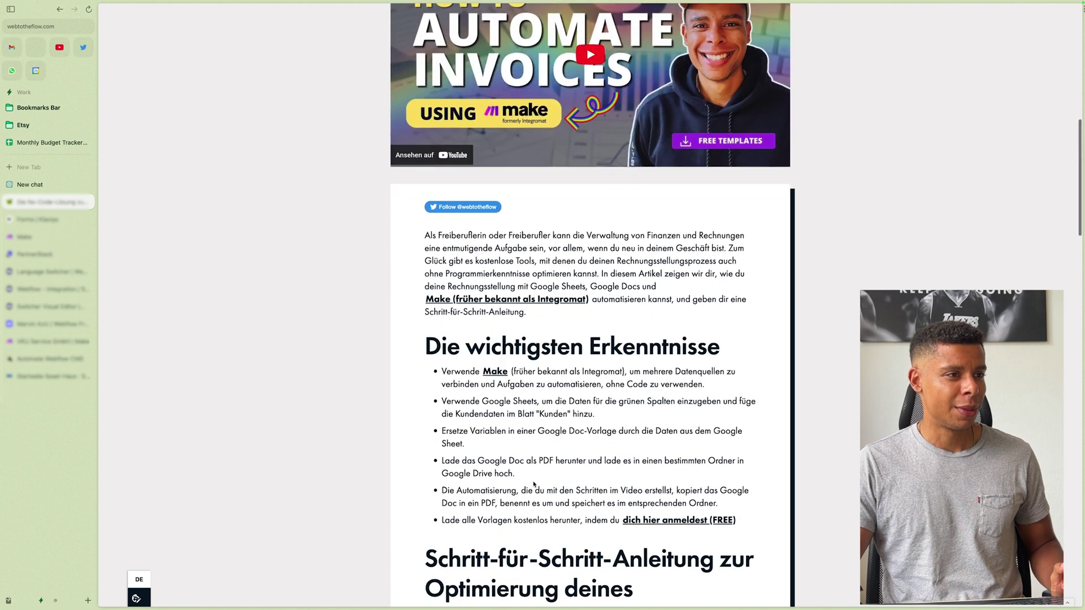
scroll(501, 469, "up", 2)
scroll(533, 481, "down", 10)
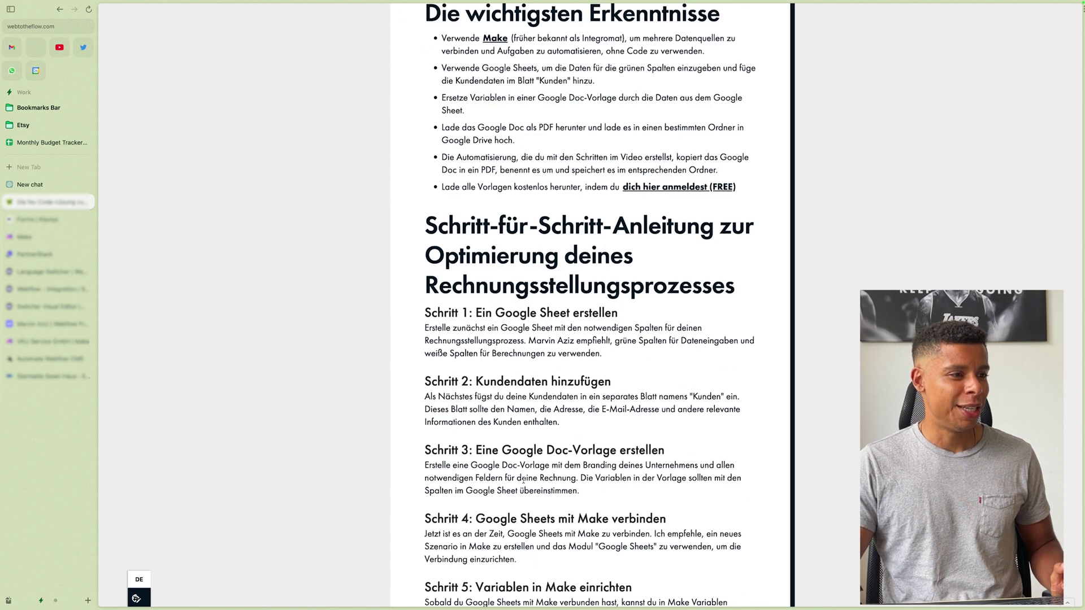
scroll(533, 481, "down", 4)
Highlight German passages, including a Schritt 4 sentence and the first FAQ question
left_click_drag(427, 109, 753, 184)
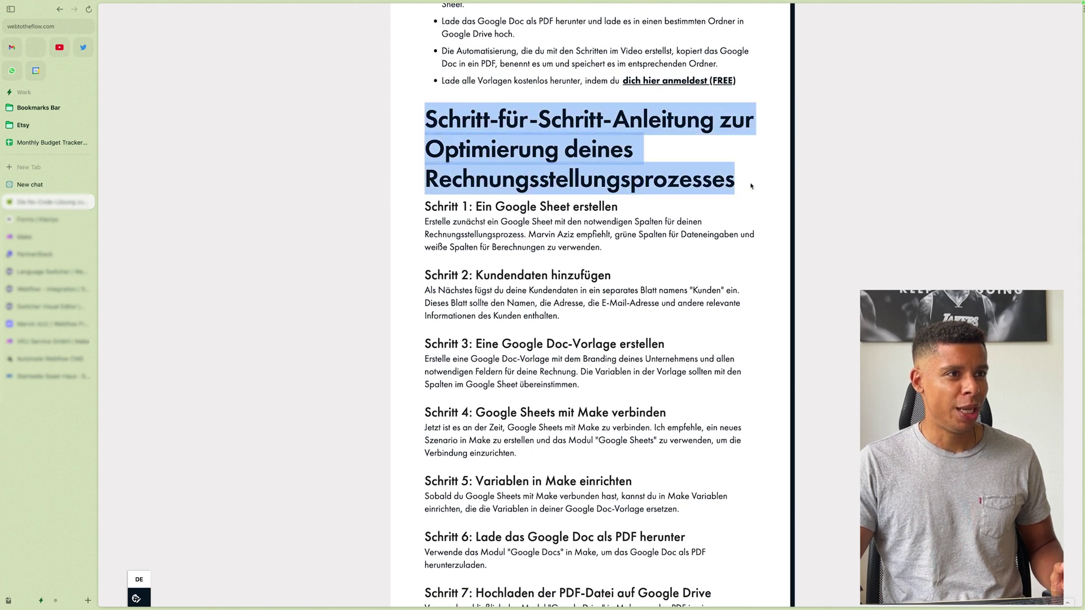
scroll(652, 382, "down", 7)
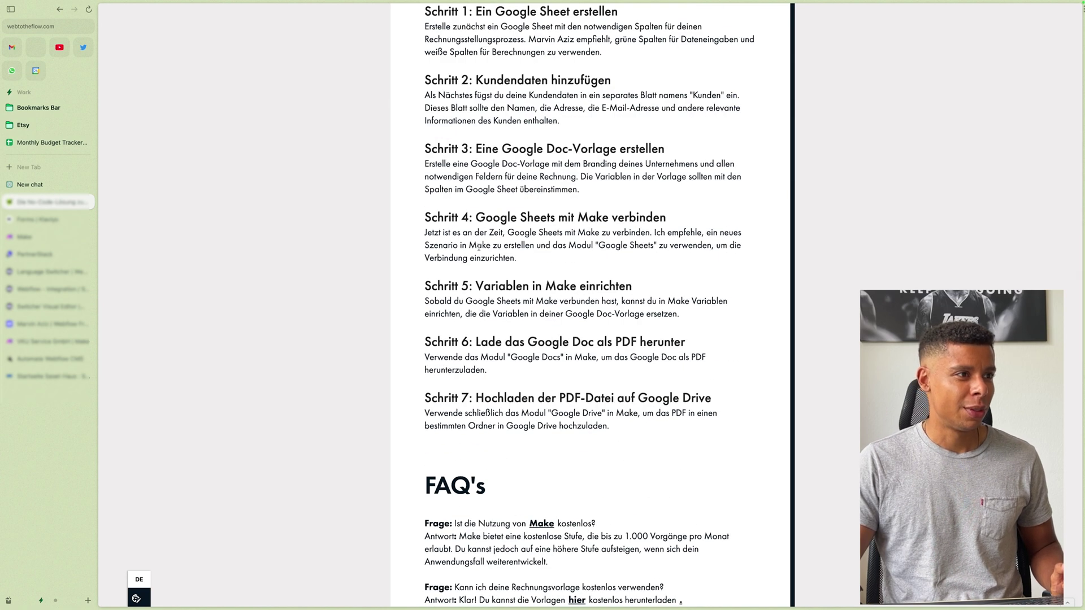
left_click_drag(436, 234, 635, 234)
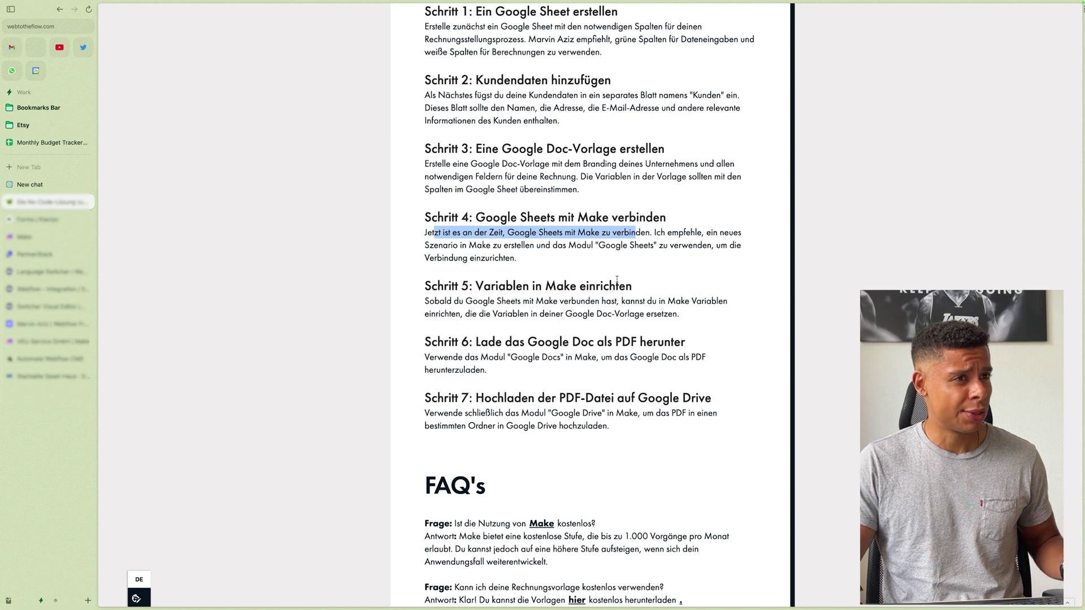
scroll(590, 333, "down", 6)
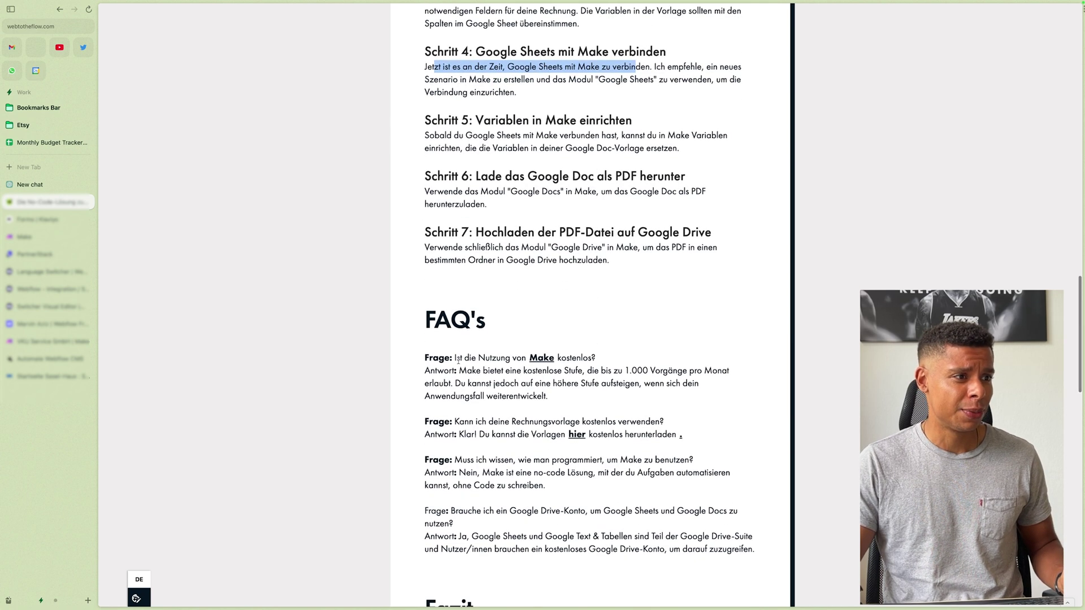
left_click_drag(455, 357, 603, 364)
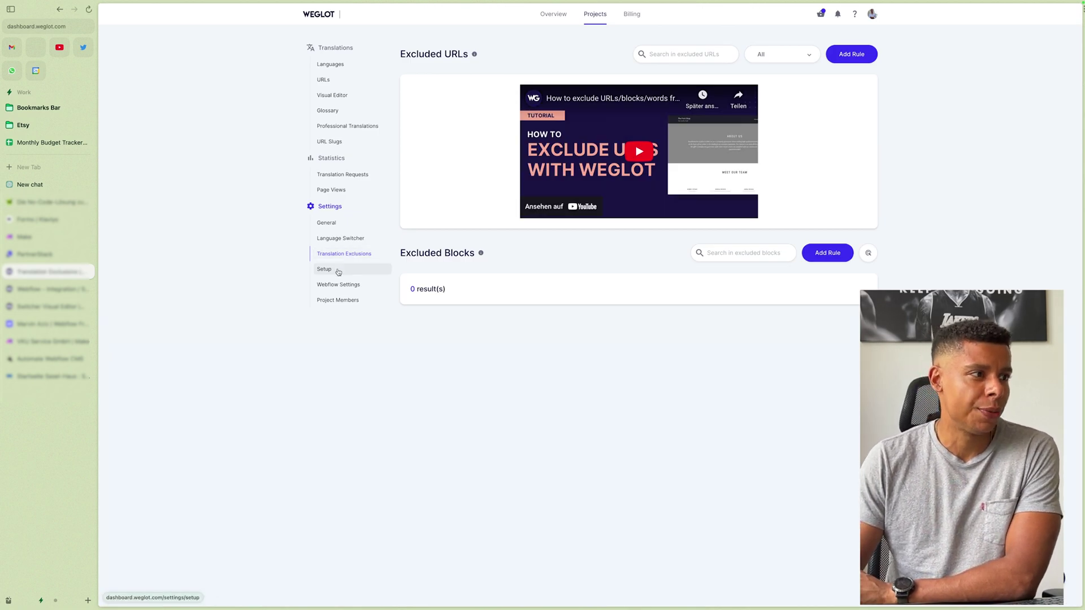
Go to Setup, then Webflow Settings, to show the Dynamics elements list
left_click(337, 270)
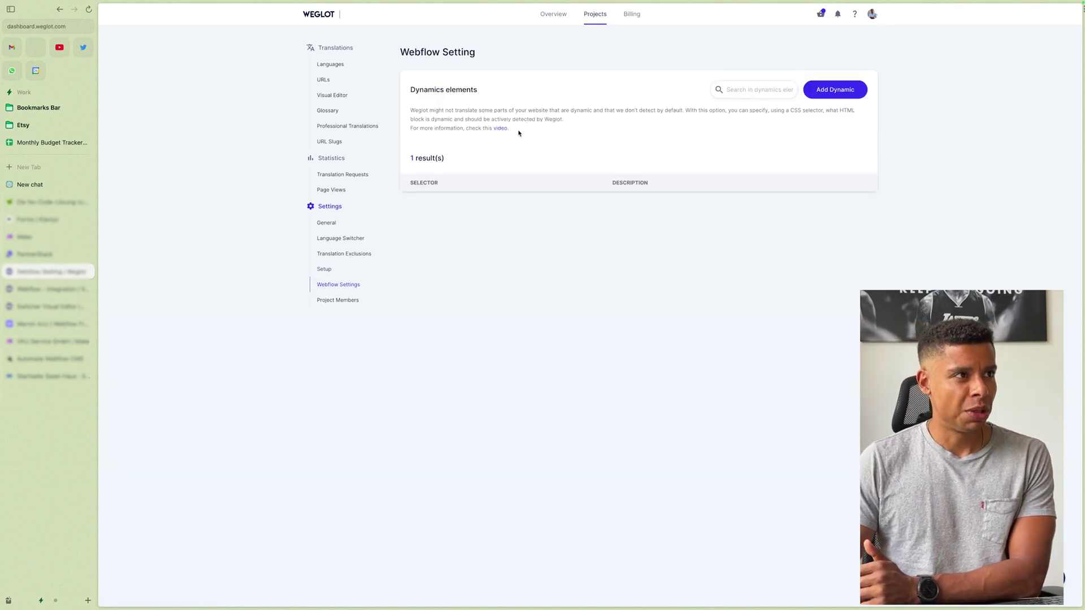
left_click_drag(424, 102, 492, 87)
left_click(556, 157)
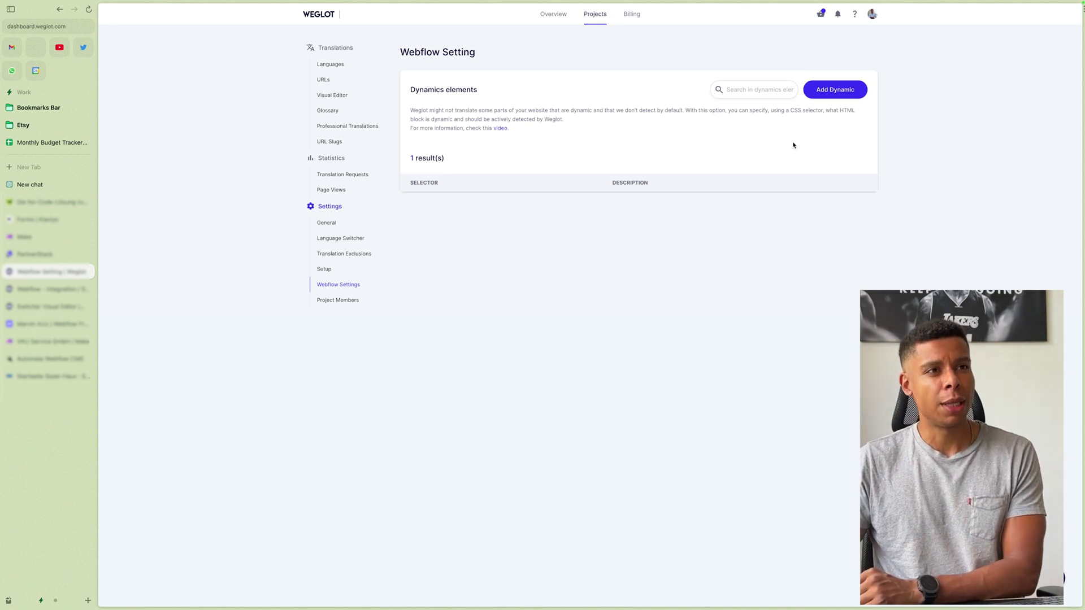
Add a dynamic element with selector .dynamic_element described as String 1
left_click(835, 91)
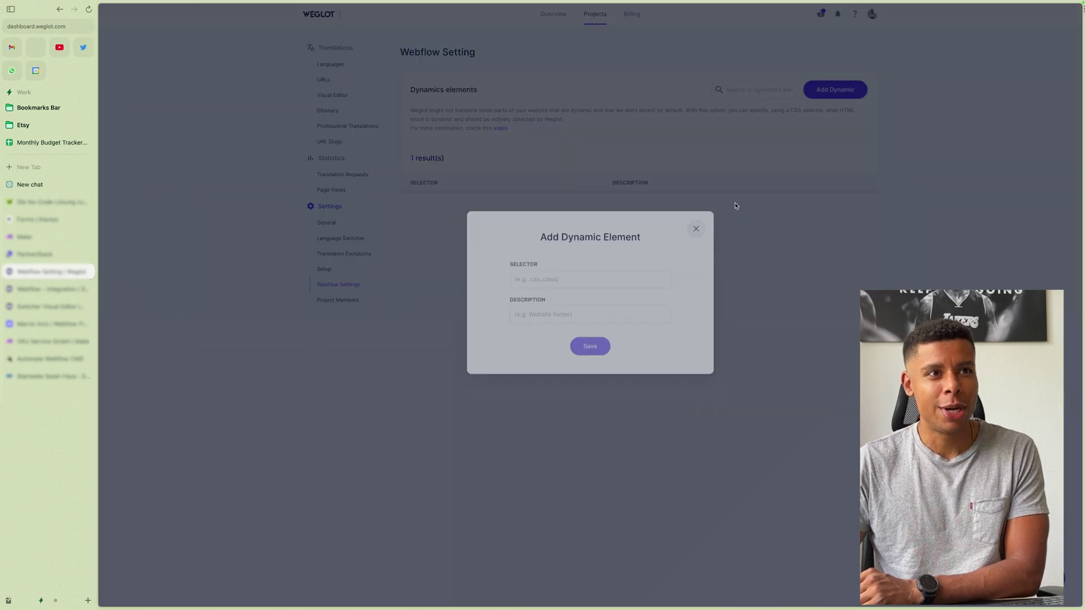
left_click(554, 290)
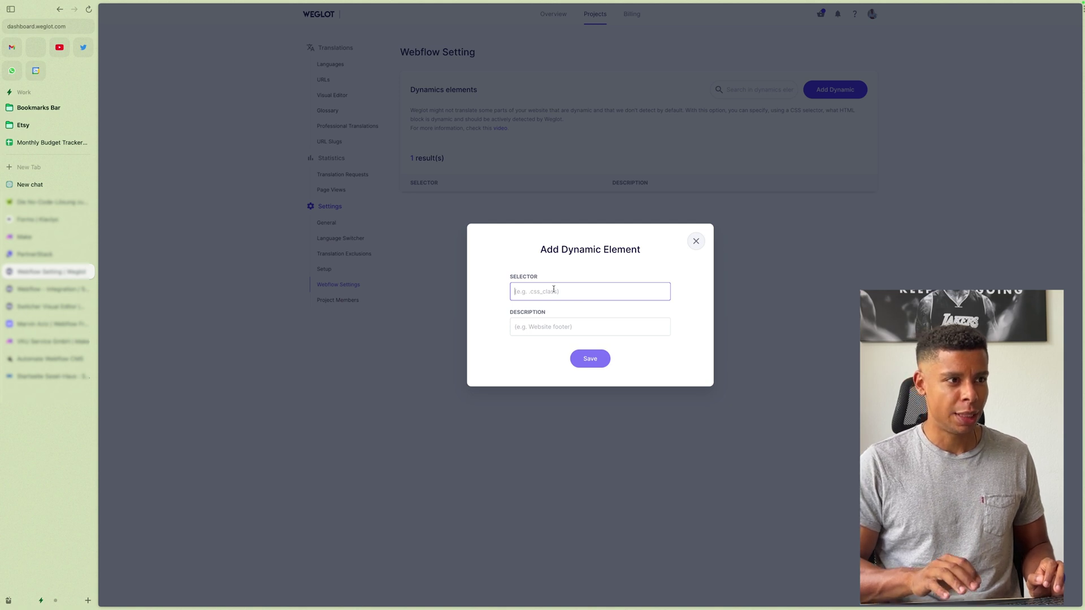
type(".dynam")
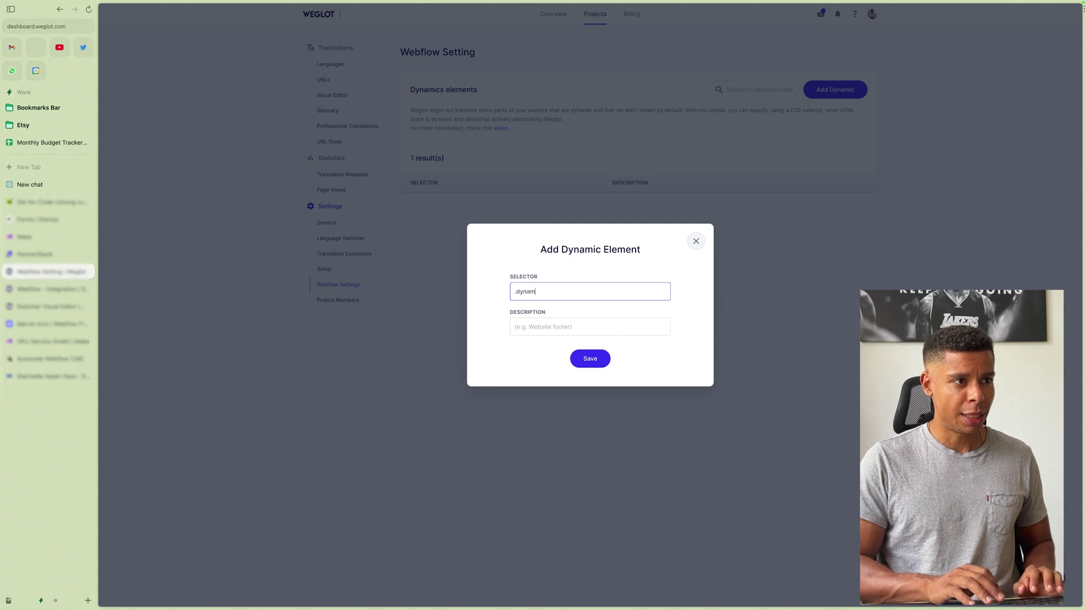
type("ic_element")
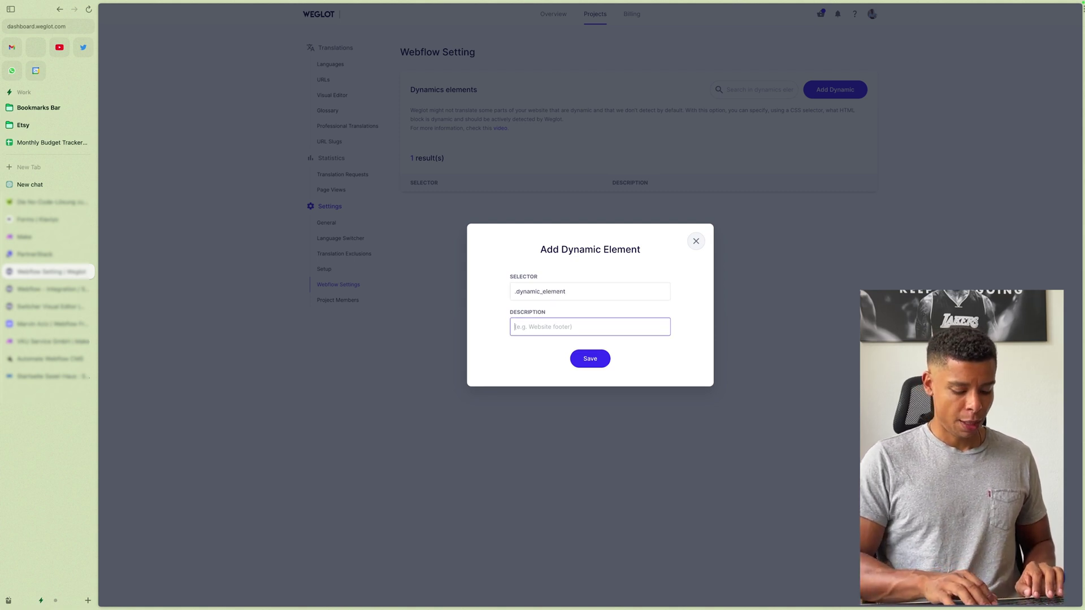
type("String 1")
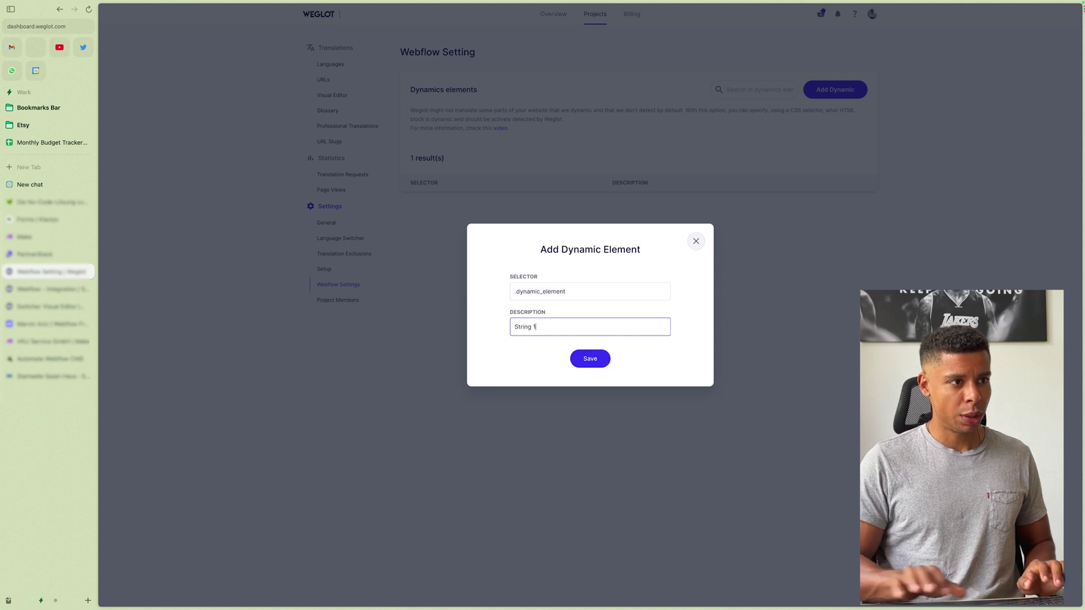
left_click(599, 361)
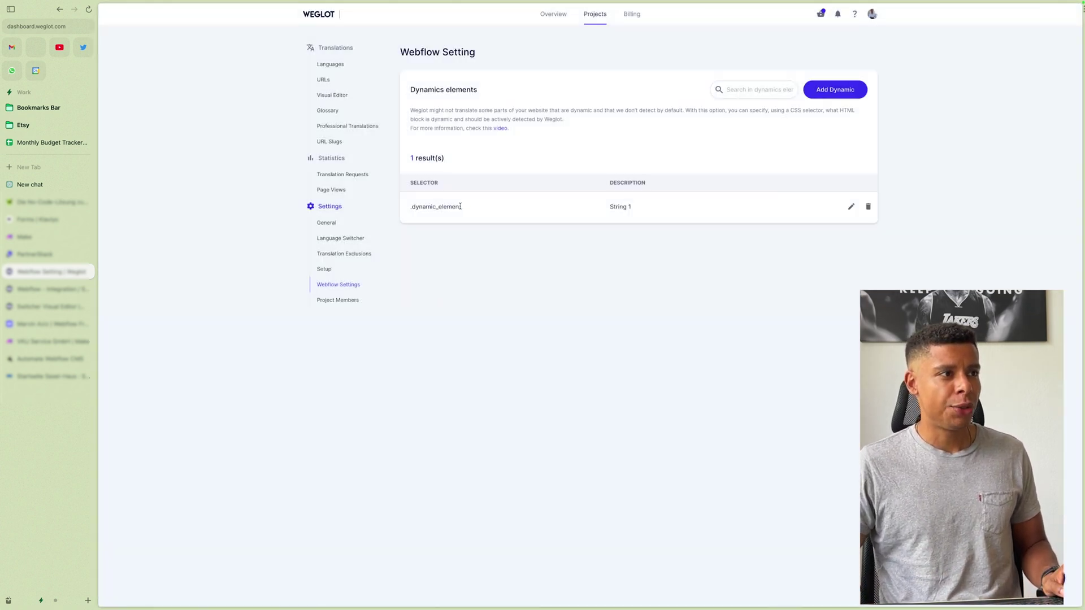
Select the .dynamic_element selector text, then delete that dynamic element entry
left_click_drag(460, 207, 403, 208)
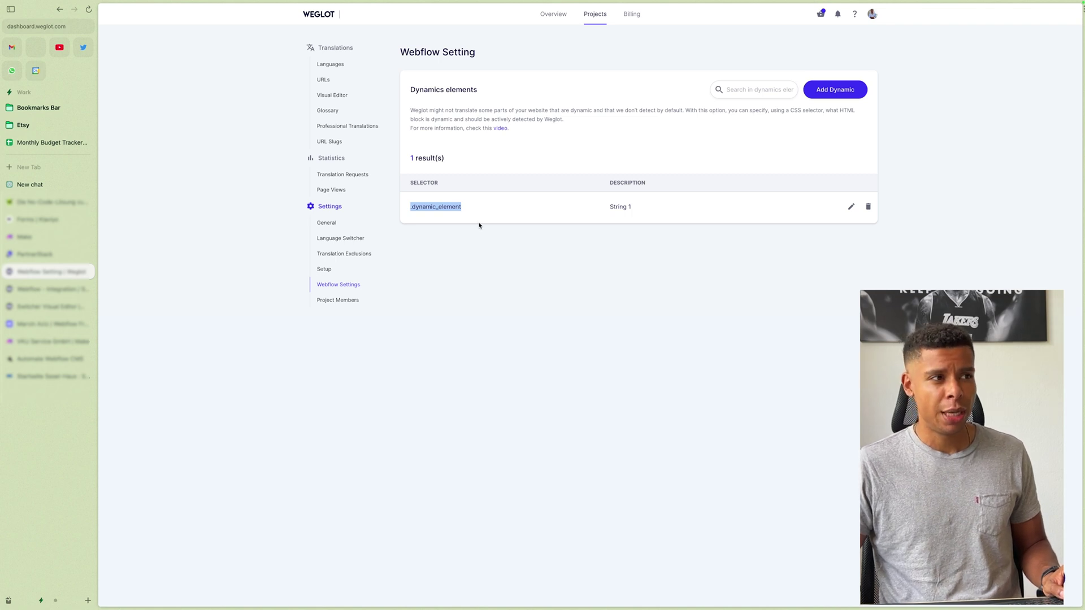
left_click_drag(472, 211, 427, 208)
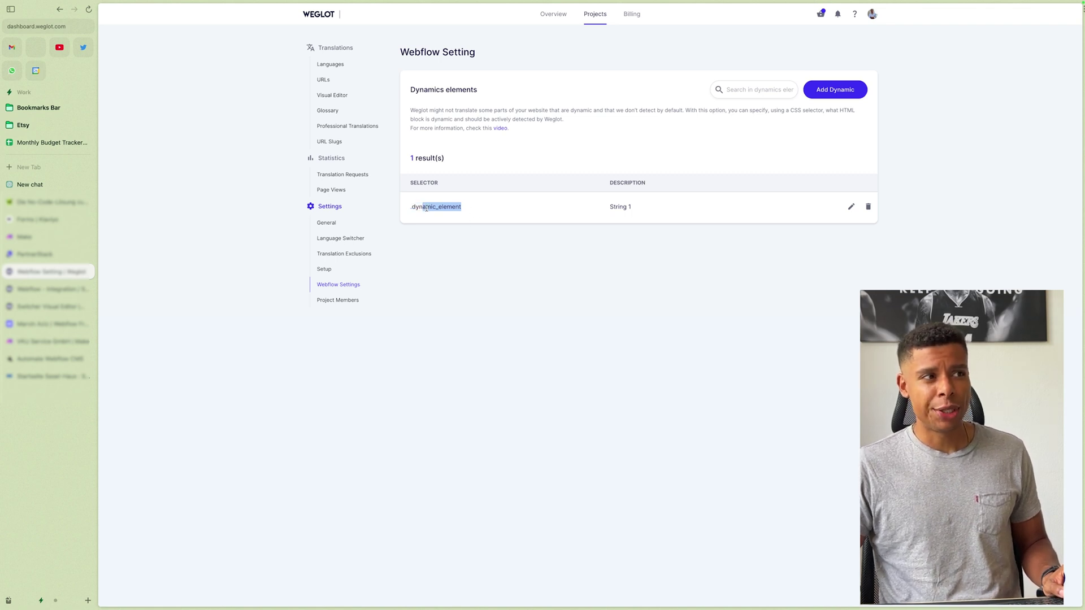
left_click(867, 209)
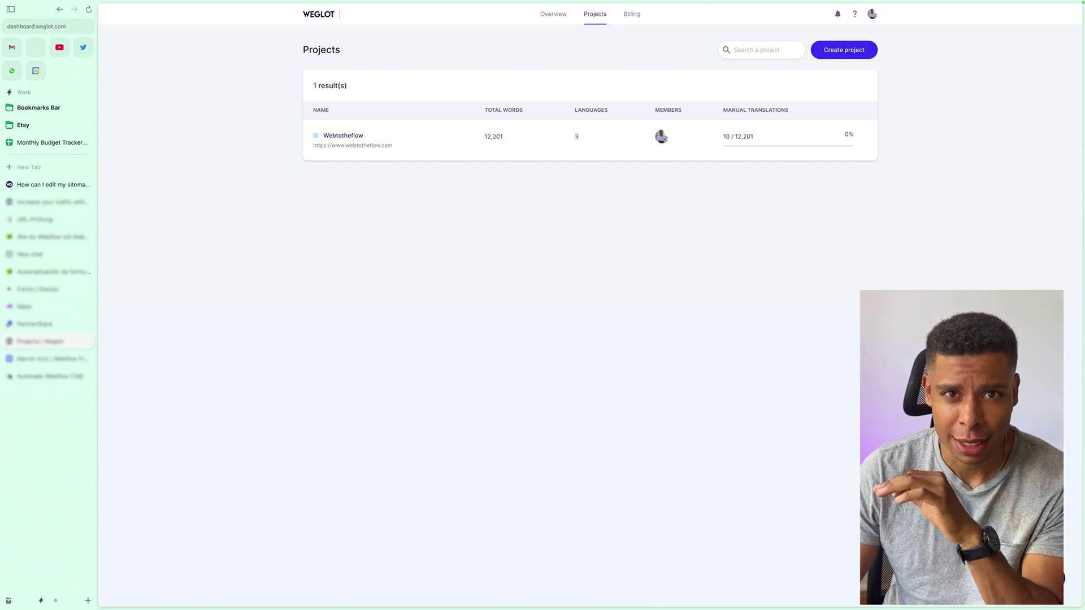
Open the Webtotheflow project in the Visual Editor and switch the preview to Deutsch
left_click(347, 143)
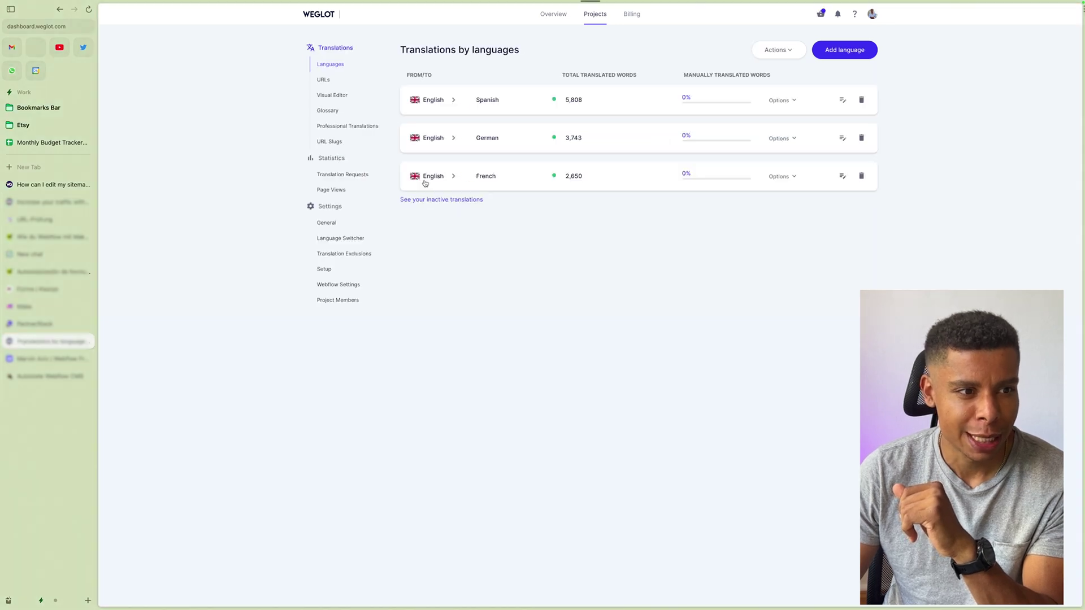
left_click(335, 100)
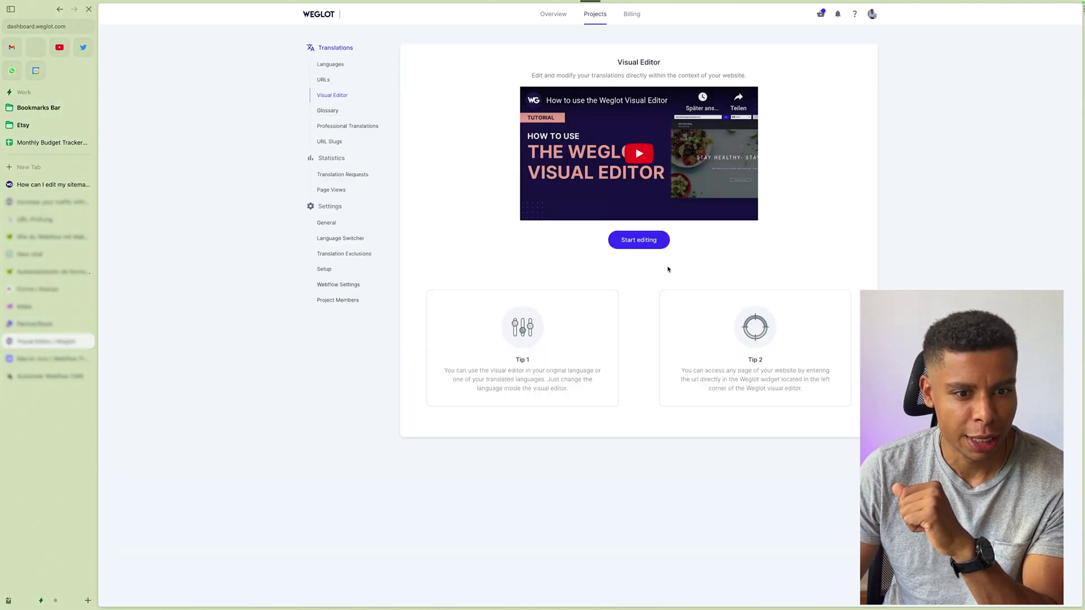
left_click(610, 248)
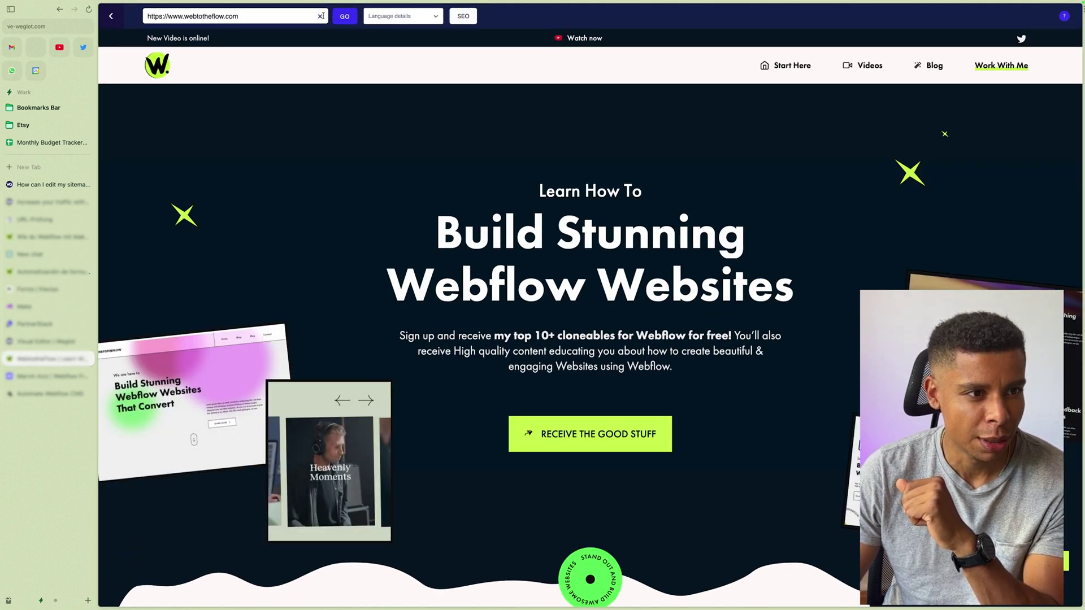
left_click(425, 23)
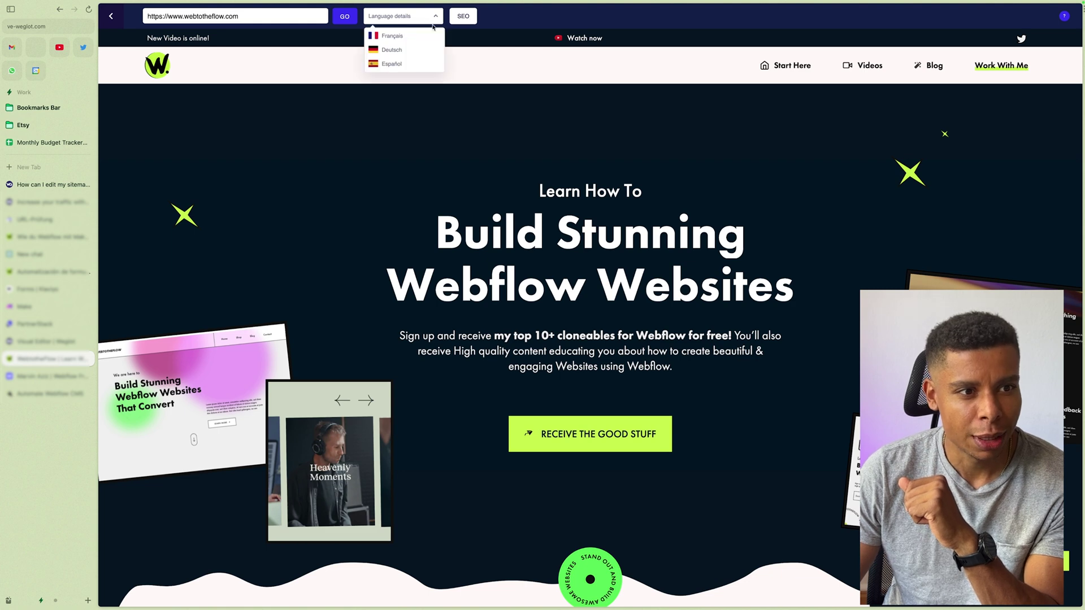
left_click(396, 51)
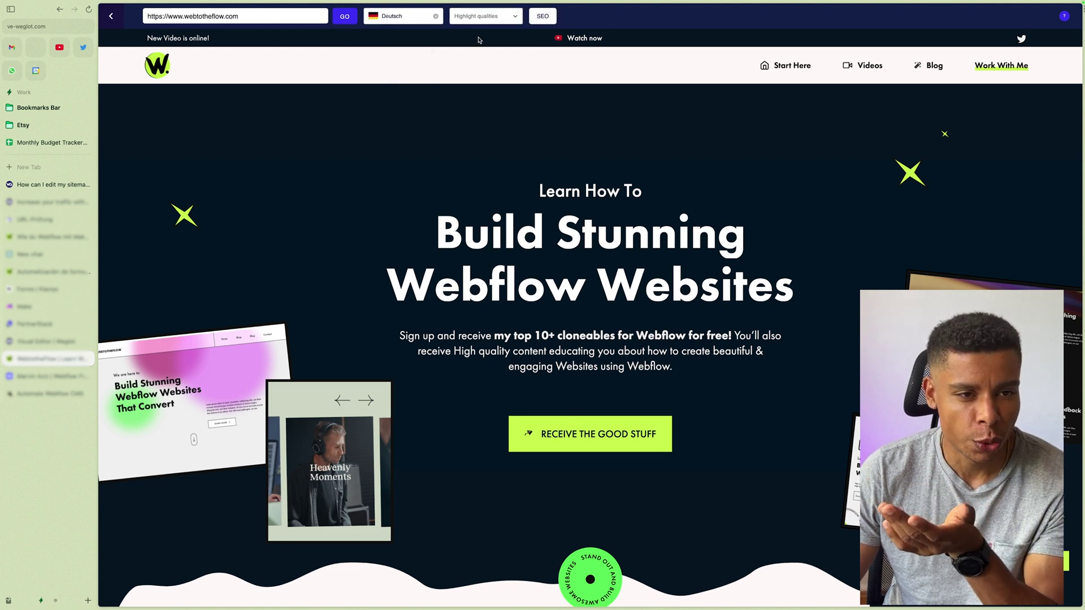
Show the SEO metadata and select the whole German meta description
left_click(538, 23)
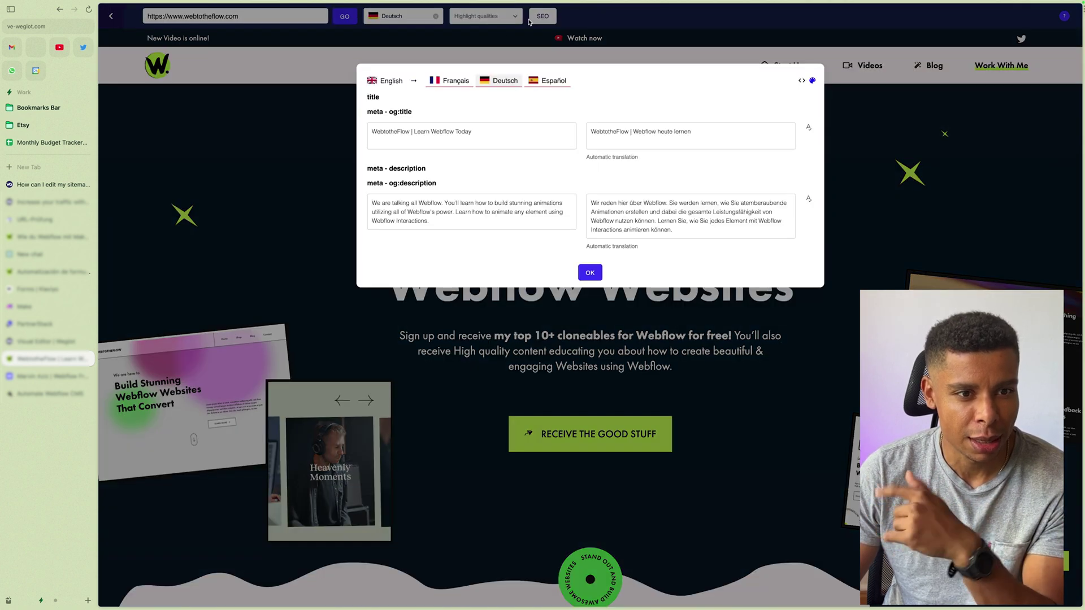
left_click(655, 220)
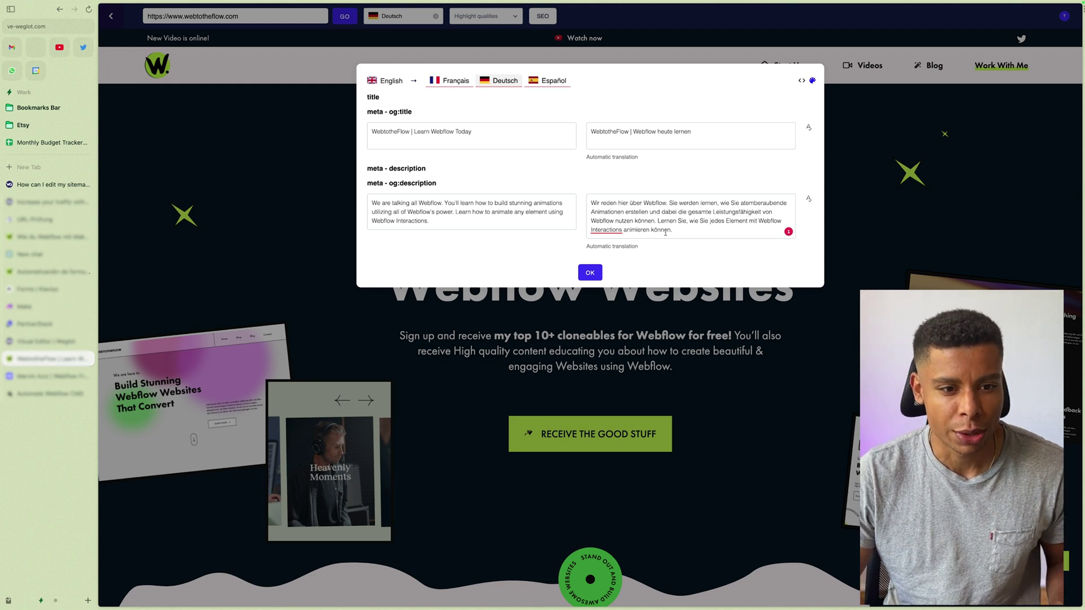
key("super+a")
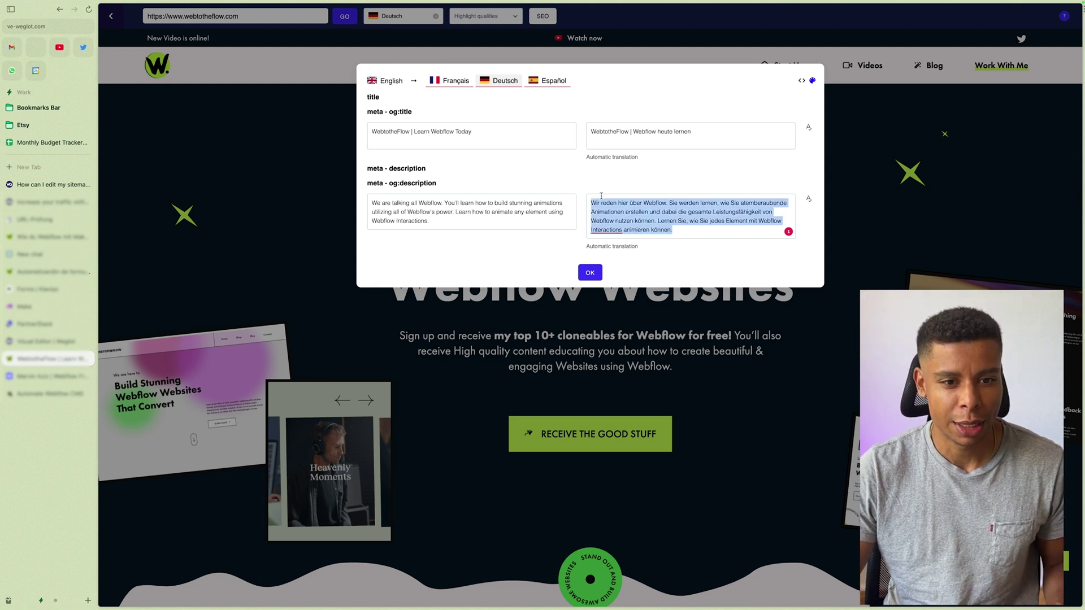